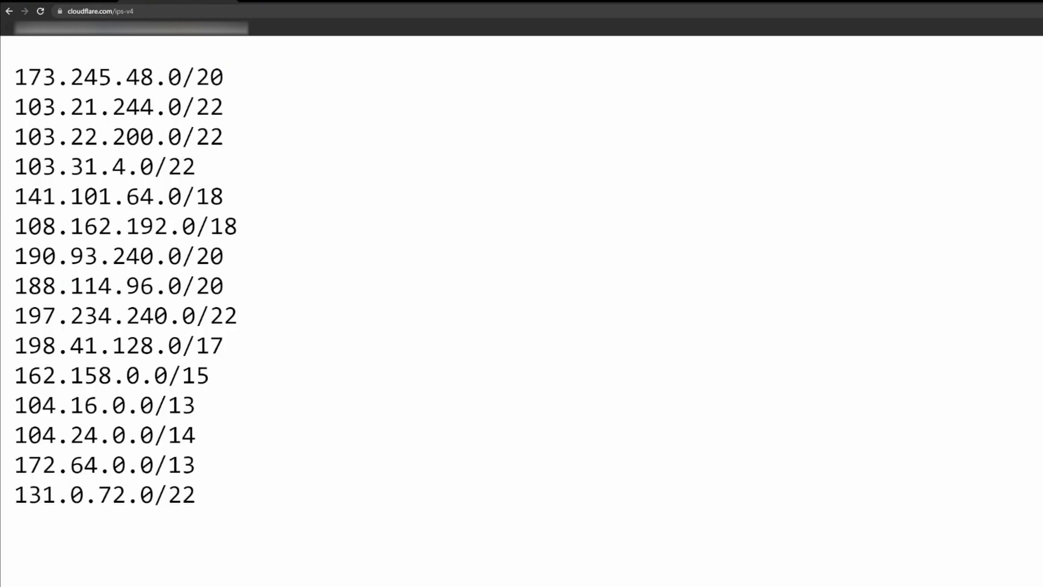
View Cloudflare's ips-v6 range page, then go back and drag across the IPv4 range list.
left_click(122, 11)
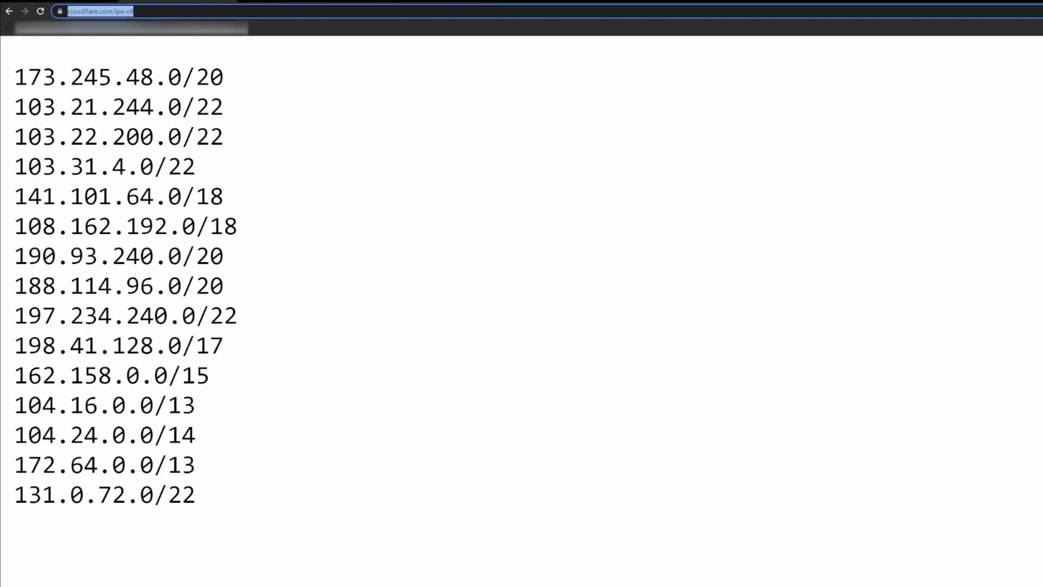
type("6")
key("Return")
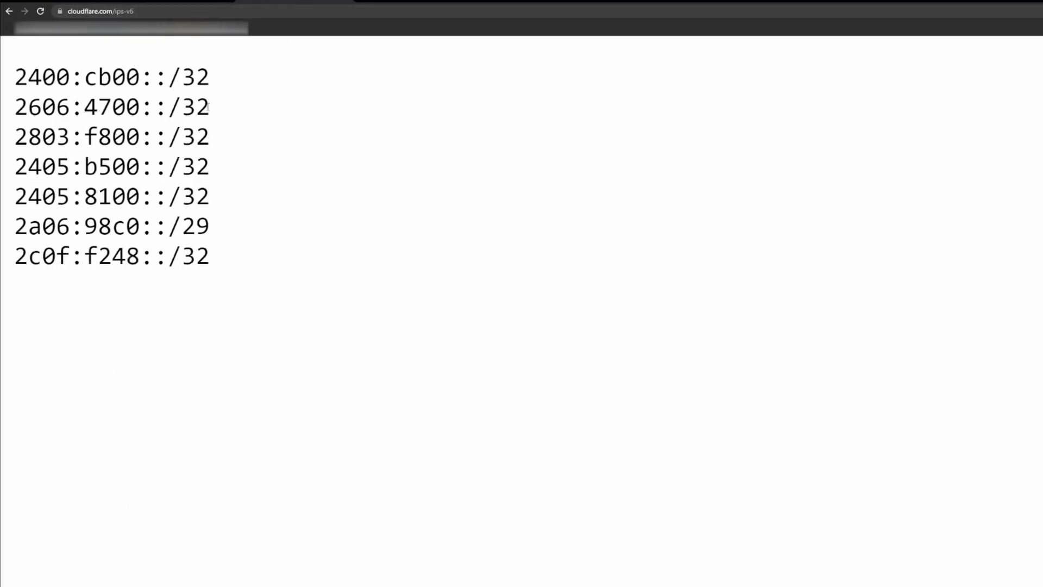
key("alt+Left")
left_click(244, 238)
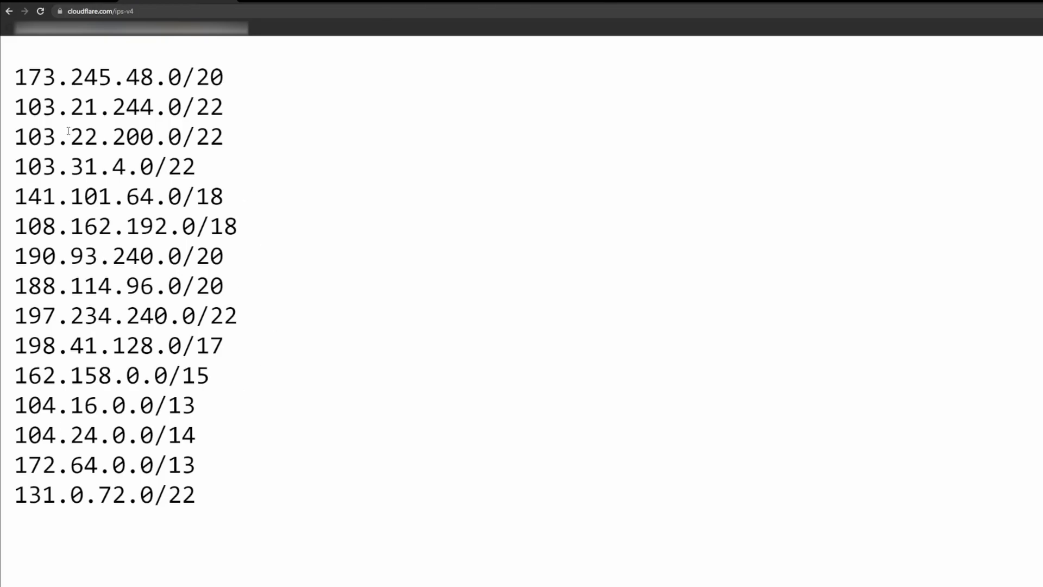
left_click_drag(57, 76, 275, 521)
left_click(275, 520)
Add a code cell defining getIpAddresses(url) that returns [].
key("alt+Tab")
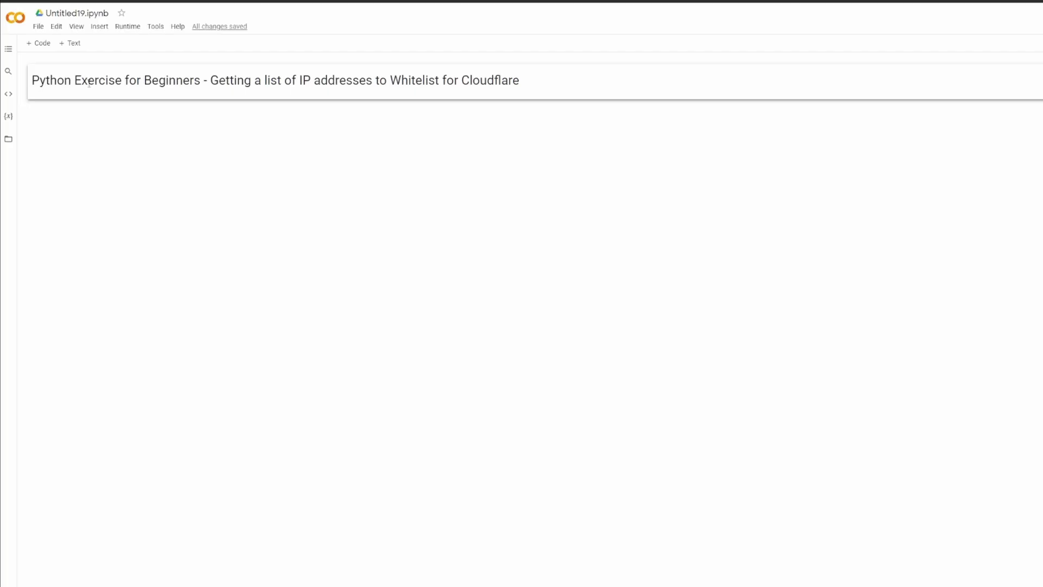
left_click(40, 43)
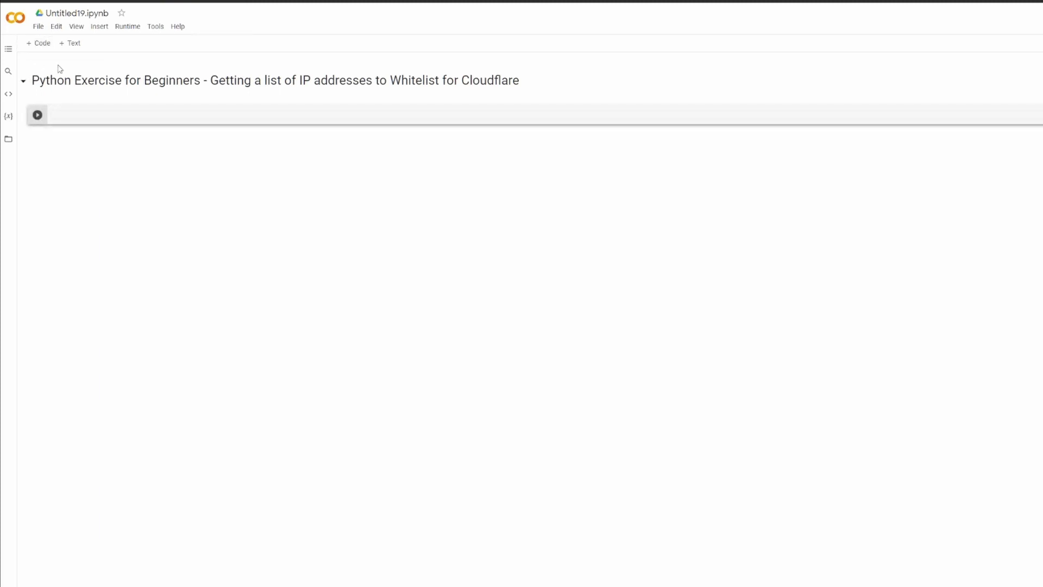
type("def getIpa")
type("Addresses(ur")
type("l")
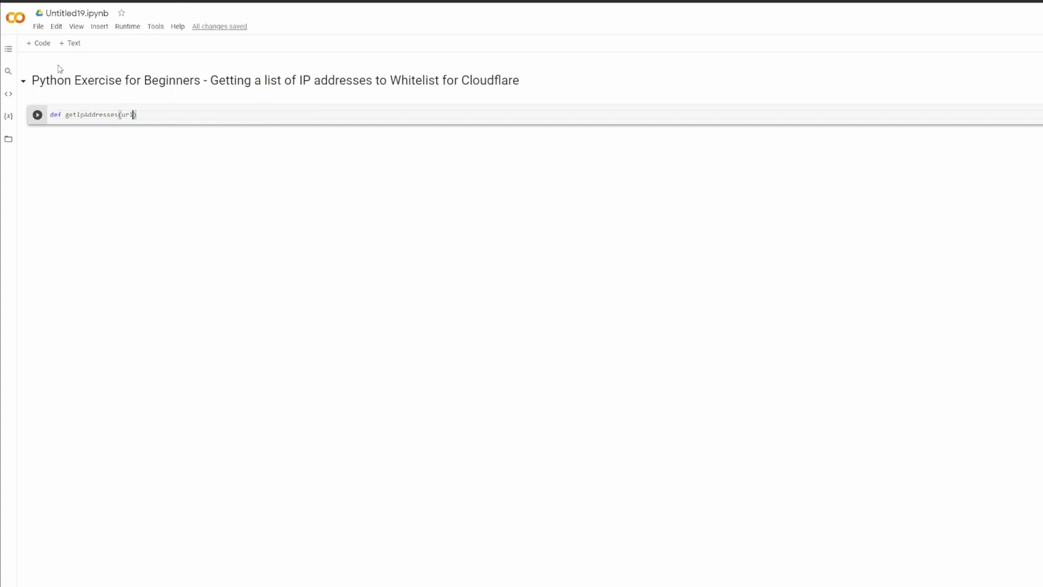
key("Right")
type(":")
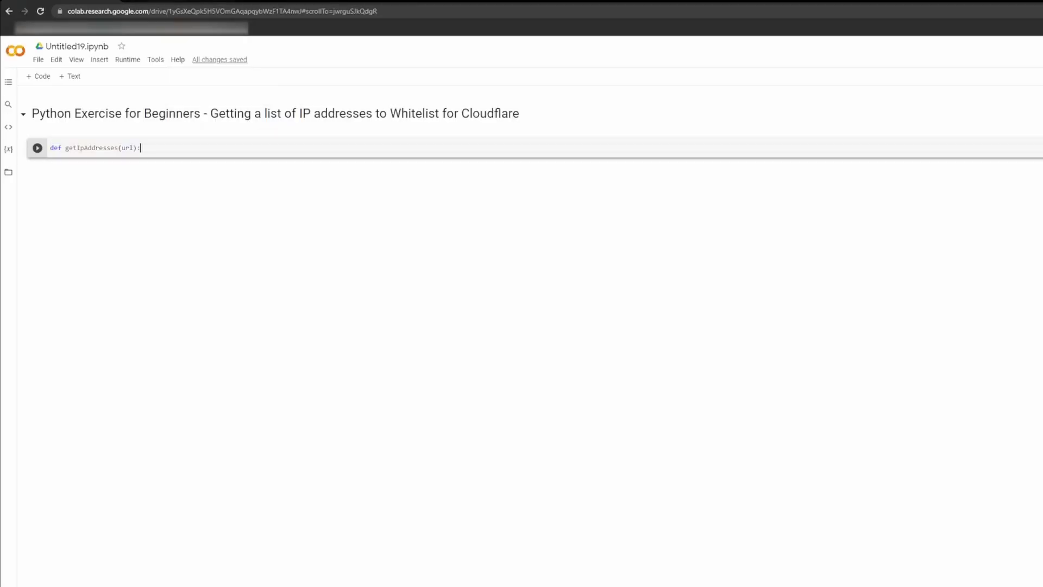
Copy the Cloudflare IPv4 range list and return to the notebook's empty second cell.
key("ctrl+Tab")
key("ctrl+a")
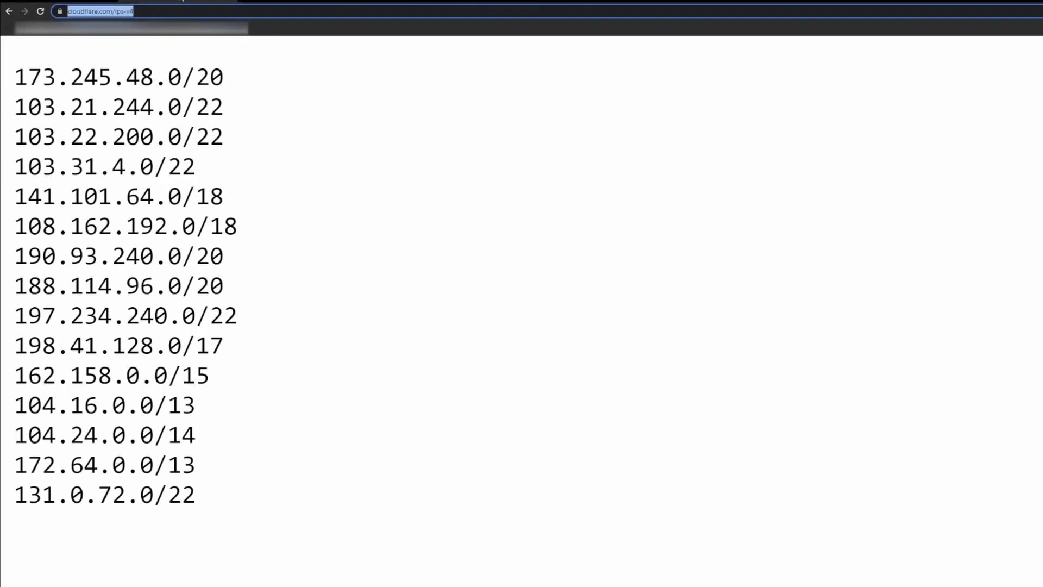
left_click(326, 326)
left_click_drag(196, 495, 33, 76)
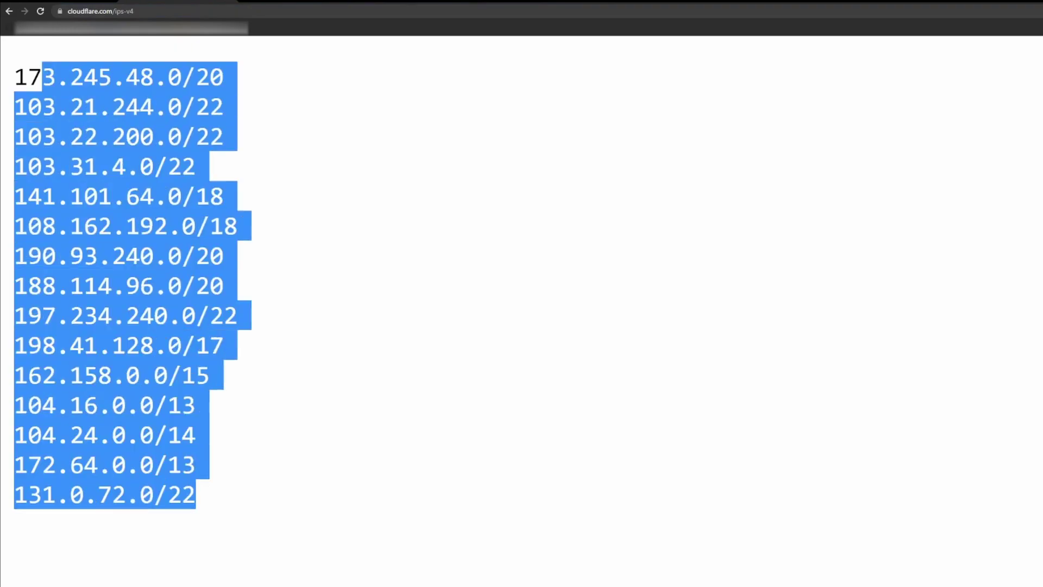
left_click(326, 327)
left_click_drag(196, 495, 13, 69)
key("ctrl+c")
key("ctrl+Tab")
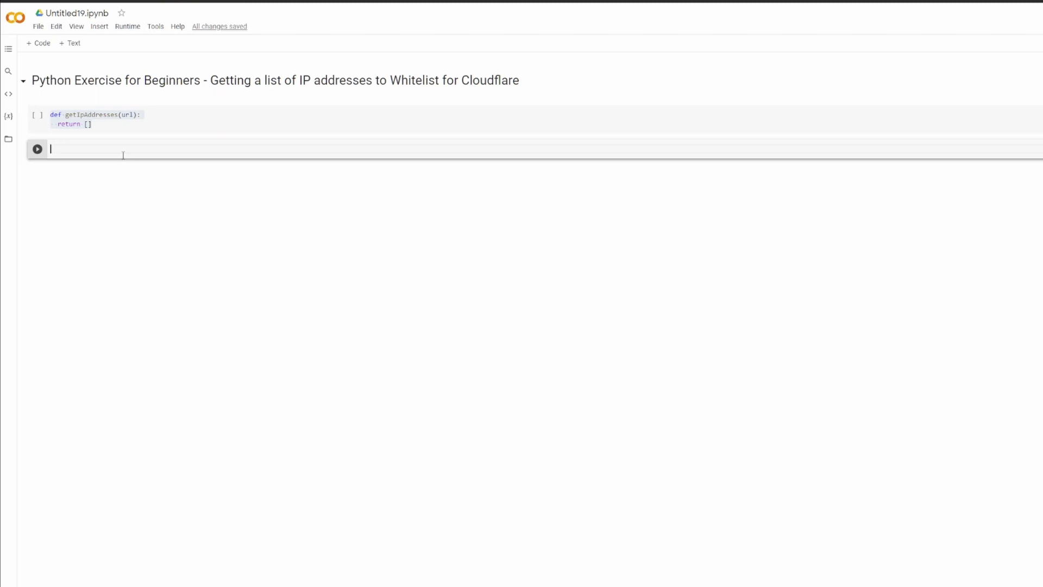
type("import ")
type("unittest")
Write import unittest, class TestGetIpAddressesFromCloudflare(unittest.TestCase) and def test_whitelistCloudflareIpsForIpv4(self).
key("Return")
key("Return")
type("clas")
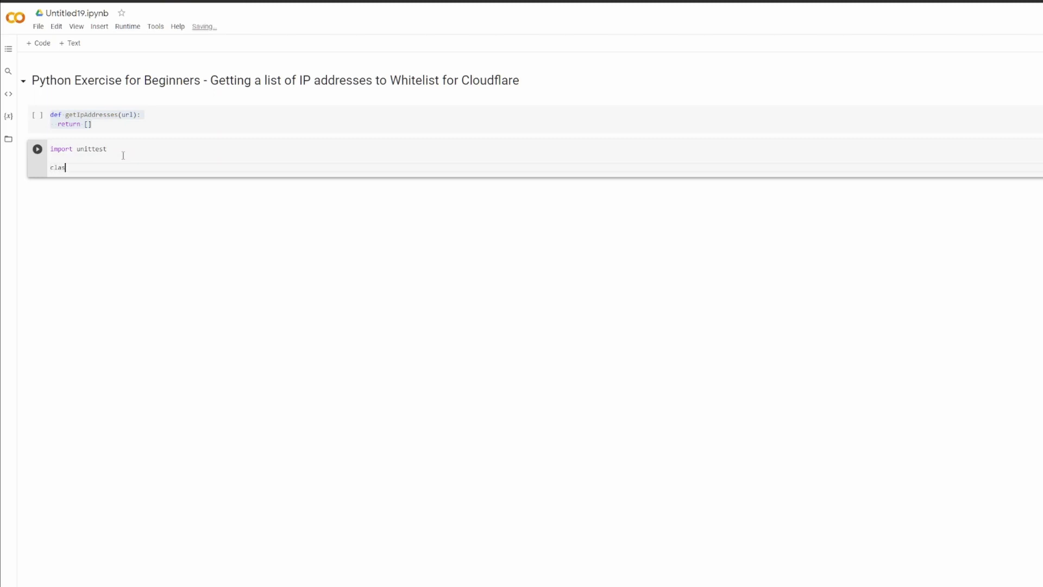
type("s TestGetIpAdd")
type("ressesFromC")
type("loudflare(unittest.TestCase):")
key("Return")
key("Return")
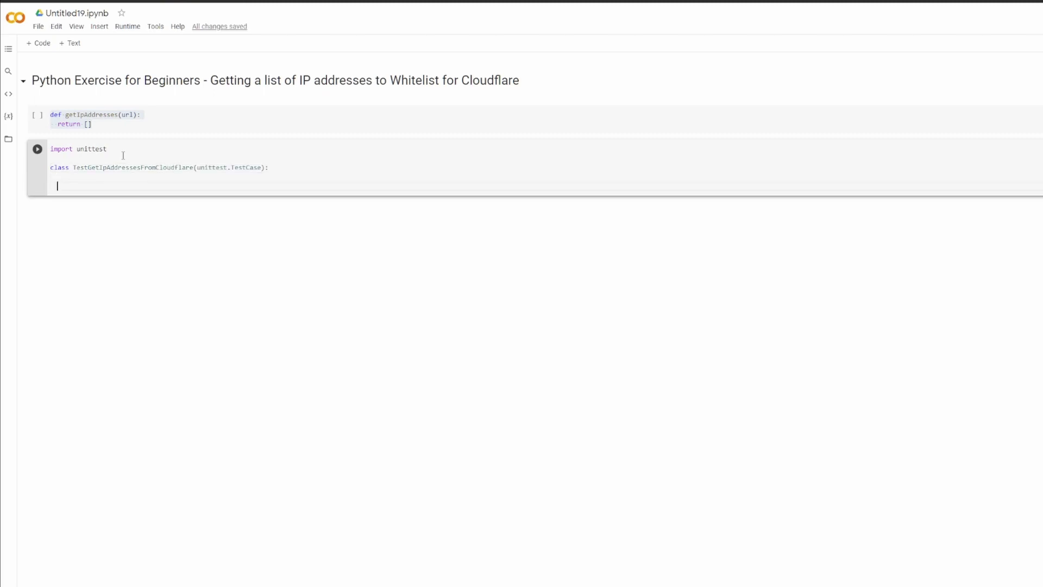
type("def test")
type("_whitelistCloudflareIpsForIpv")
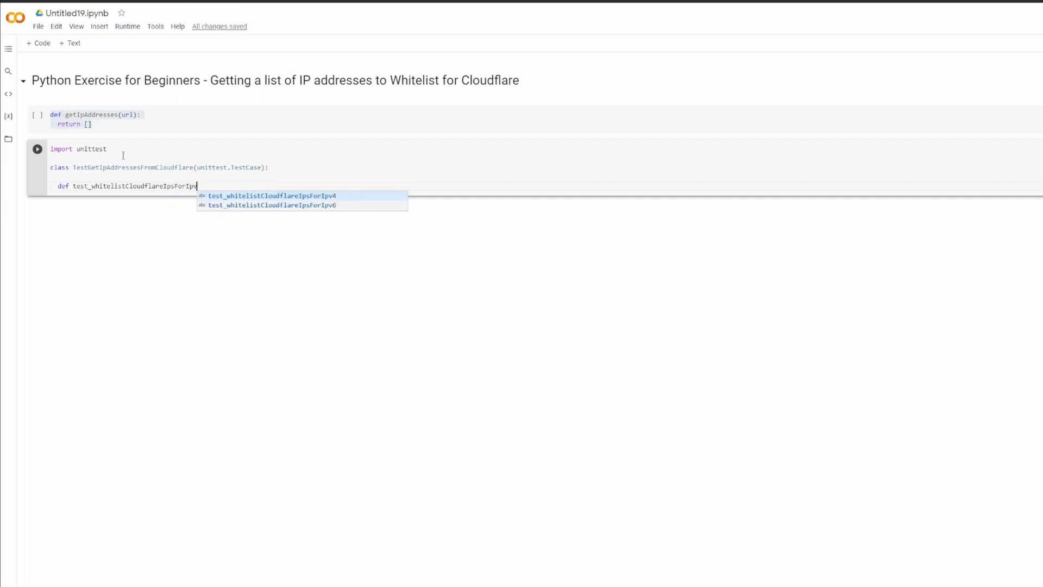
type("4")
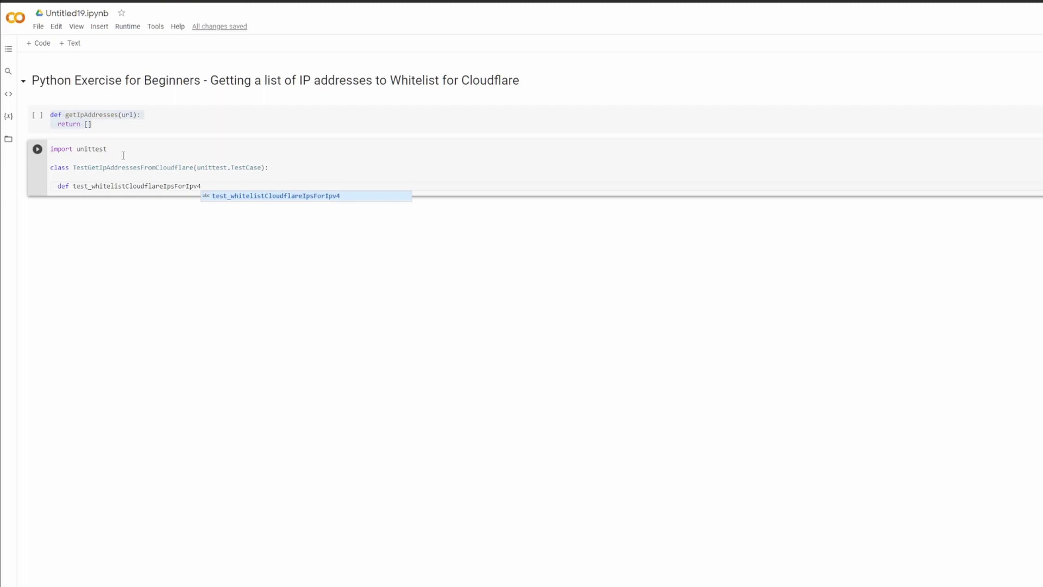
type("(self):")
key("Return")
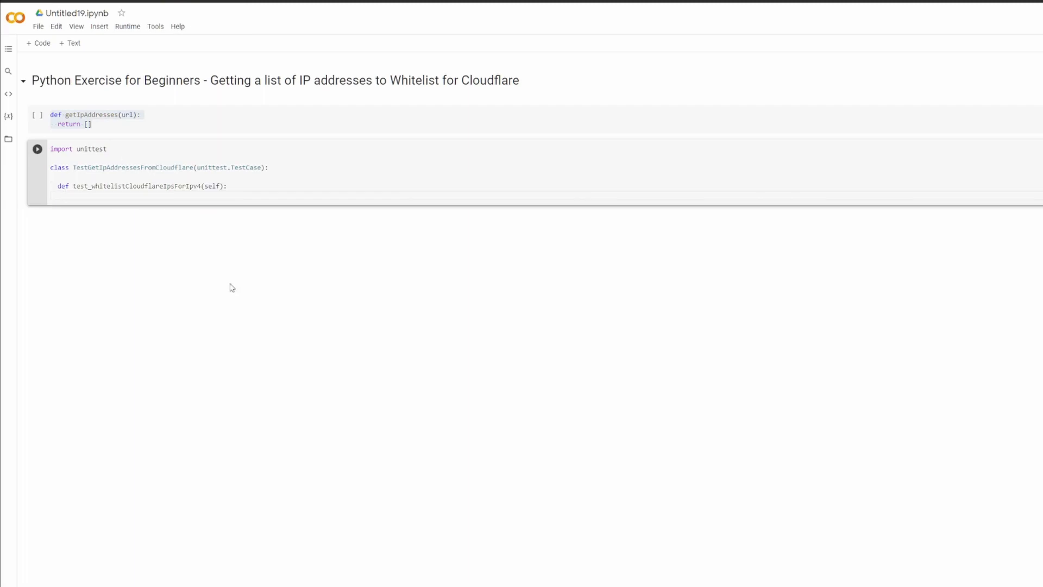
type("ips =")
type(" getIPAdd")
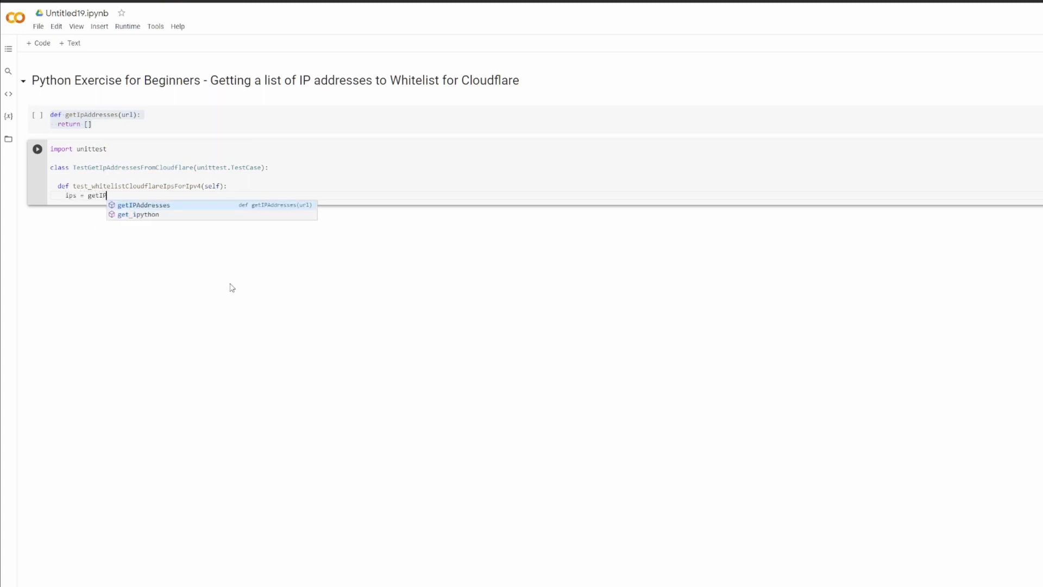
Write the IPv4 test calling getIPAddresses with the Cloudflare address and asserting a non-empty list.
key("Tab")
type("(")
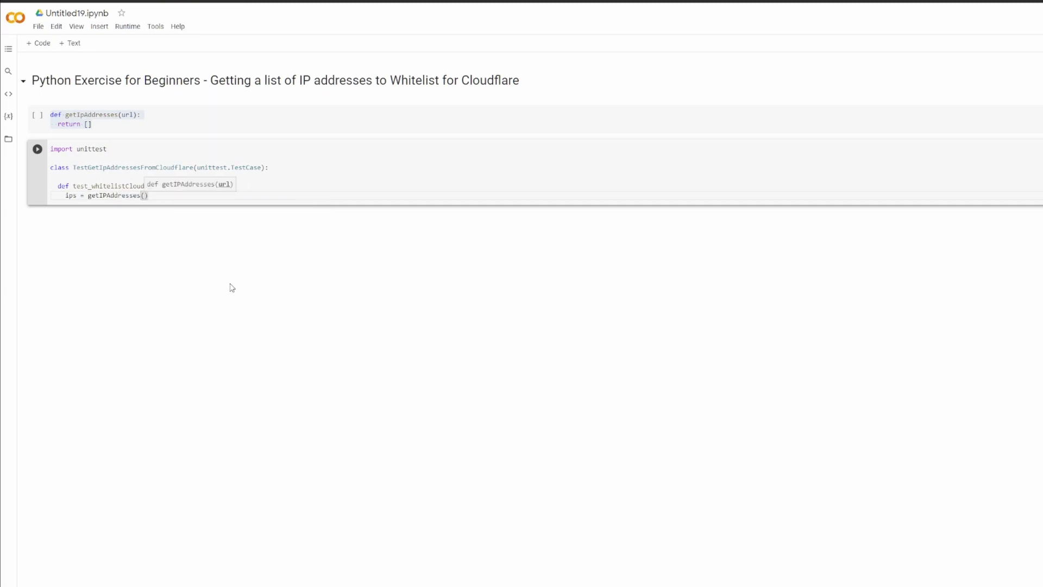
type("\"")
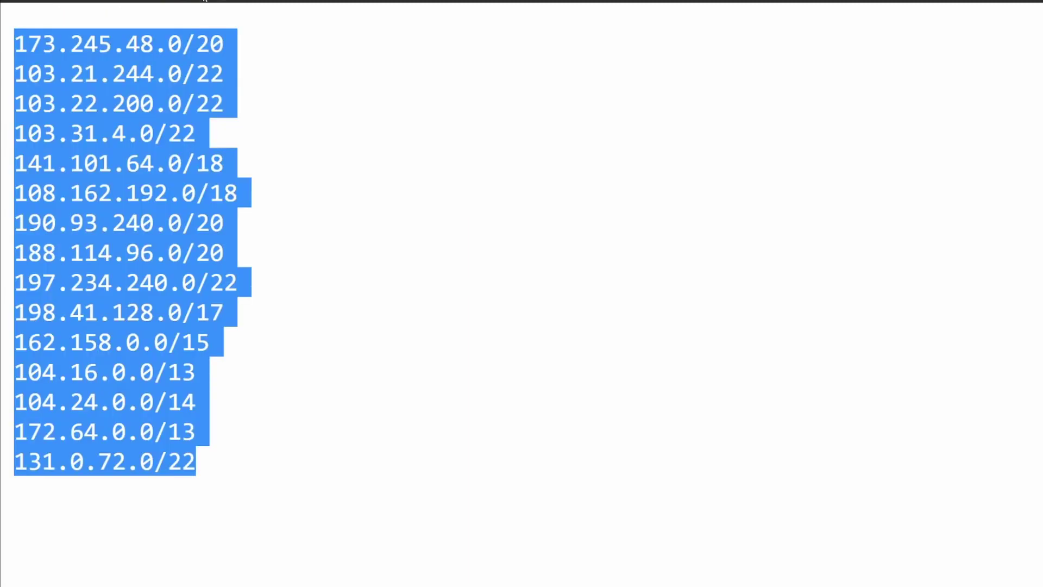
key("ctrl+v")
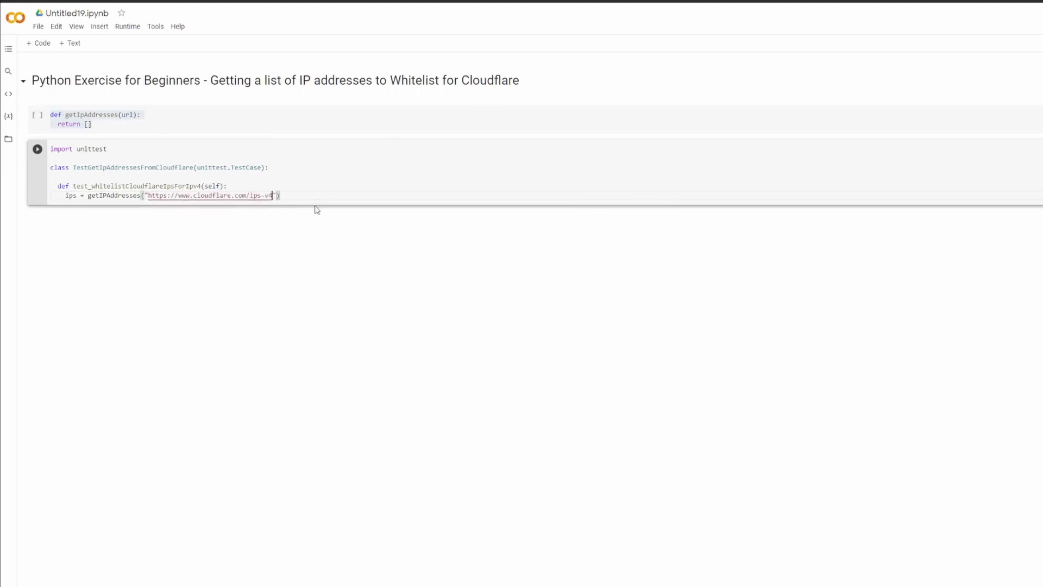
key("Return")
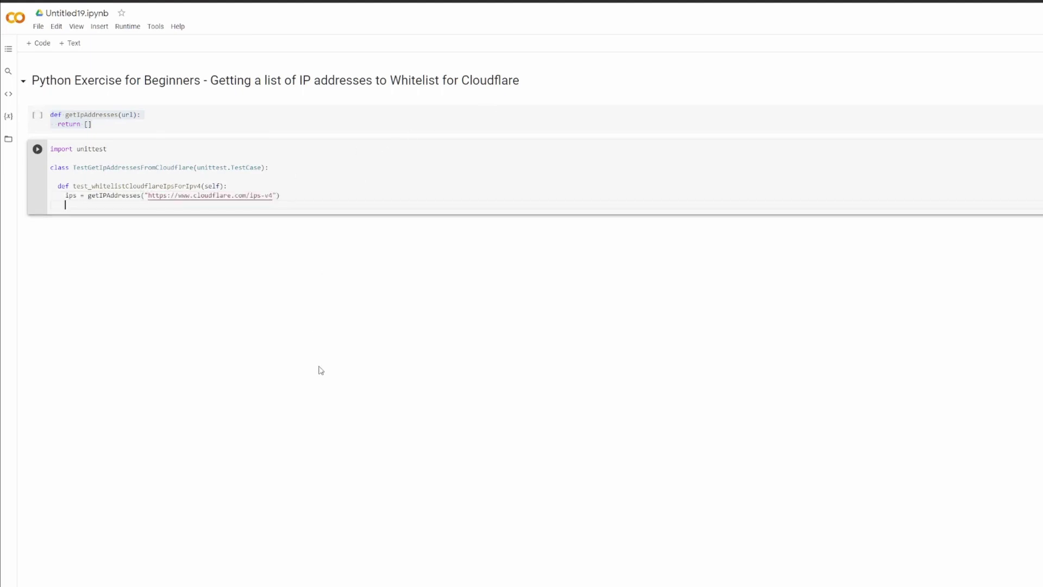
type("self")
type(".assertT")
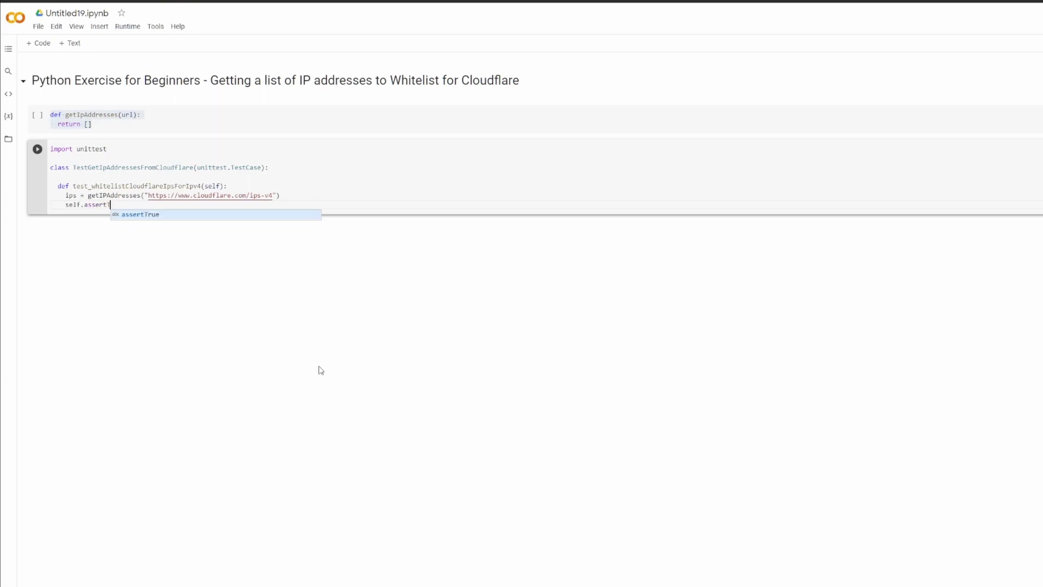
type("rue(len(ips")
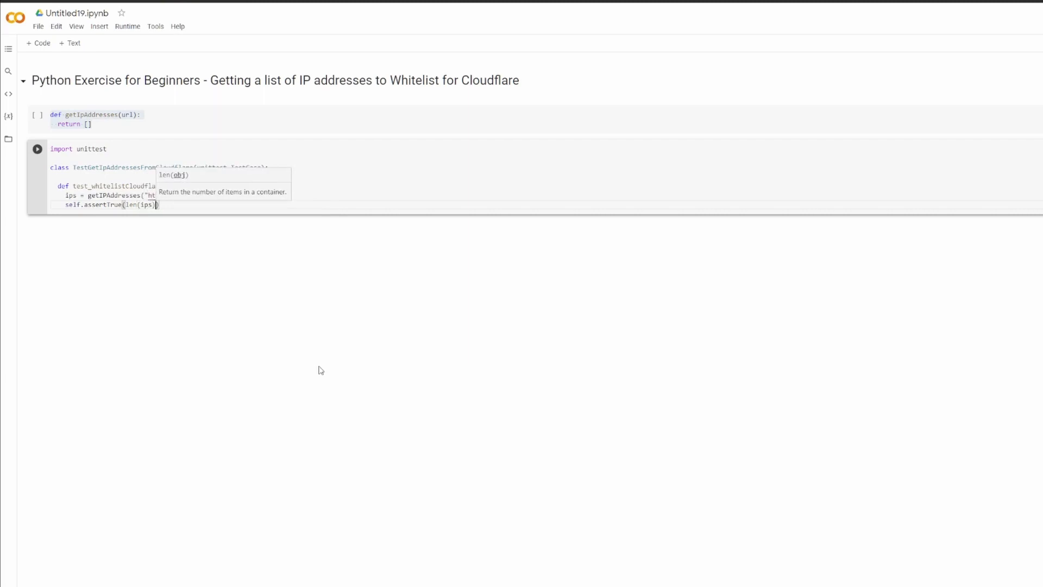
type(")> 0")
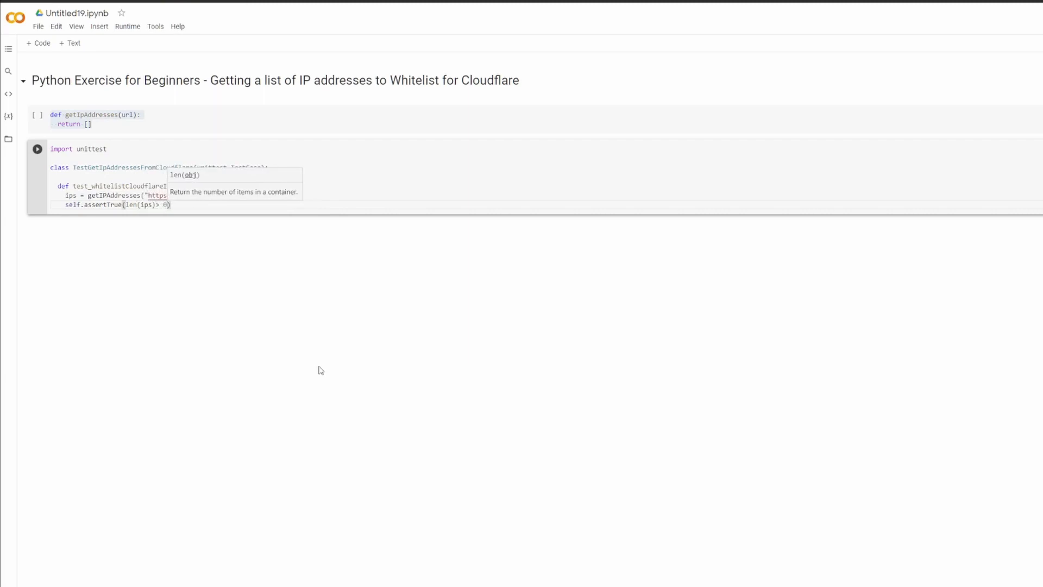
double_click(128, 205)
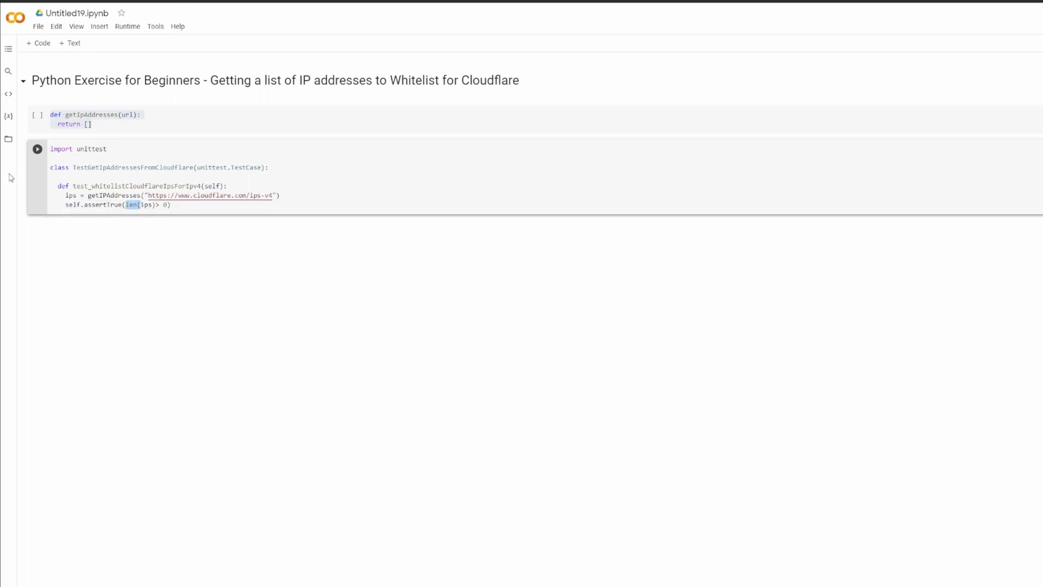
double_click(69, 196)
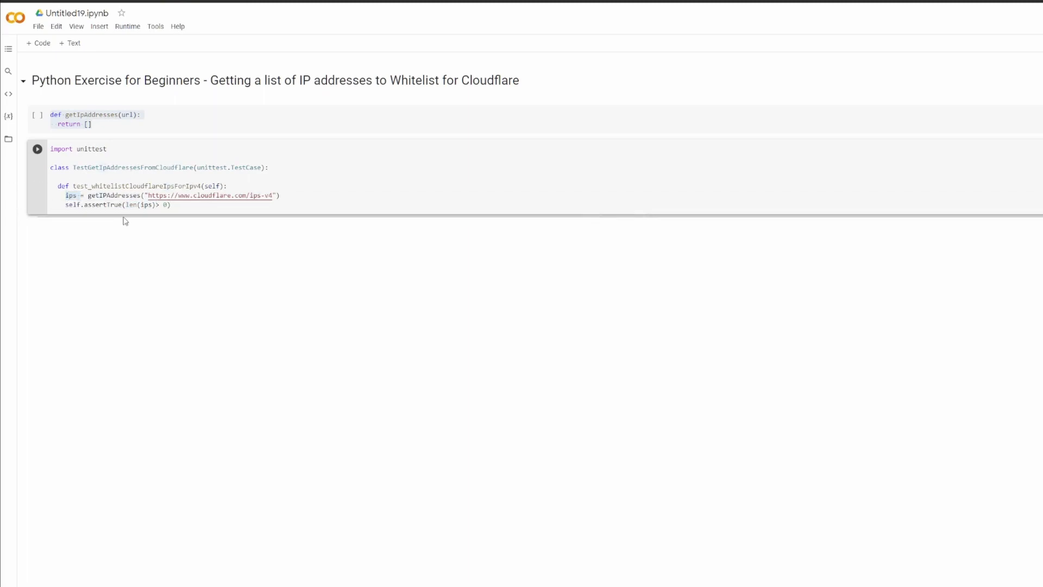
left_click(171, 205)
key("Return")
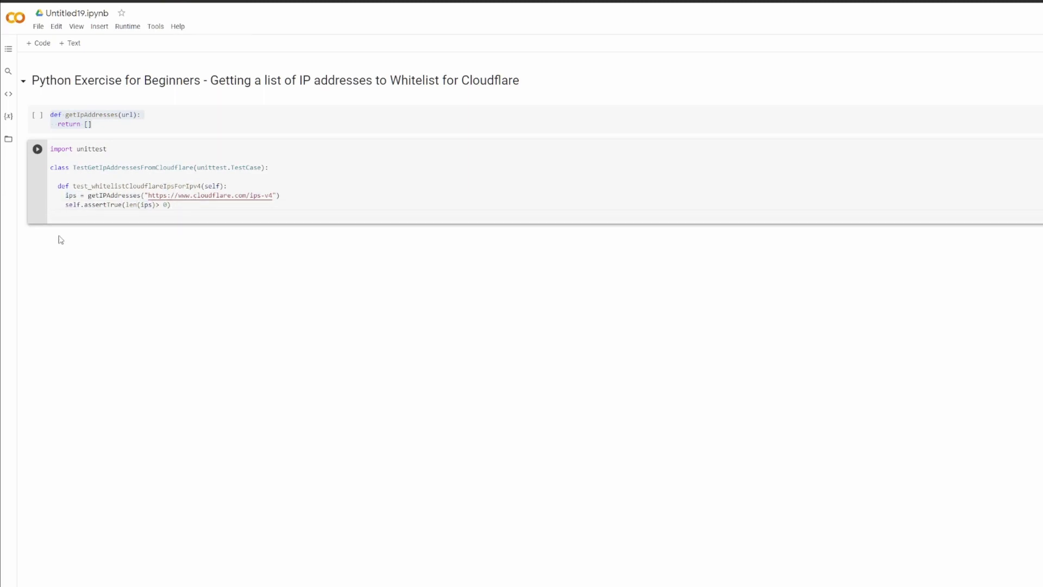
key("BackSpace")
Duplicate the test method as an IPv6 version and add an empty code cell below.
key("Up")
key("Up")
key("Home")
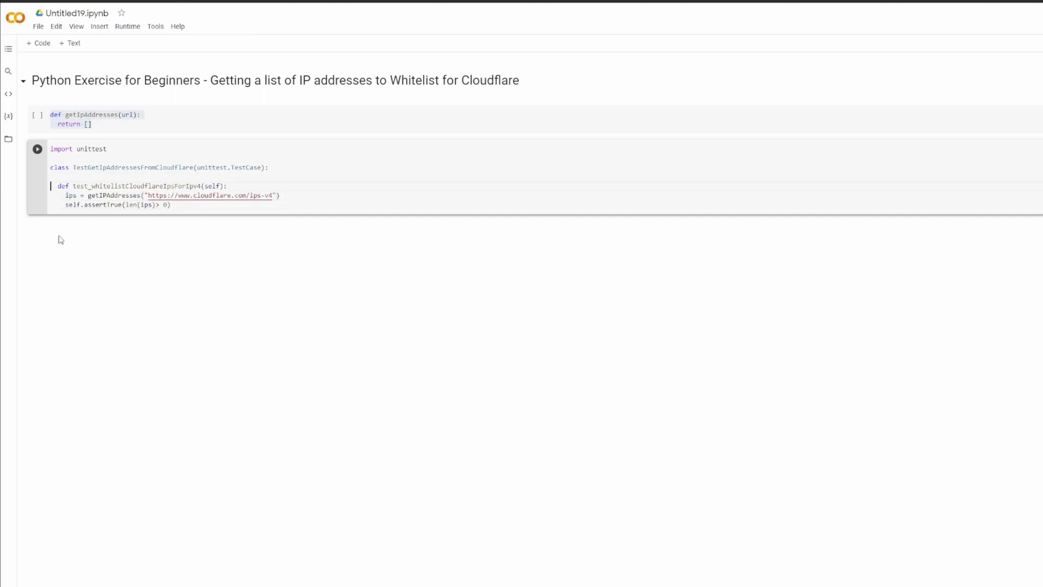
key("shift+Down")
key("shift+Down")
key("shift+End")
key("Right")
key("Return")
key("Return")
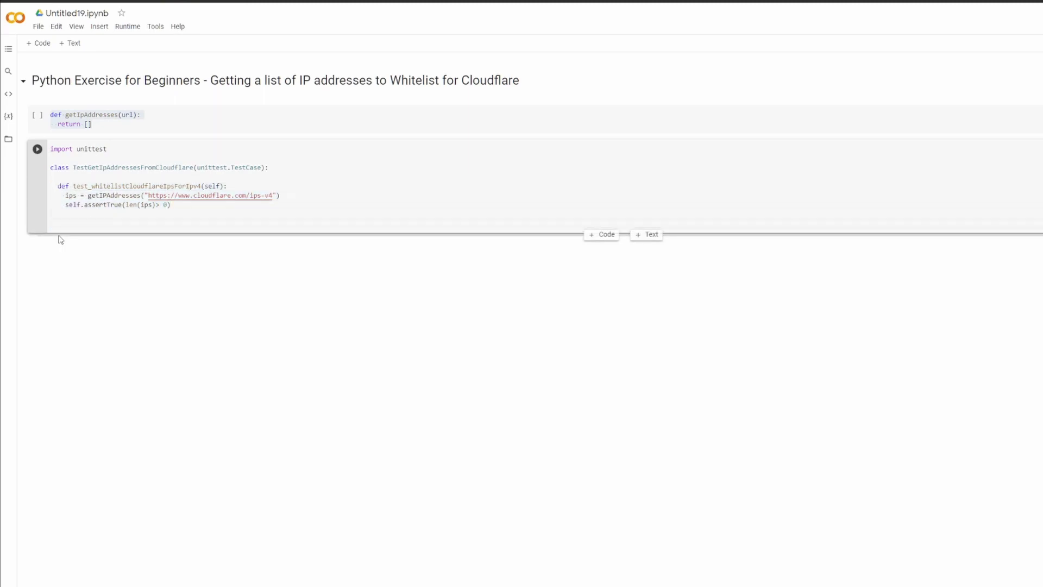
type("def test_whitelistCloudflareIpsForIpv6(self):     ips = getIPAddresses(\"https://www.cloudflare.com/ips-v6\")     self.assertTrue(len(ips)> 0)")
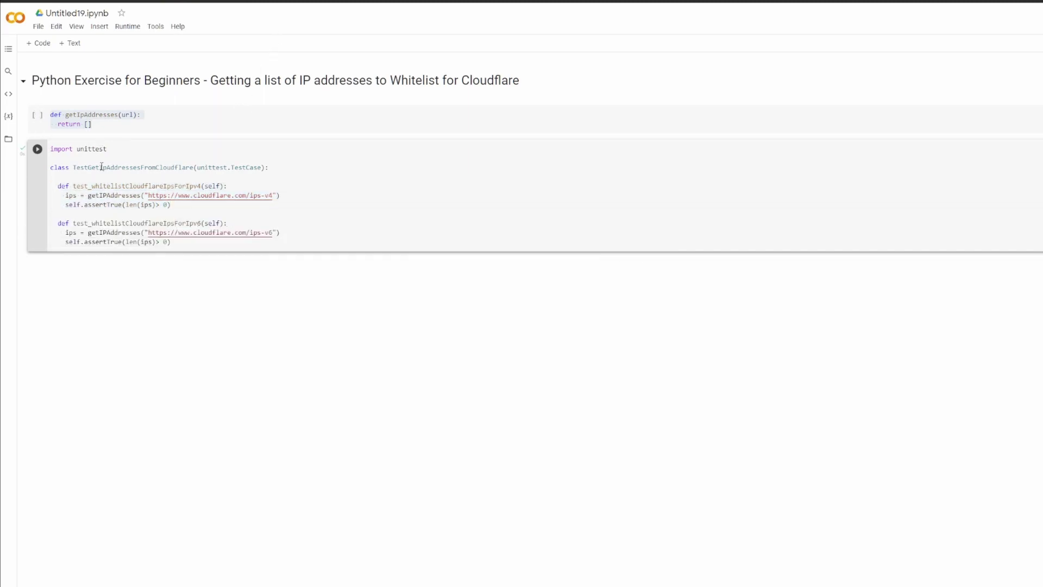
left_click(99, 186)
left_click(39, 43)
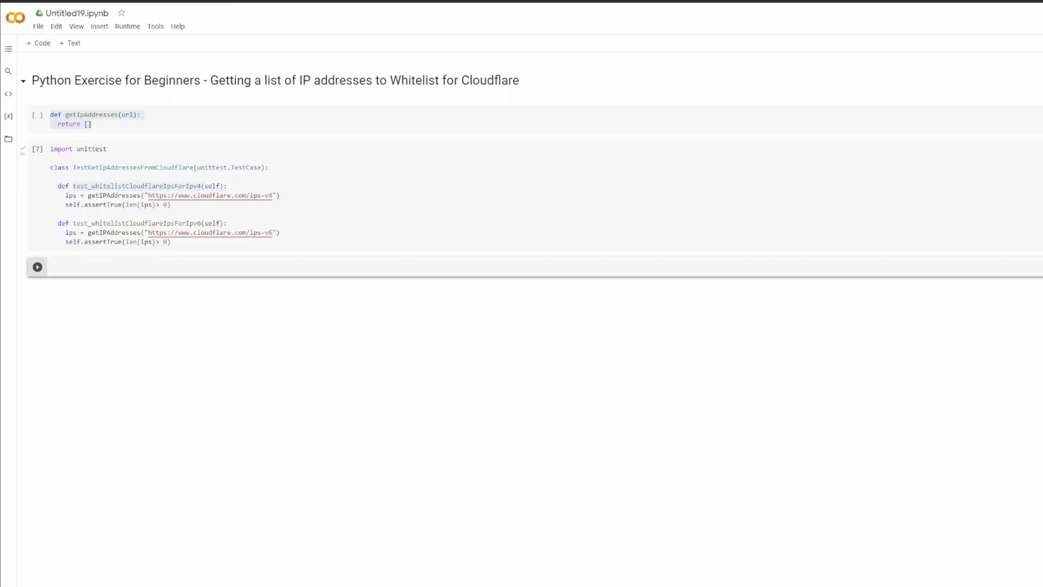
Add the unittest.main runner cell, run all cells and inspect the getIPAddresses NameError.
key("ctrl+v")
key("ctrl+F9")
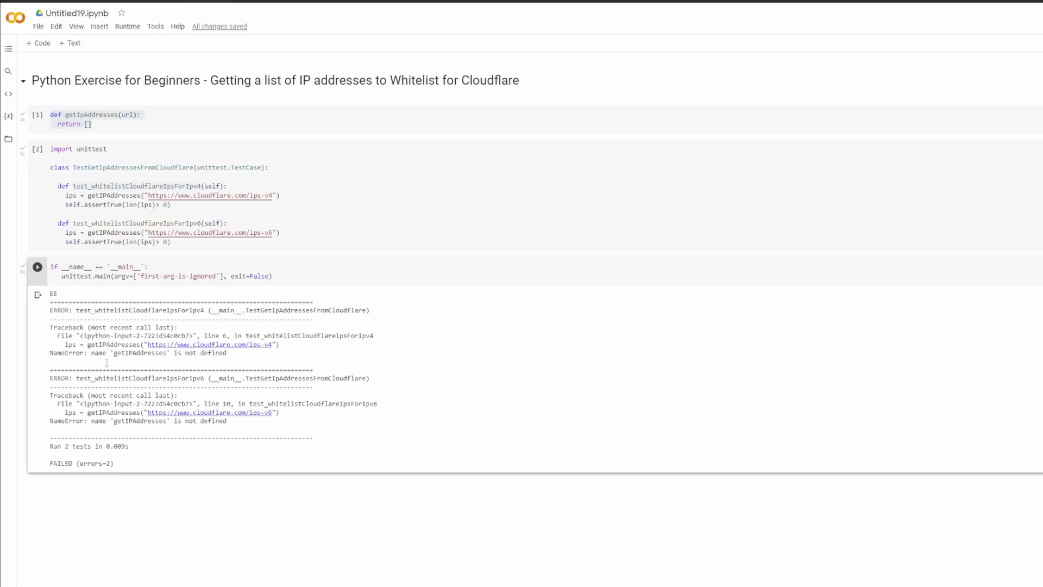
left_click_drag(48, 294, 302, 424)
left_click(301, 431)
double_click(138, 352)
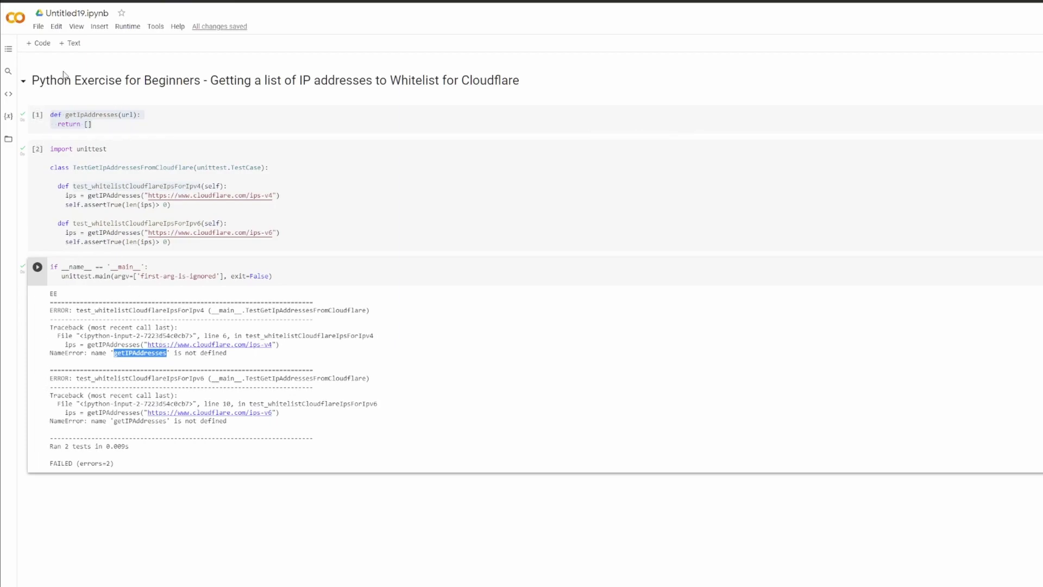
Rename the function to getIPAddresses and rerun each cell, getting 'False is not true' failures.
left_click(83, 114)
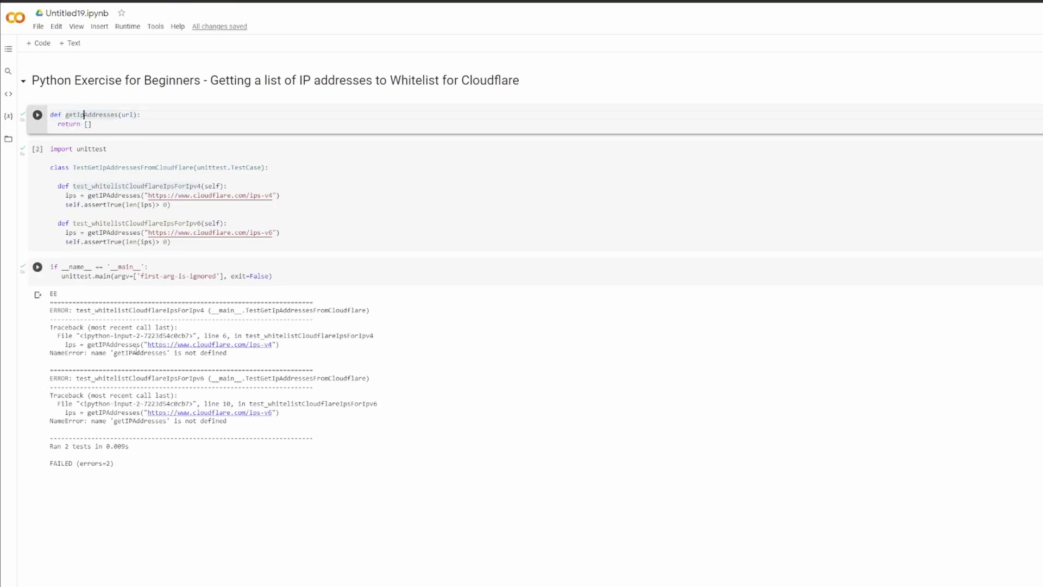
key("BackSpace")
type("P")
left_click_drag(98, 186, 100, 196)
left_click(38, 115)
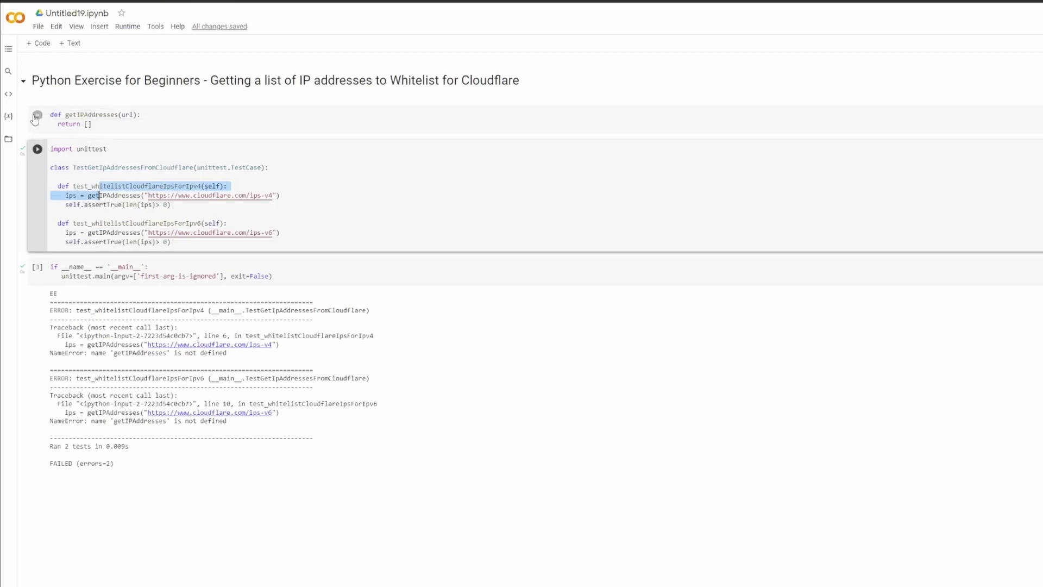
left_click(38, 149)
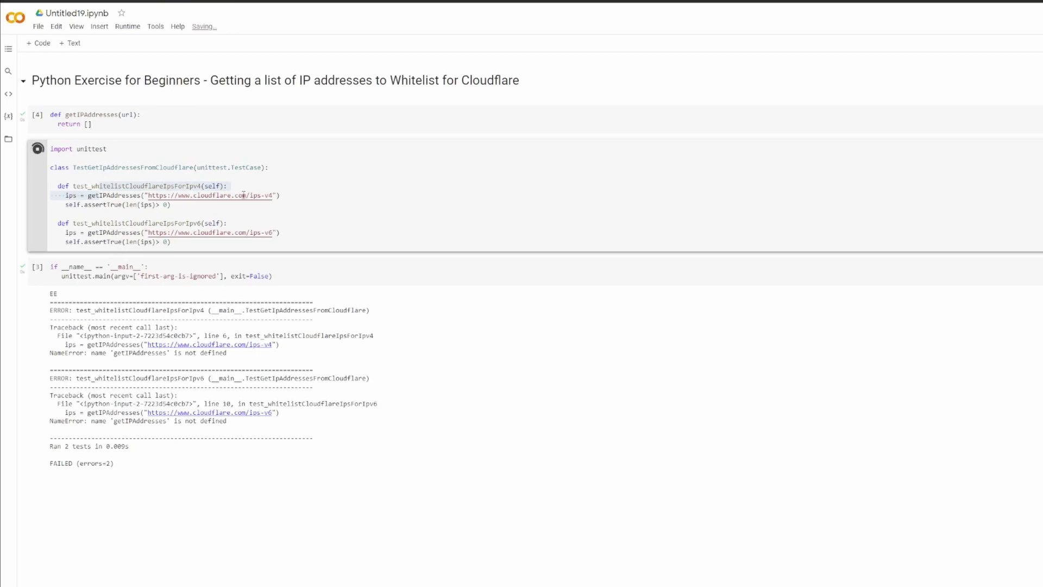
left_click(38, 266)
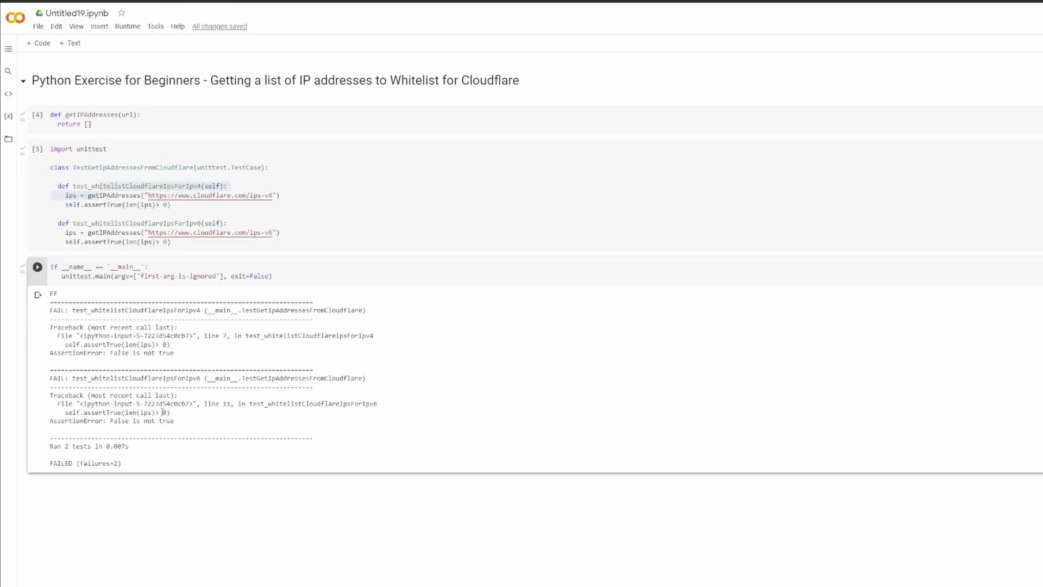
left_click_drag(109, 353, 175, 352)
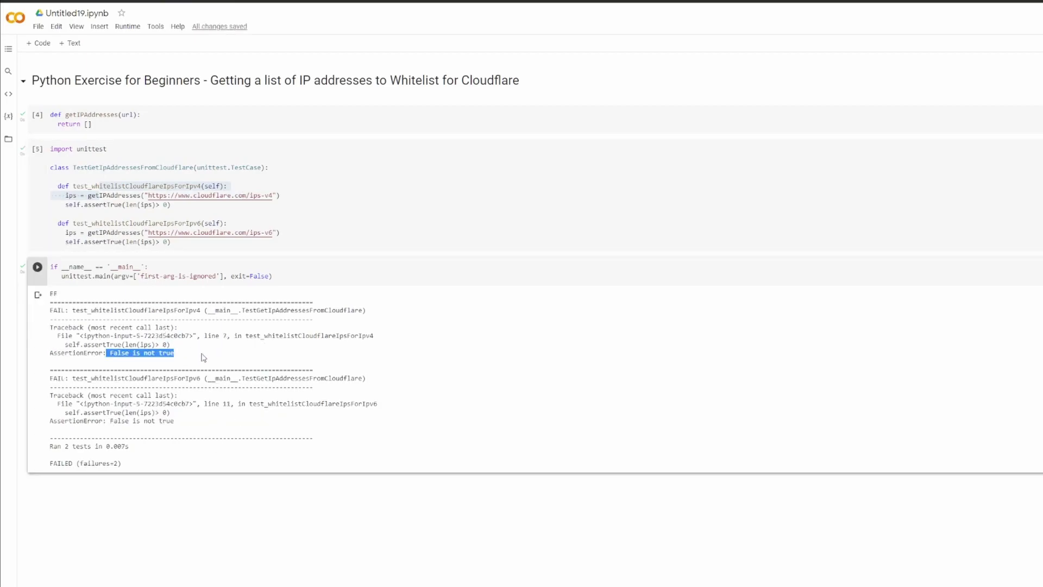
left_click(55, 123)
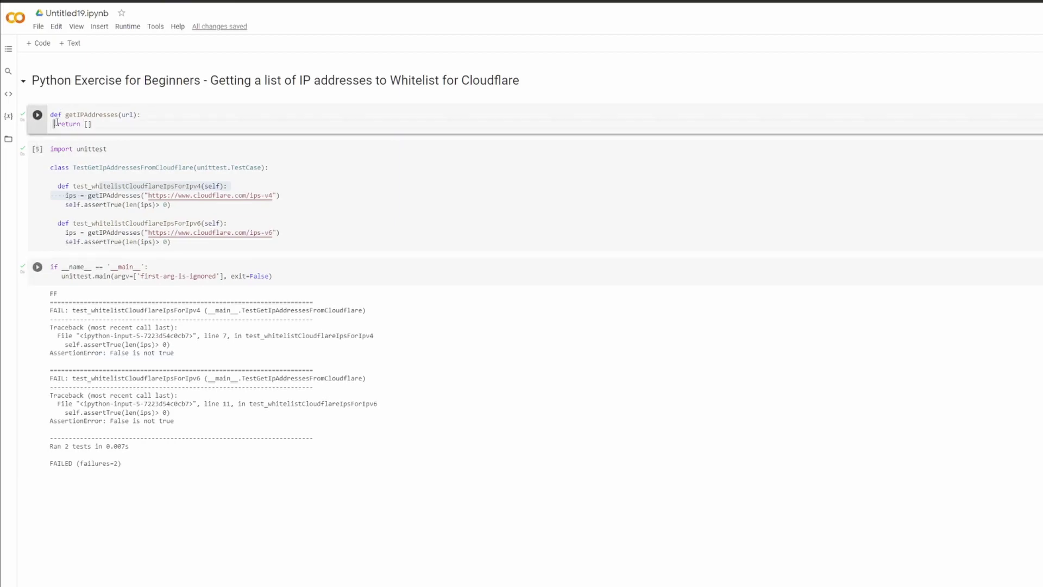
key("shift+Return")
left_click(267, 241)
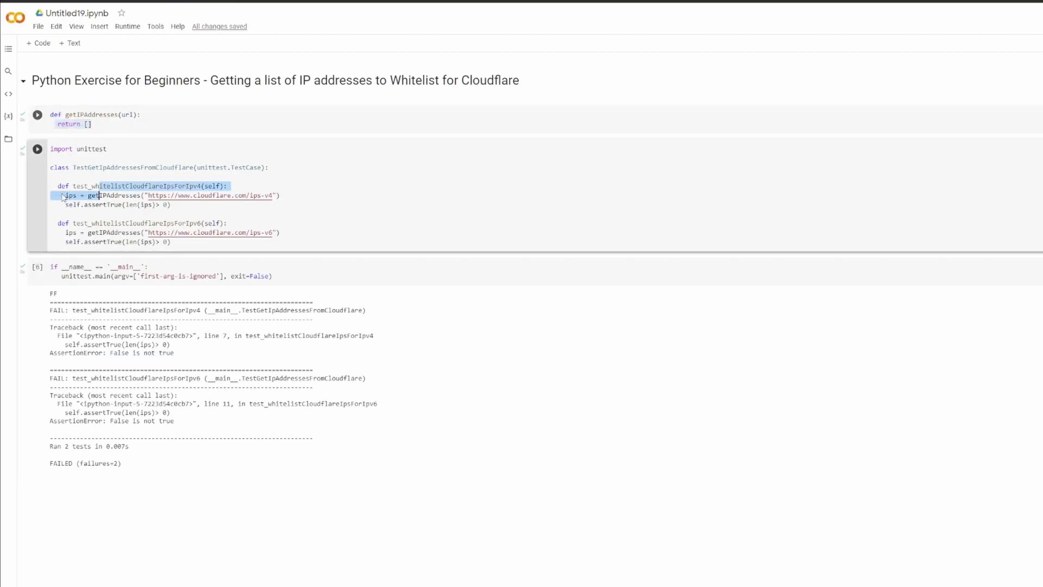
left_click(265, 241)
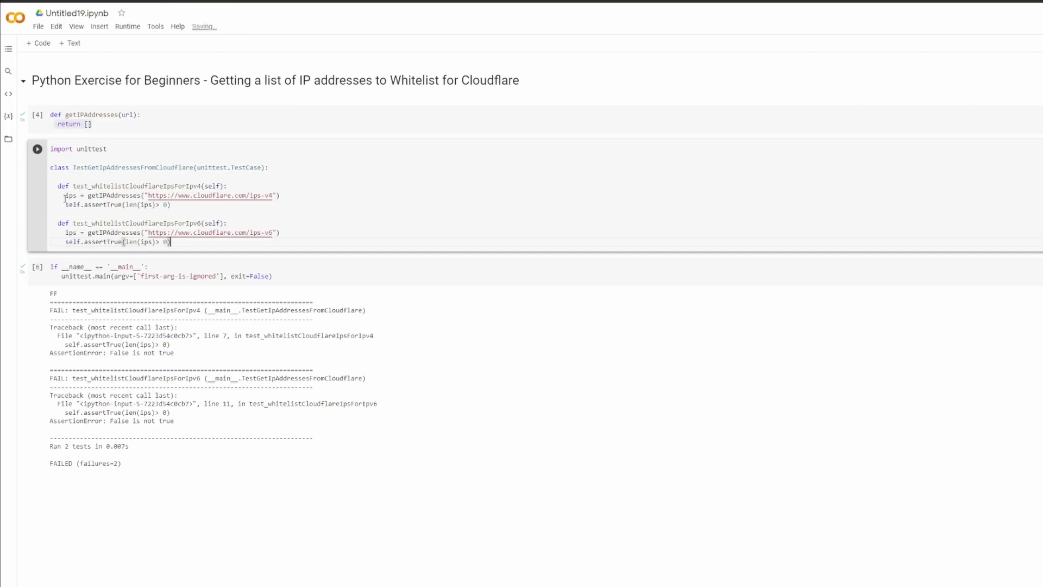
left_click_drag(65, 196, 230, 186)
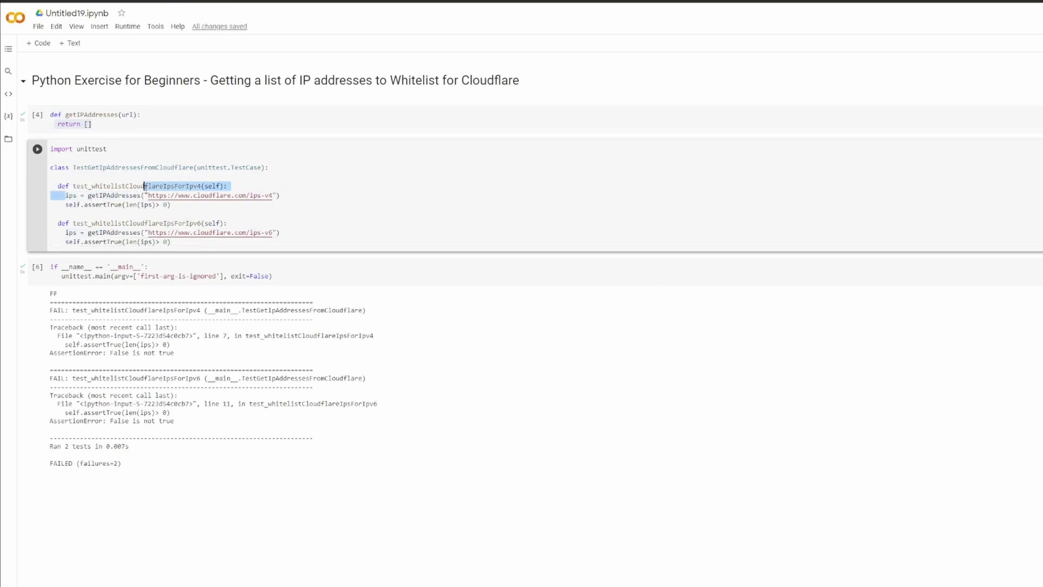
left_click(123, 204)
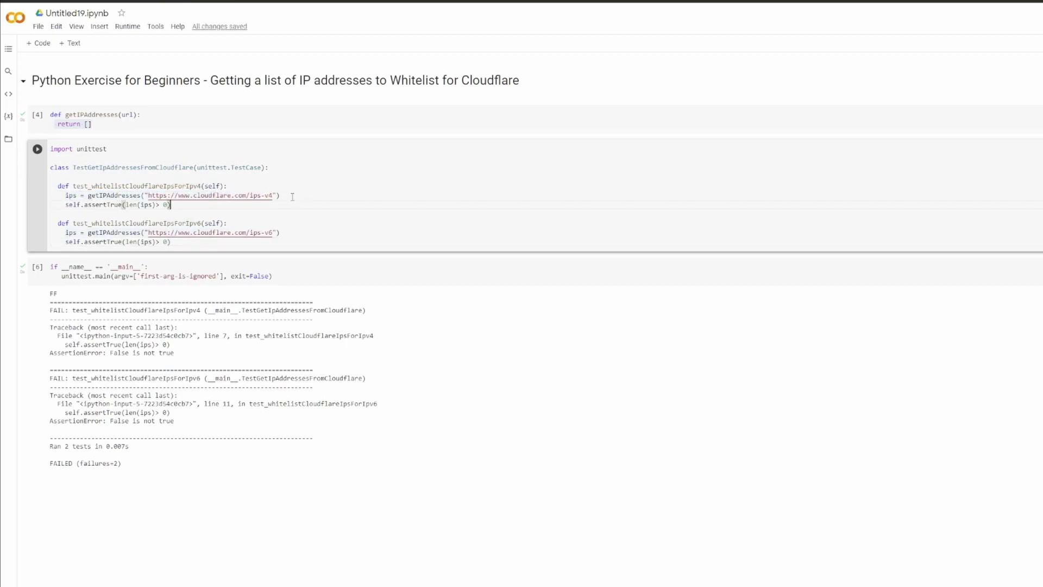
mouse_move(120, 120)
left_click(119, 127)
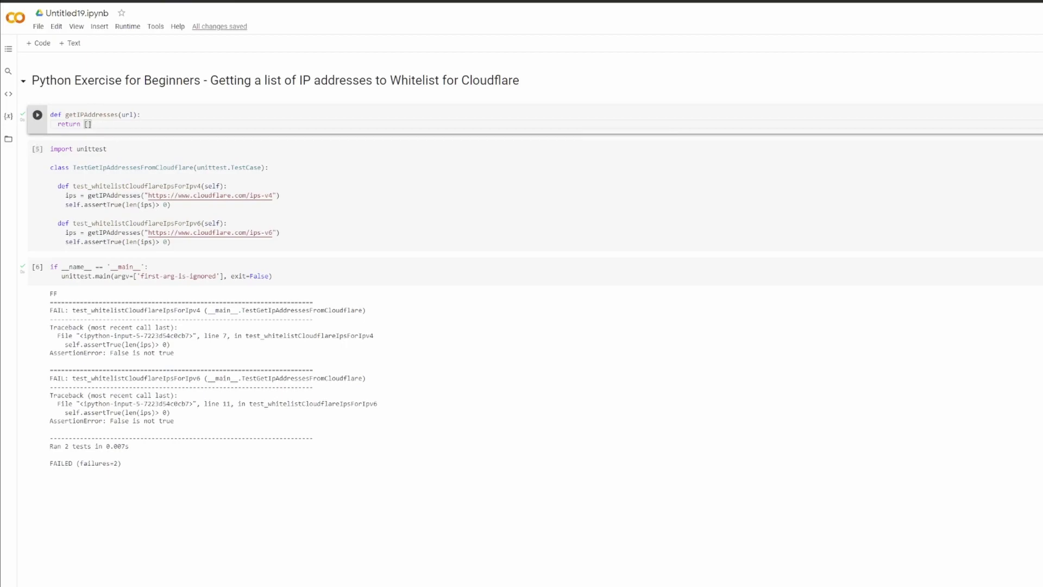
double_click(128, 114)
left_click(170, 115)
In the urllib.request docs, select the urlopen and Request example code blocks.
key("alt+Tab")
scroll(326, 294, "down", 10)
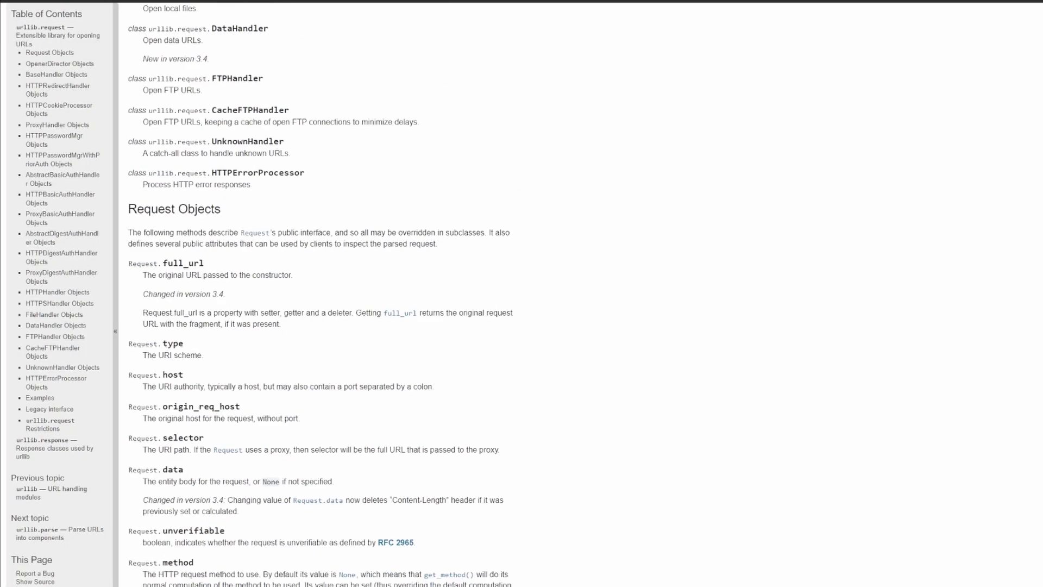
scroll(326, 294, "down", 8)
scroll(326, 293, "down", 6)
scroll(326, 293, "down", 4)
scroll(326, 294, "down", 8)
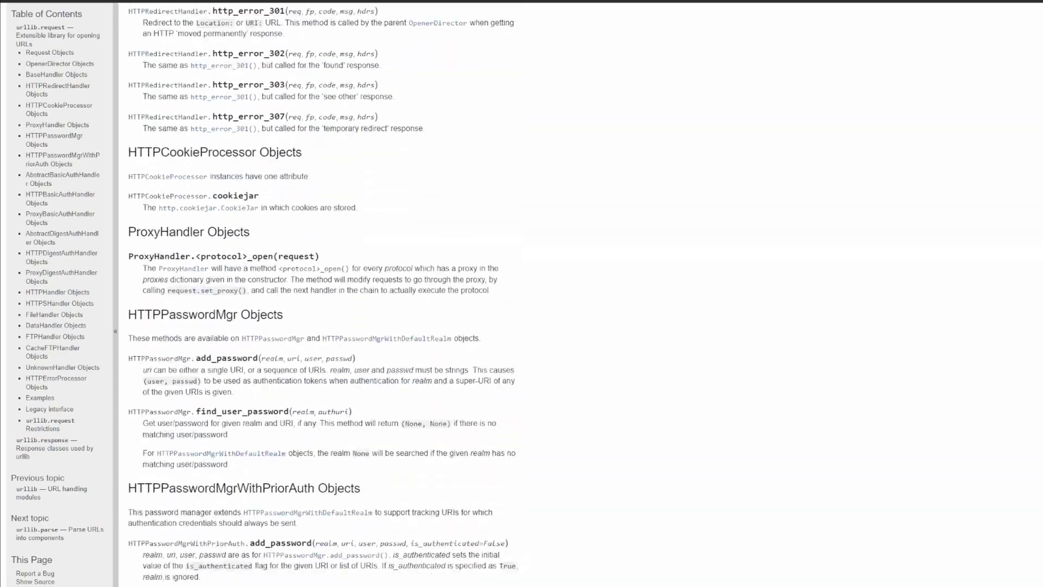
scroll(326, 294, "down", 5)
scroll(326, 293, "down", 4)
scroll(326, 294, "up", 20)
scroll(327, 293, "down", 15)
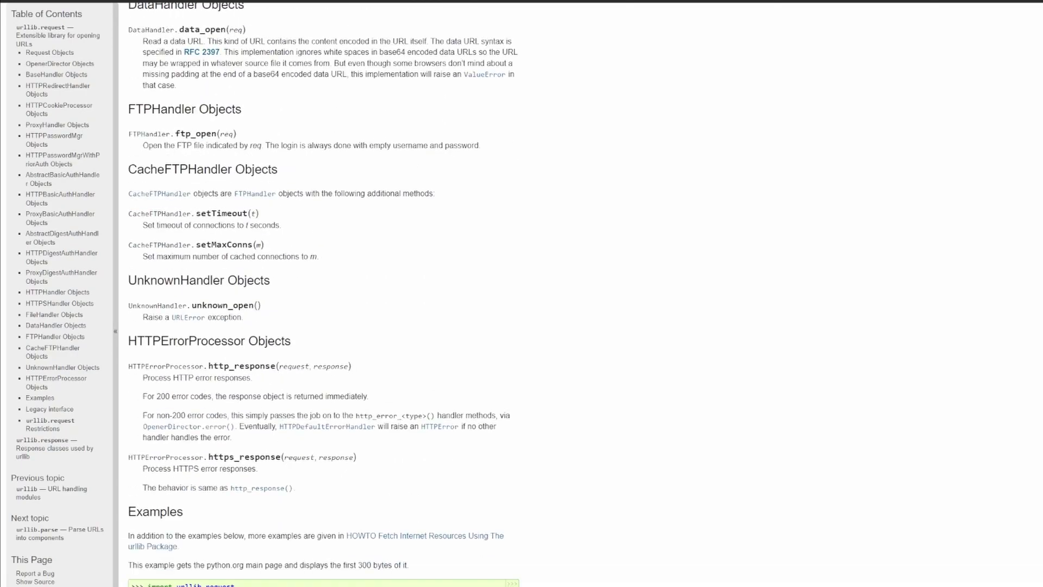
scroll(326, 294, "down", 5)
scroll(325, 293, "down", 3)
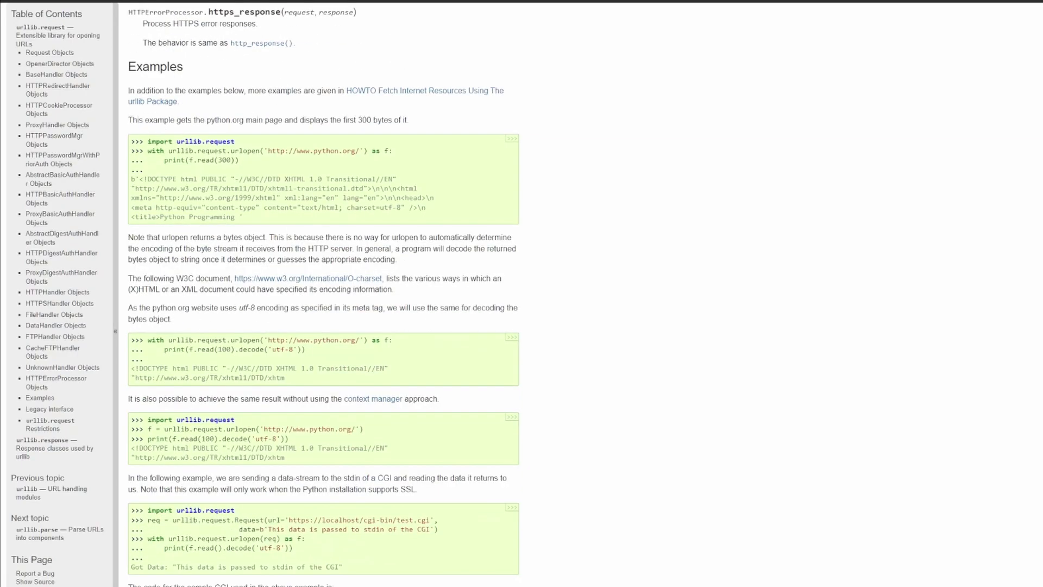
mouse_move(212, 141)
left_mouse_down()
mouse_move(271, 278)
mouse_move(248, 237)
left_mouse_up()
left_click(315, 411)
scroll(319, 389, "down", 1)
left_click_drag(346, 510, 132, 450)
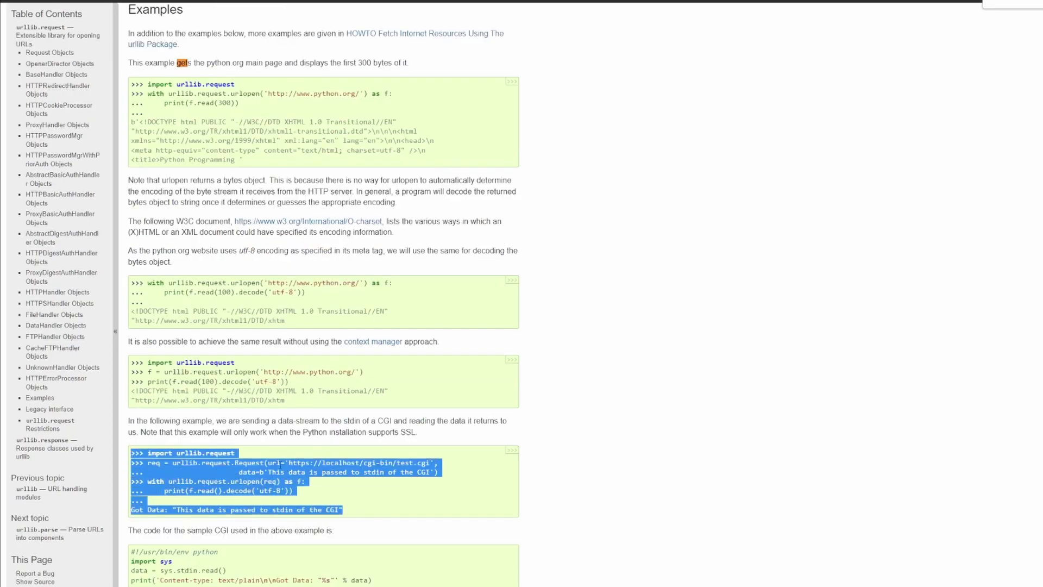
left_click(286, 480)
left_click_drag(130, 462, 432, 462)
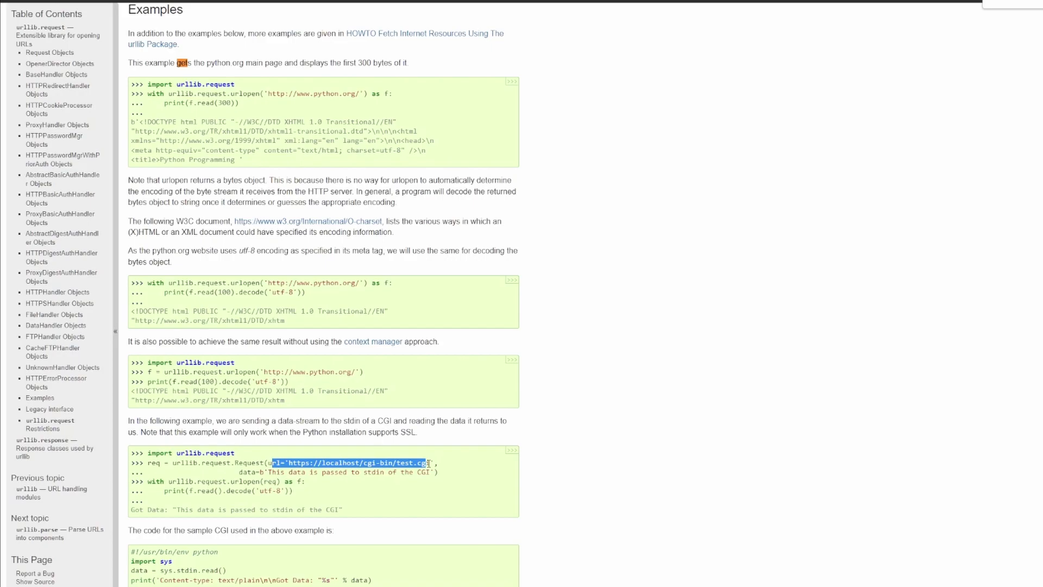
scroll(326, 457, "down", 3)
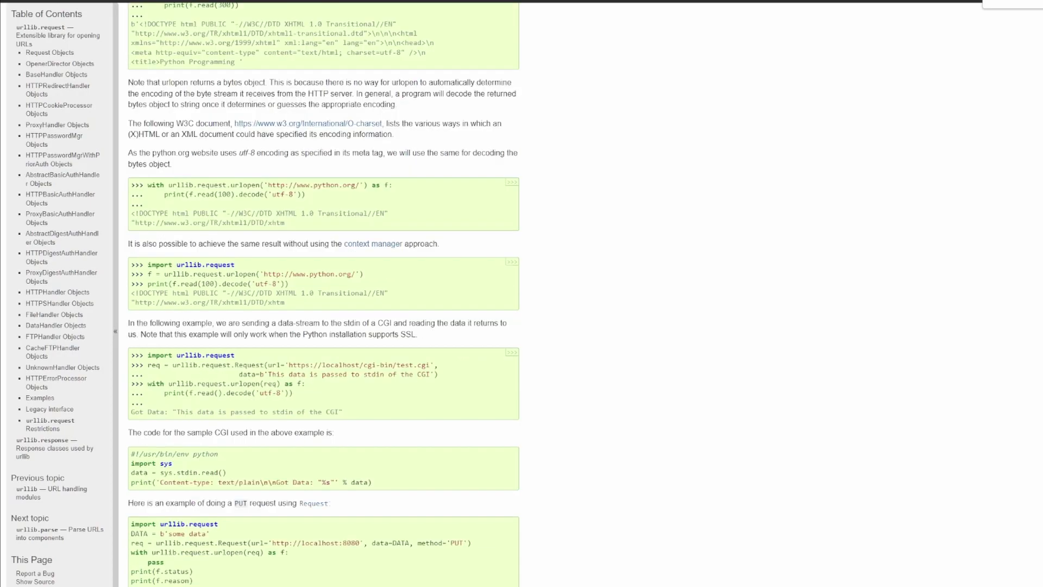
key("alt+Tab")
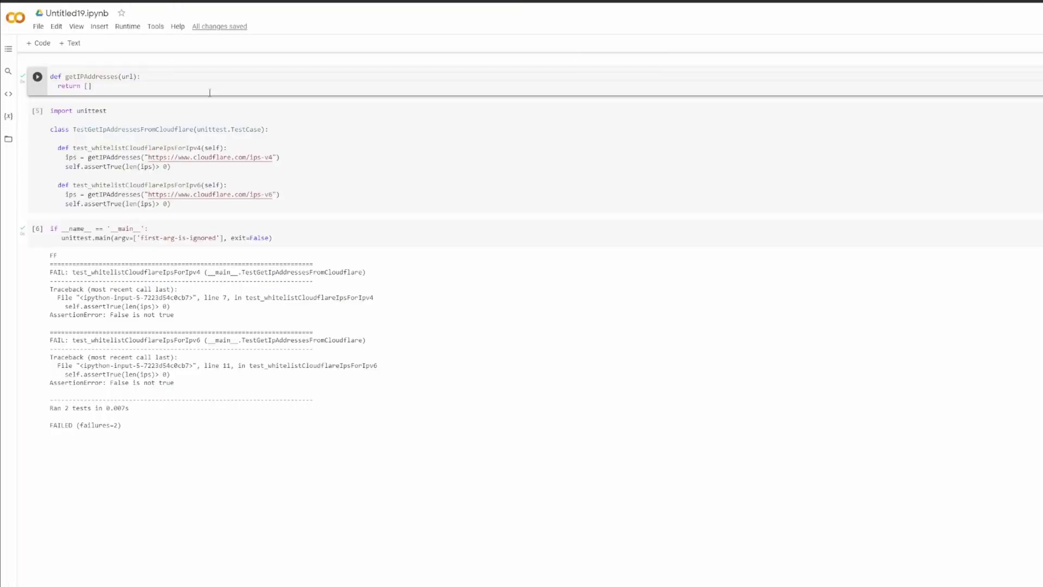
Paste the Request example into getIPAddresses, strip >>> prompts and output, and use url as the address.
key("Return")
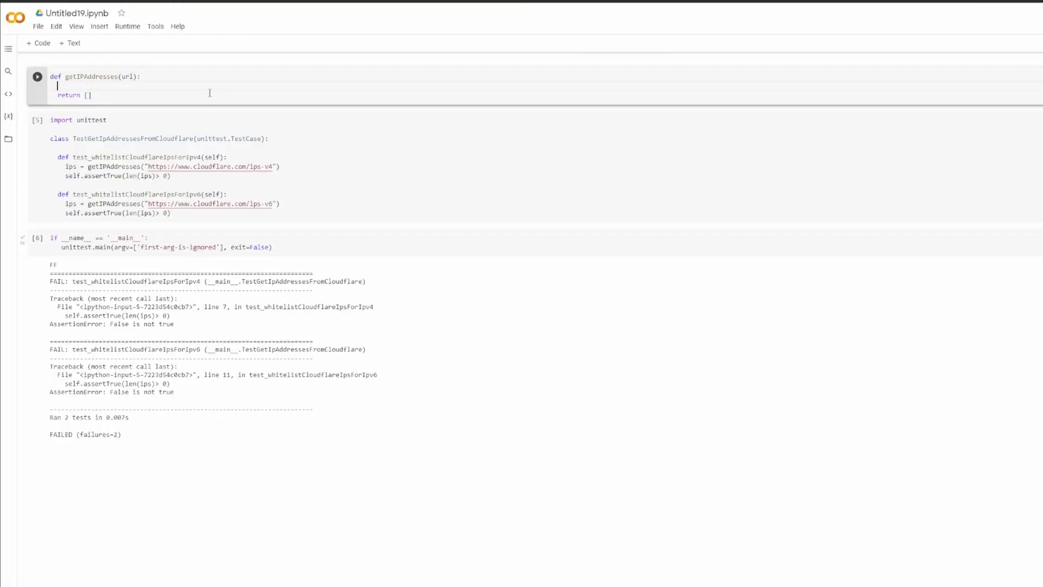
type(">>> import urllib.request >>> req = urllib.request.Request(url='https://localhost/cgi-bin/test.cgi', ...                       data=b'This data is passed to stdin of the CGI') >>> with urllib.request.urlopen(req) as f: ...     print(f.read().decode('utf-8')) ... Got Data: \"This data is passed to stdin of the CGI\"")
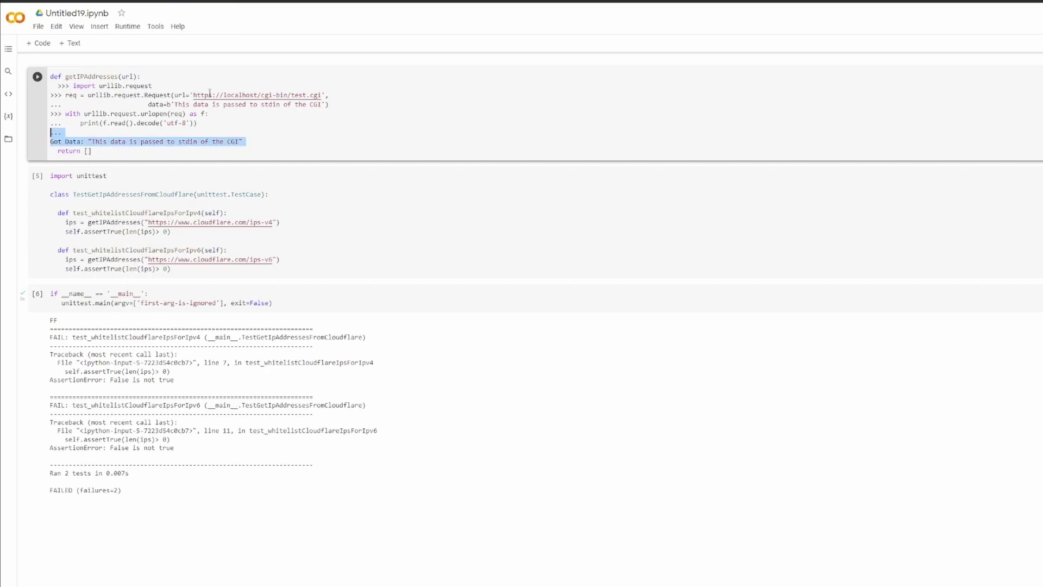
key("BackSpace")
key("BackSpace")
key("BackSpace")
key("BackSpace")
key("BackSpace")
key("BackSpace")
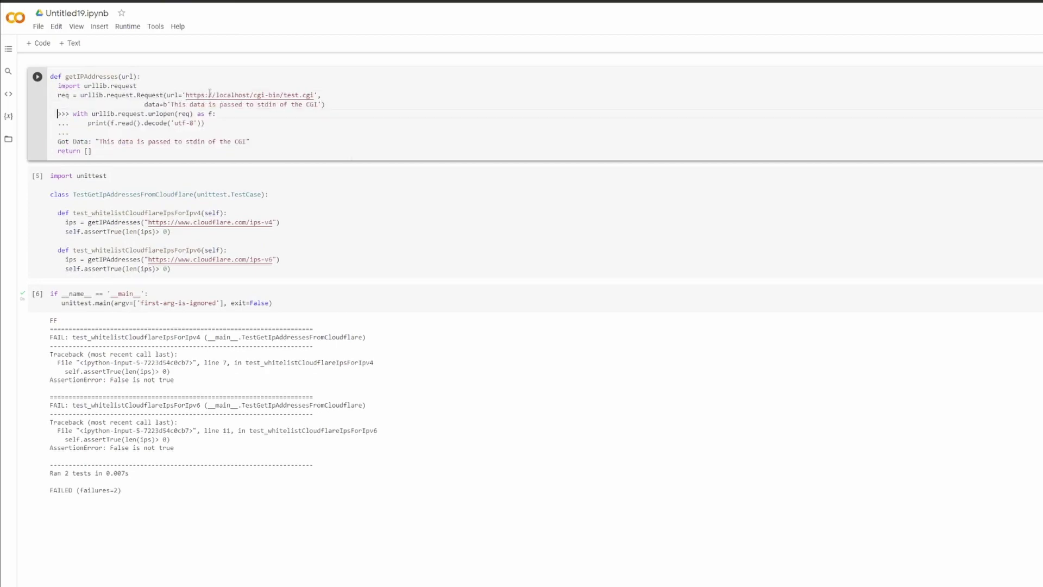
key("BackSpace")
key("BackSpace")
key("BackSpace")
key("BackSpace")
key("BackSpace")
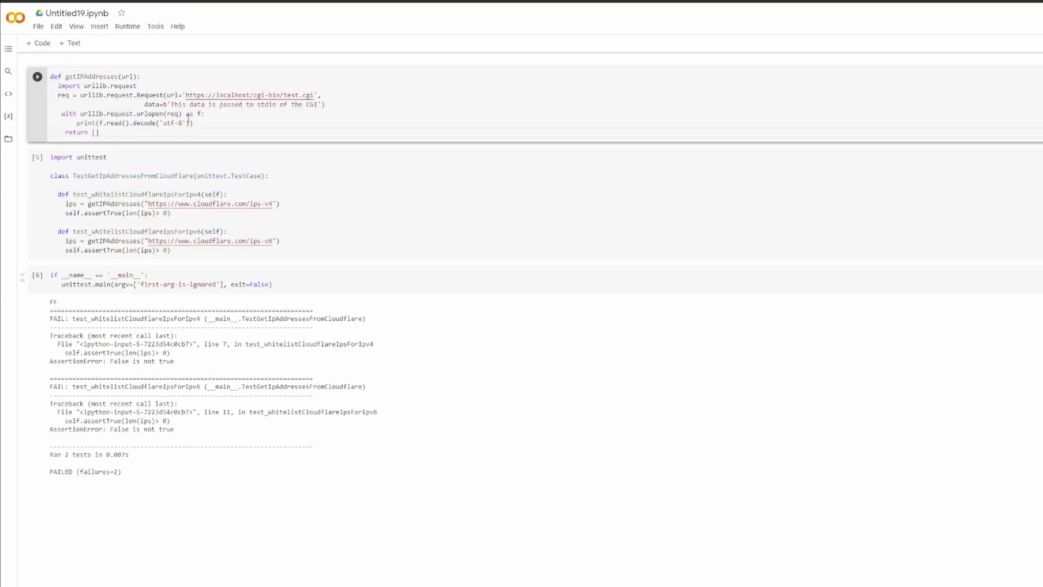
double_click(126, 76)
key("ctrl+c")
key("ctrl+s")
key("ctrl+v")
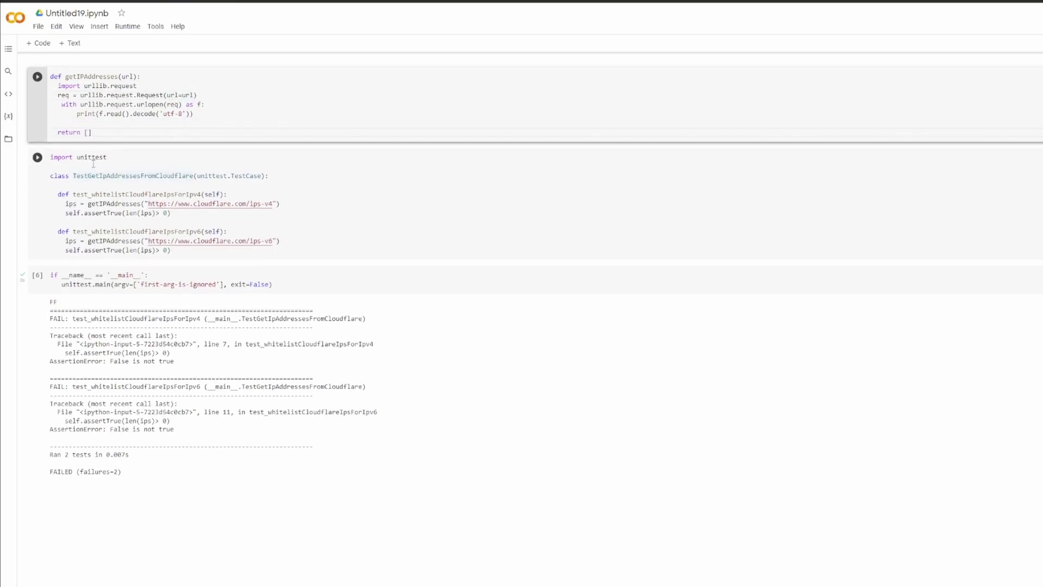
Fix the with-block indentation and rerun the getIPAddresses and test class cells.
left_click(59, 104)
key("BackSpace")
key("shift+Tab")
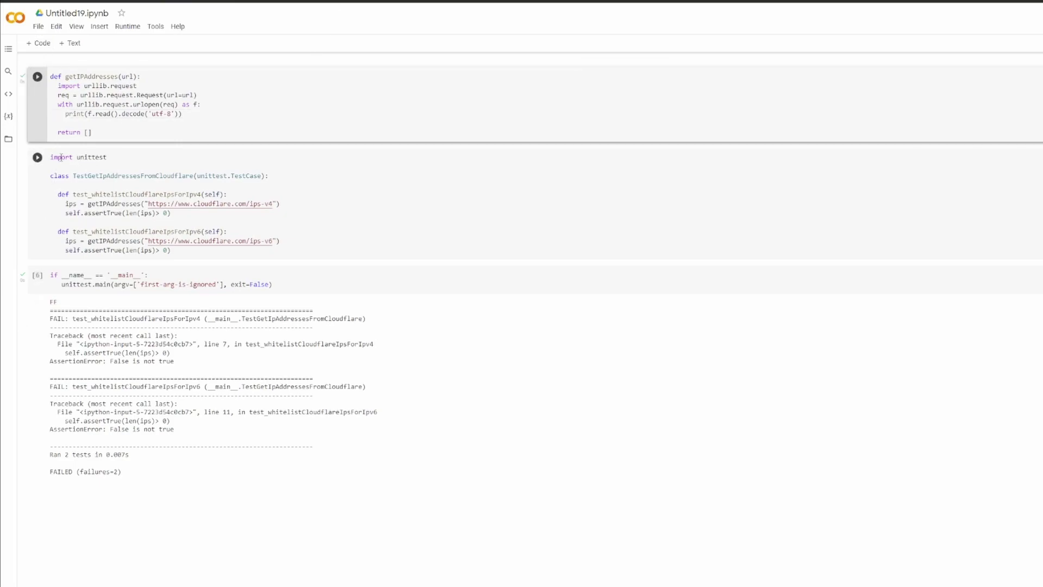
left_click_drag(65, 114, 131, 104)
key("shift+Return")
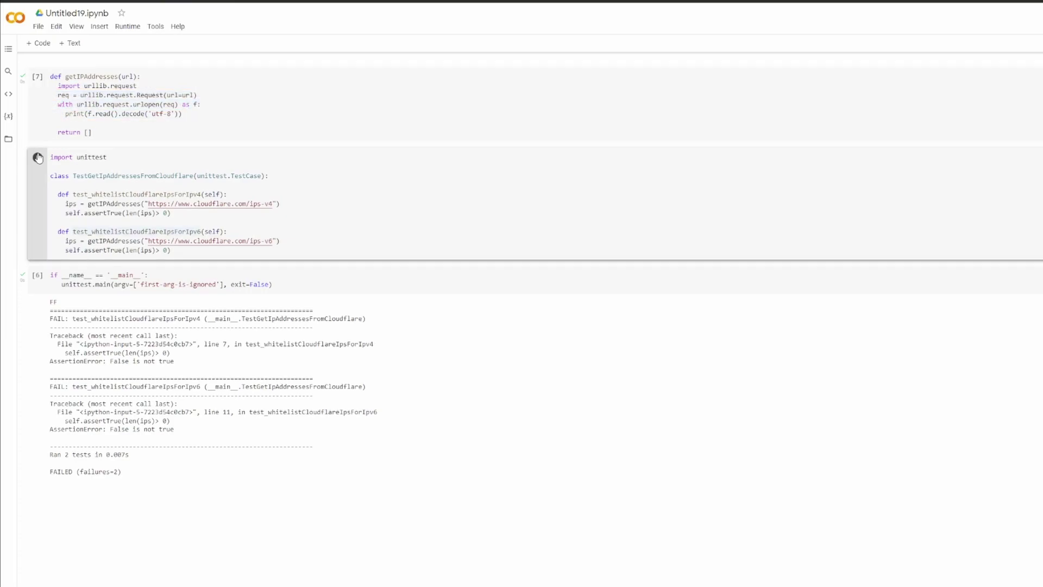
left_click(316, 238)
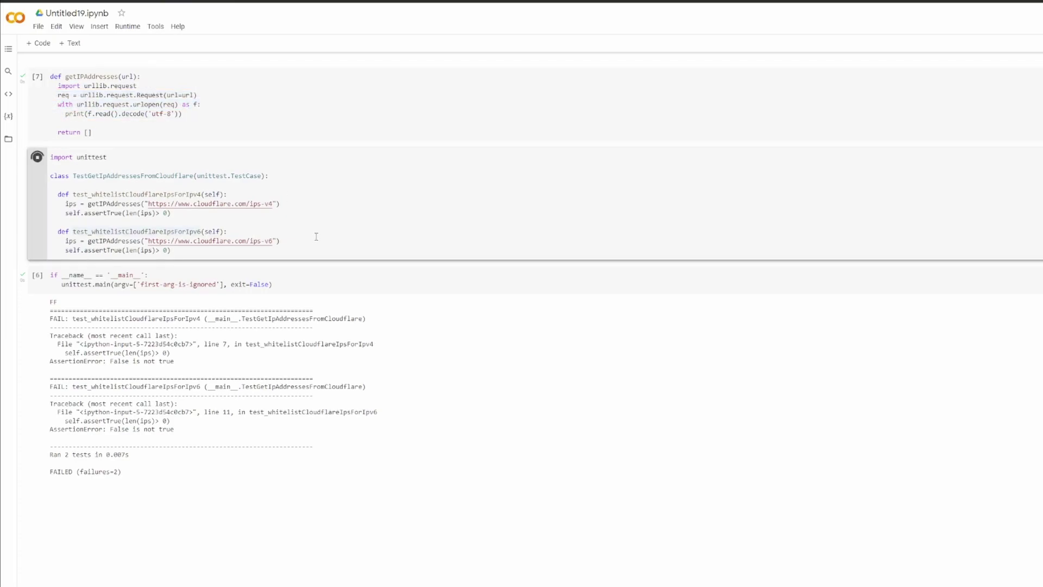
key("shift+Return")
Rerun the test class cell and select the 'HTTP Error 403: Forbidden' traceback line.
left_click(37, 276)
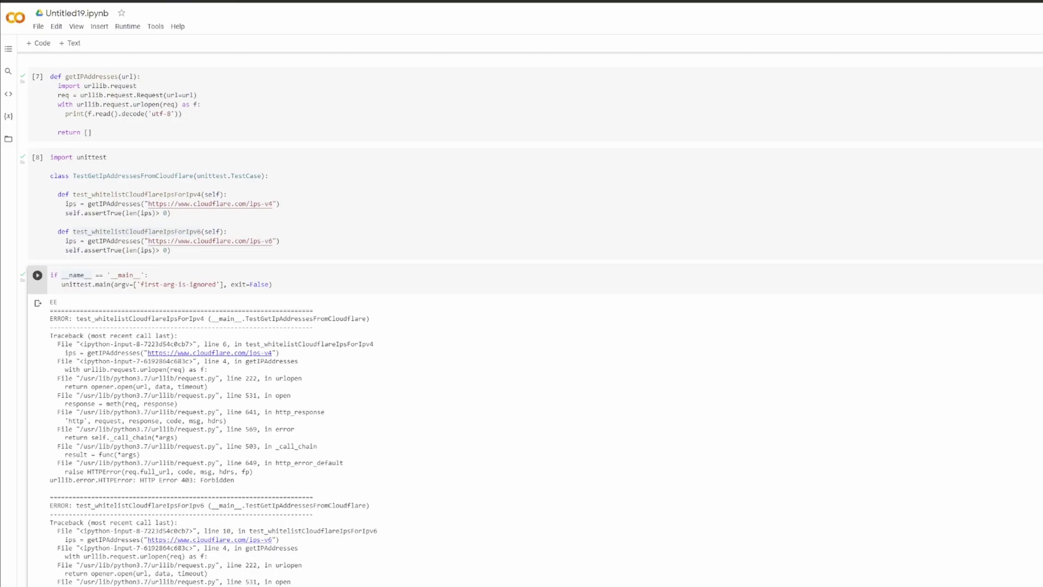
scroll(181, 395, "down", 3)
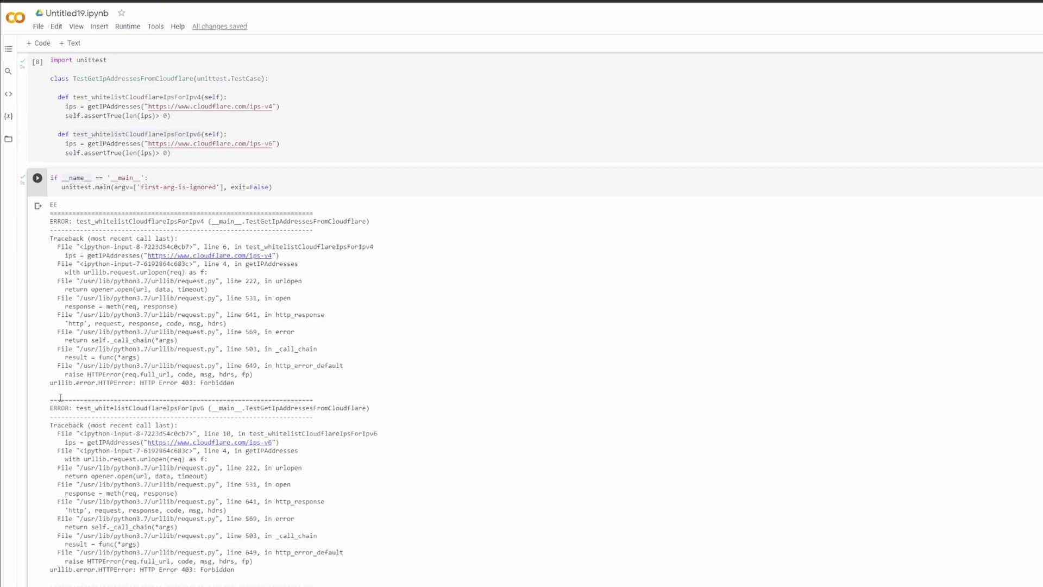
left_click_drag(53, 381, 277, 371)
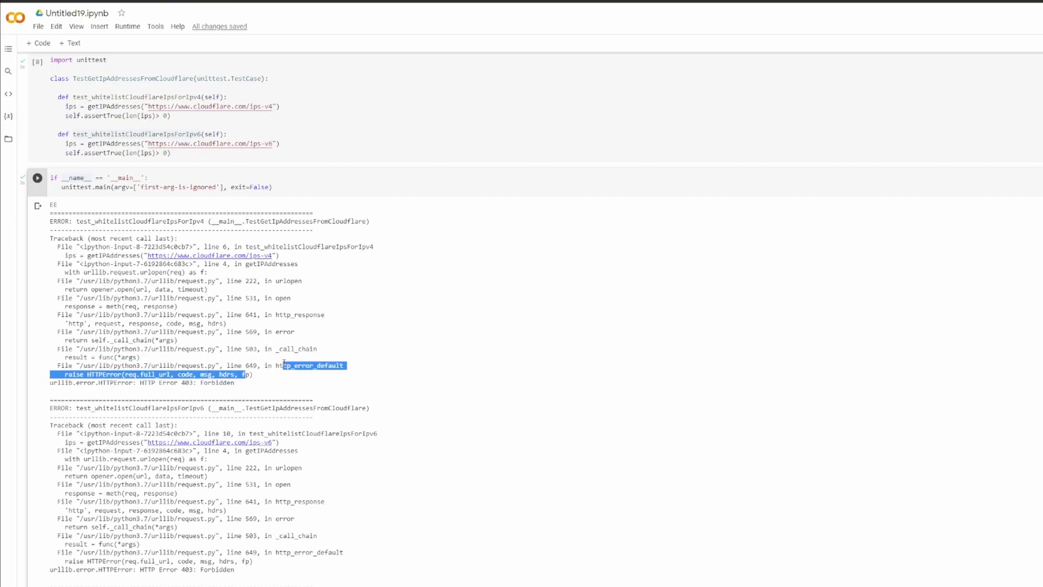
left_click(276, 377)
triple_click(163, 382)
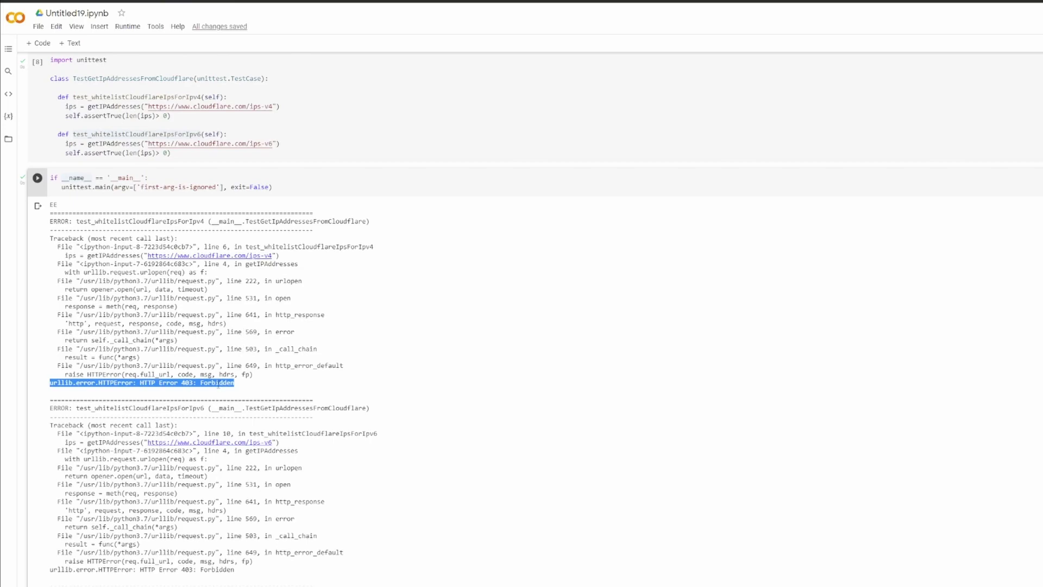
left_click(191, 132)
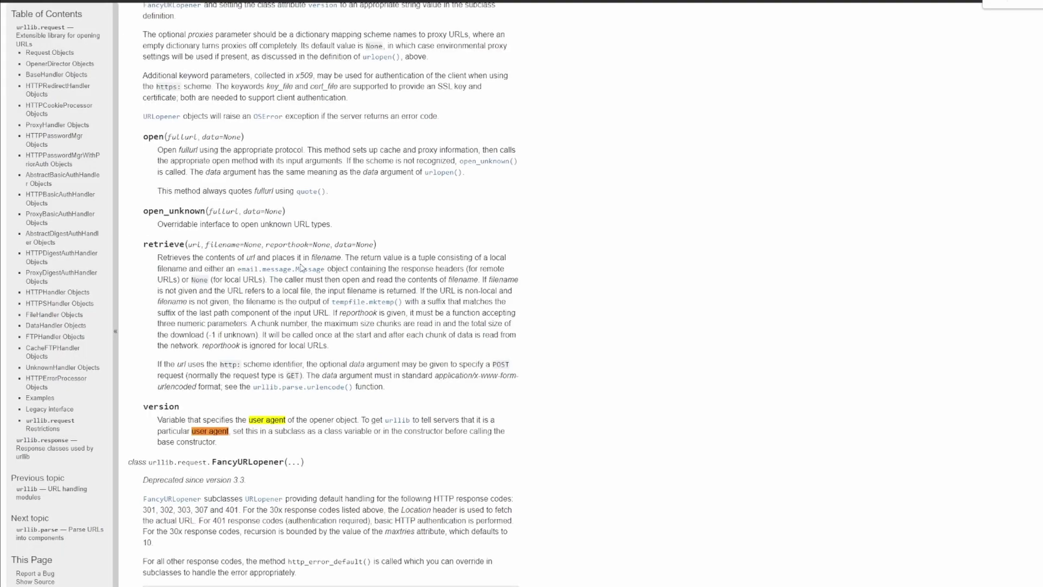
Step through the docs' 'headers' matches and select the req.add_header('User-Agent', …) line.
key("Return")
key("Return")
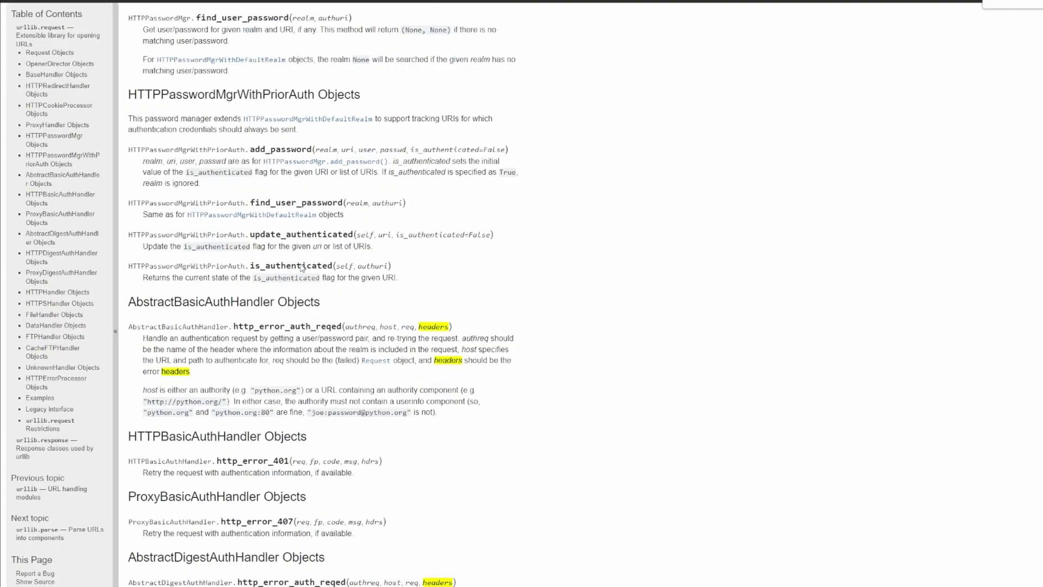
key("Return")
scroll(121, 204, "down", 3)
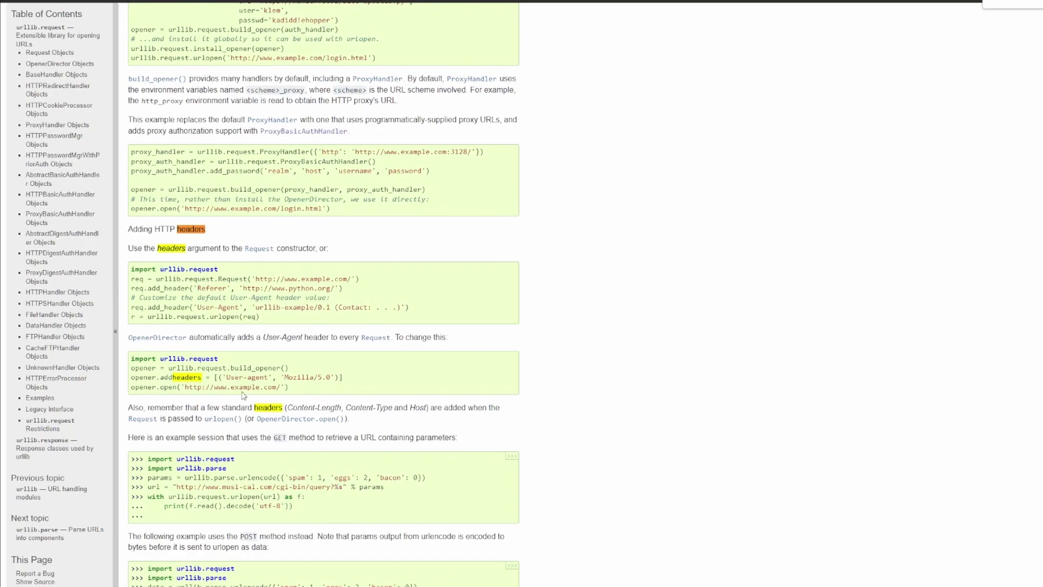
left_click_drag(343, 377, 133, 377)
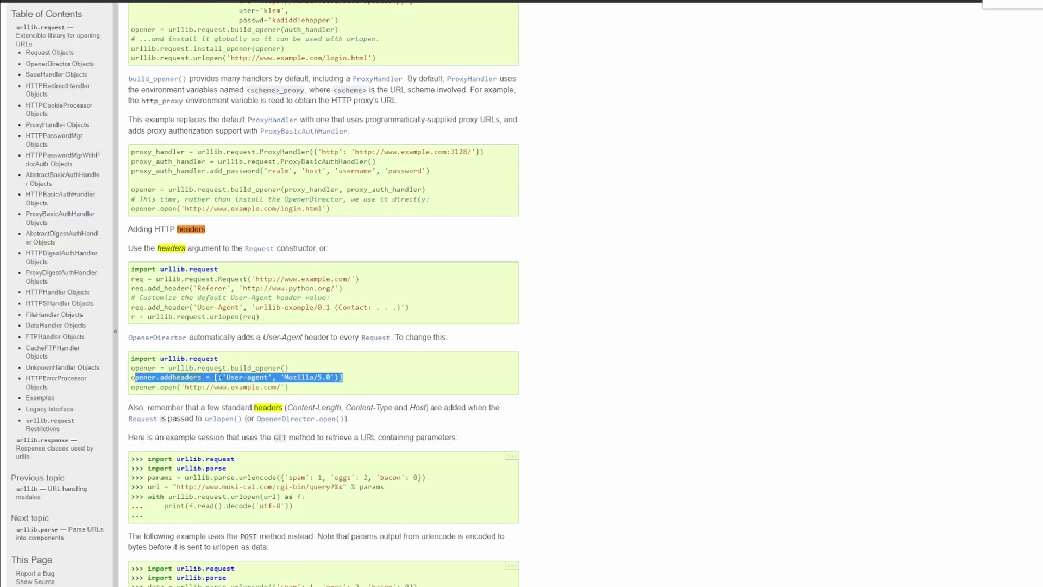
left_click(209, 406)
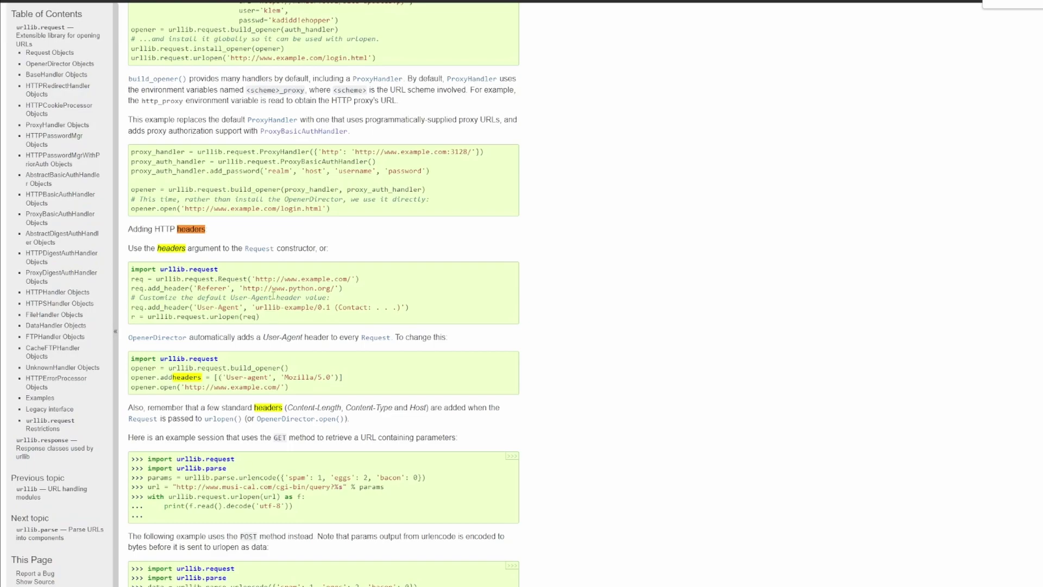
mouse_move(422, 298)
left_mouse_down()
mouse_move(123, 312)
mouse_move(129, 316)
left_mouse_up()
key("ctrl+c")
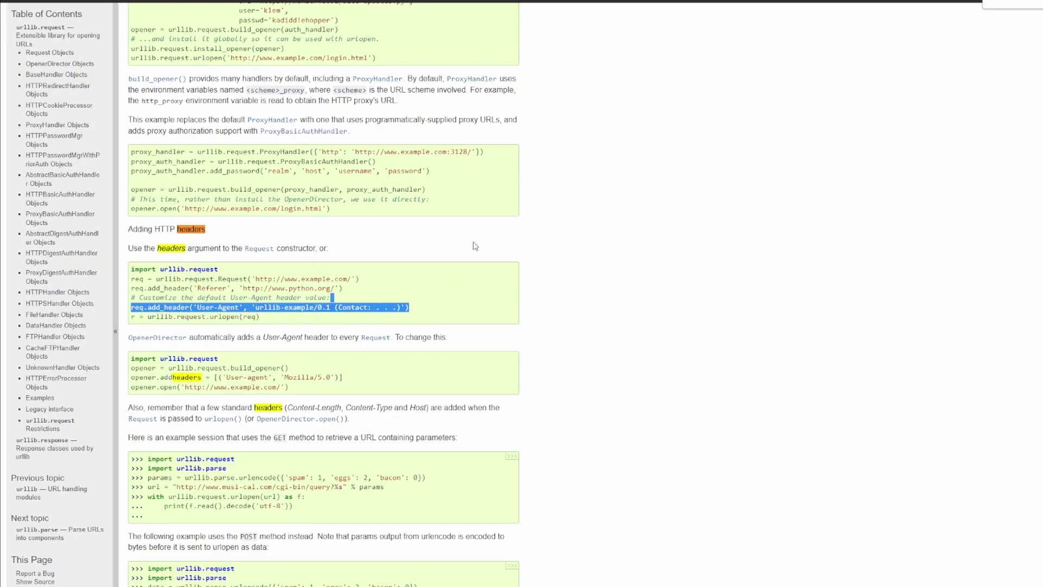
key("ctrl+Tab")
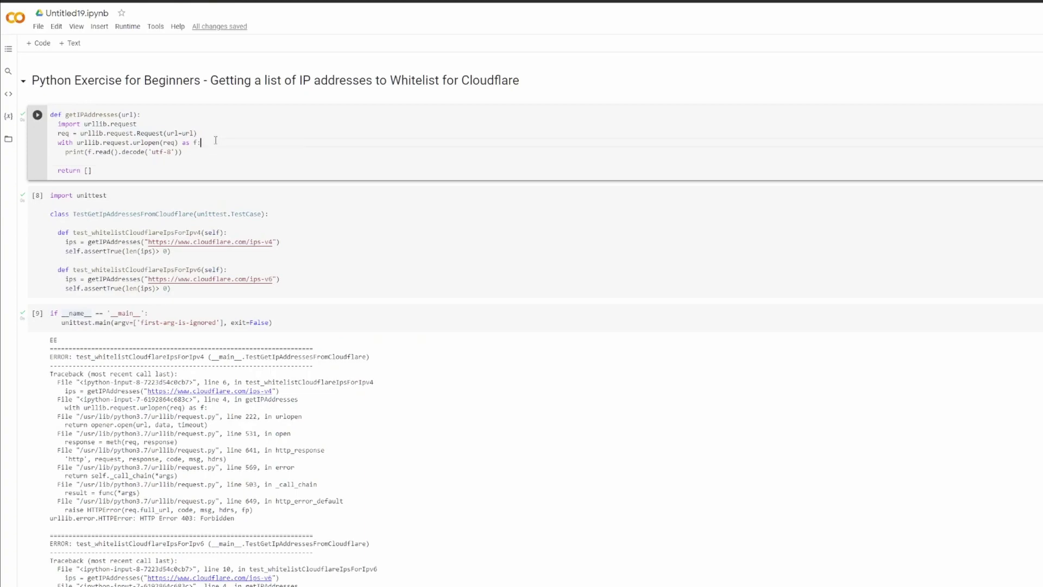
Insert the add_header line with User-Agent 'My User Agent', then rerun the function and test cells.
key("ctrl+v")
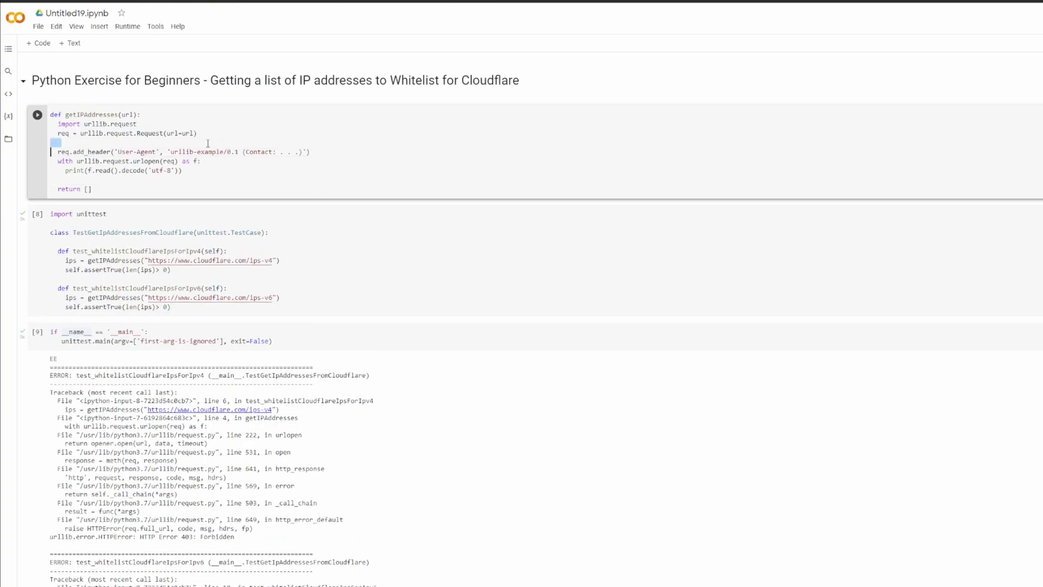
key("BackSpace")
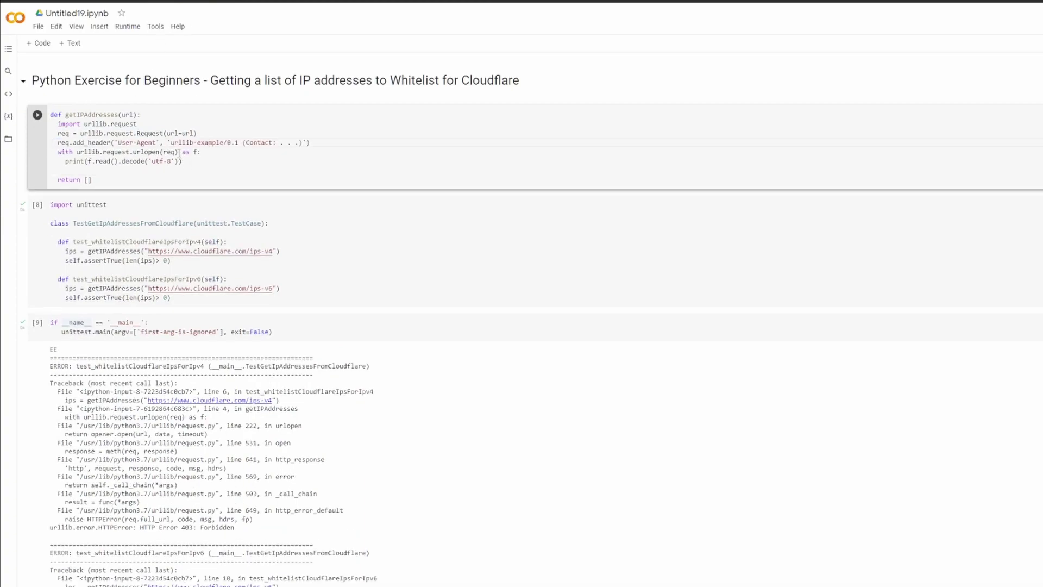
double_click(207, 144)
left_click_drag(169, 143, 307, 143)
type("Mhy")
key("BackSpace")
key("BackSpace")
key("BackSpace")
type("y Y")
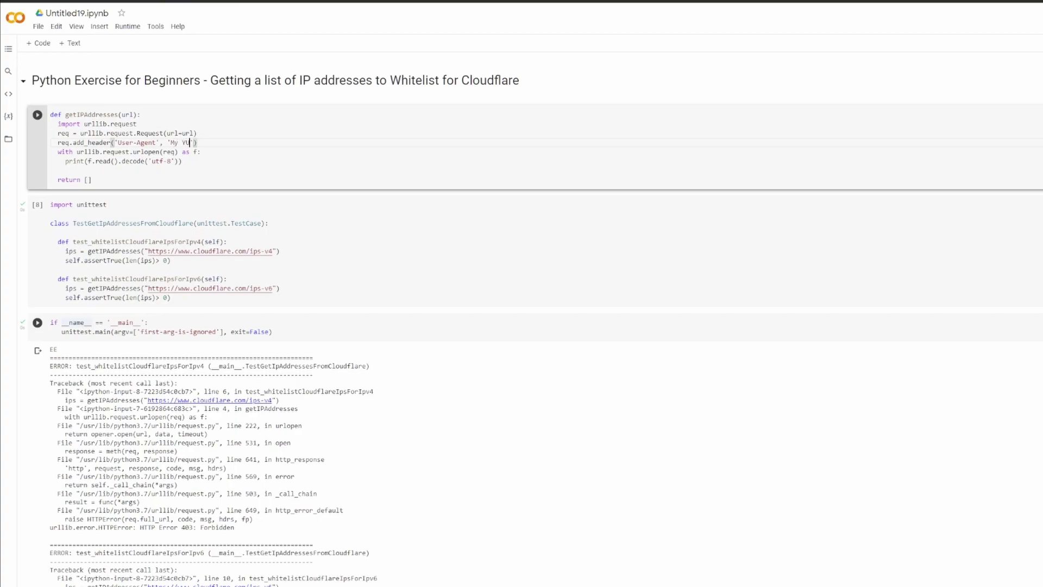
type("User Agent")
left_click(36, 115)
key("shift+Return")
key("shift+Return")
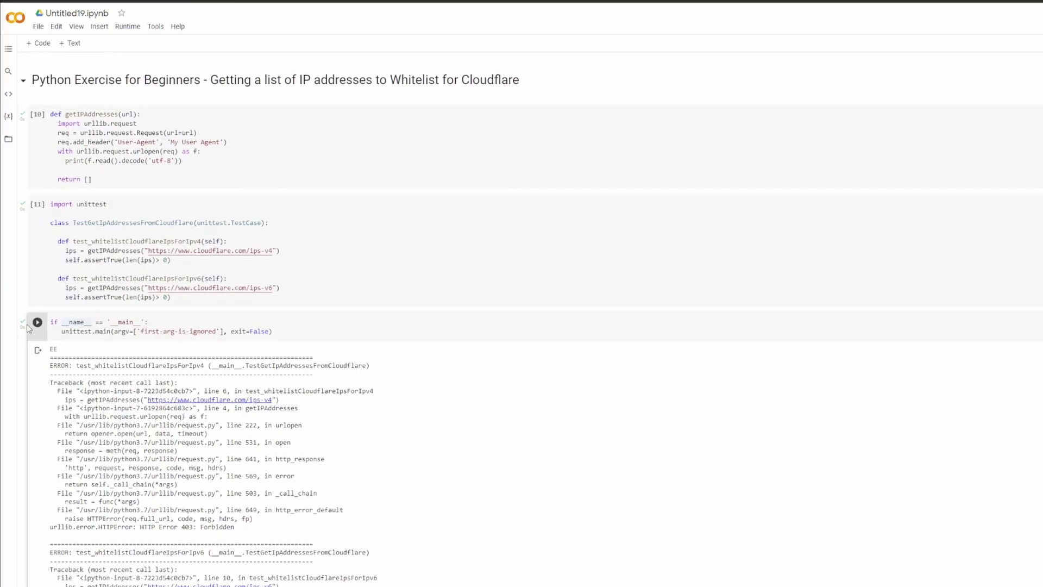
key("shift+Return")
mouse_move(54, 350)
left_mouse_down()
mouse_move(101, 528)
mouse_move(28, 397)
mouse_move(49, 383)
left_mouse_up()
left_click(159, 529)
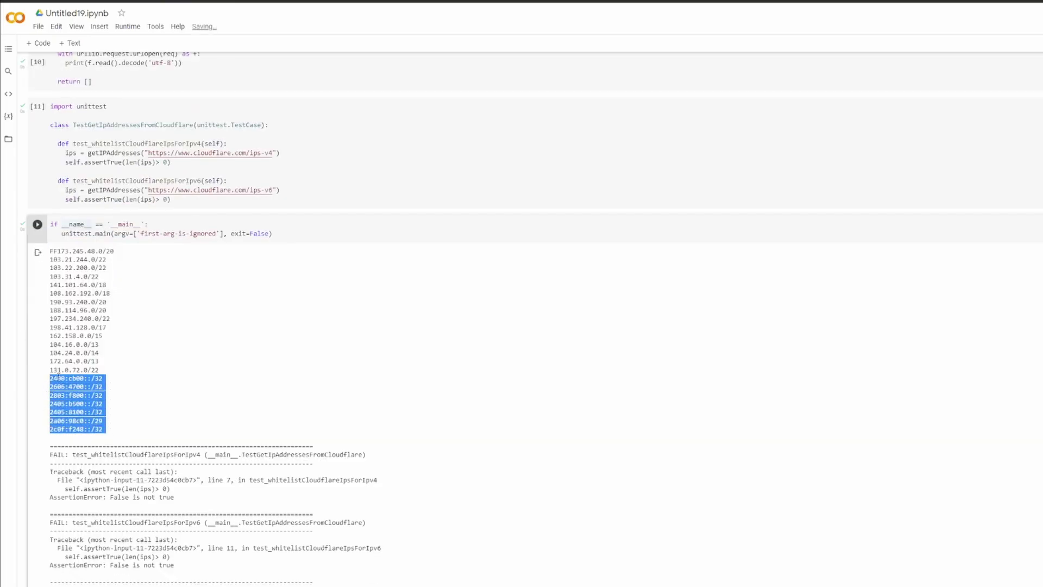
left_click(119, 368)
scroll(119, 369, "up", 2)
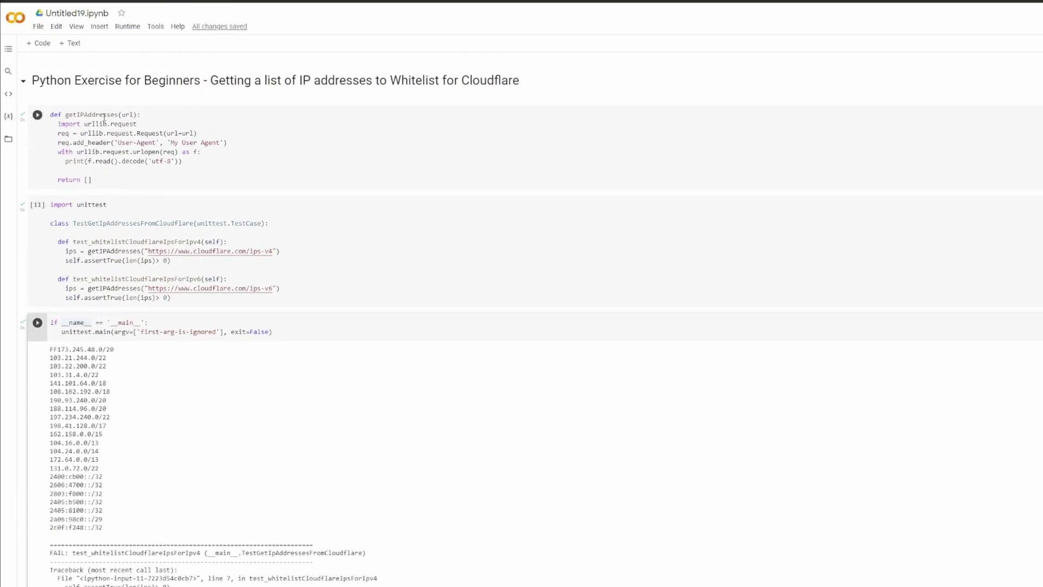
left_click_drag(58, 124, 183, 162)
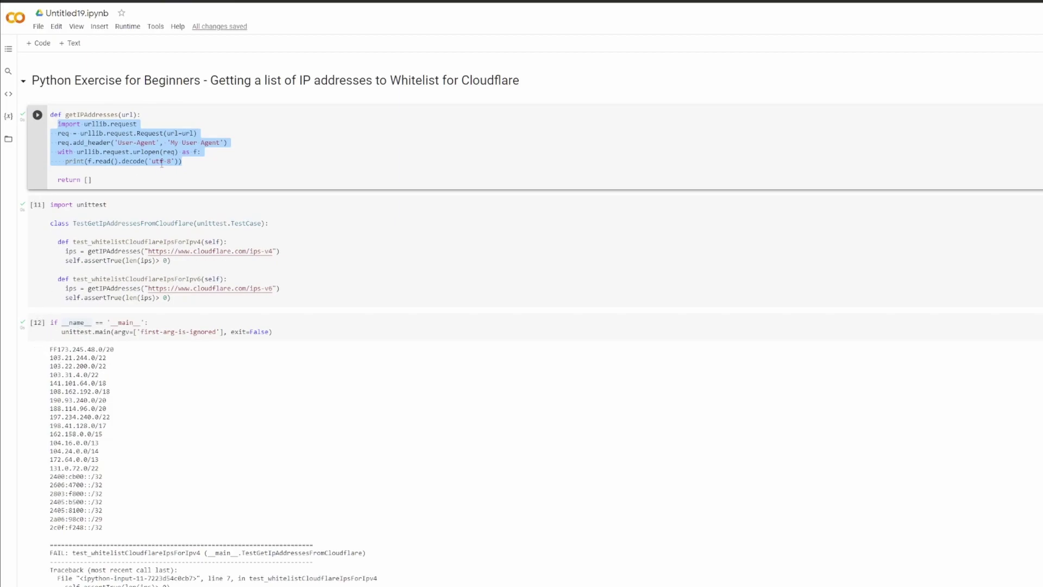
double_click(67, 180)
left_click(82, 160)
left_click_drag(66, 160, 194, 167)
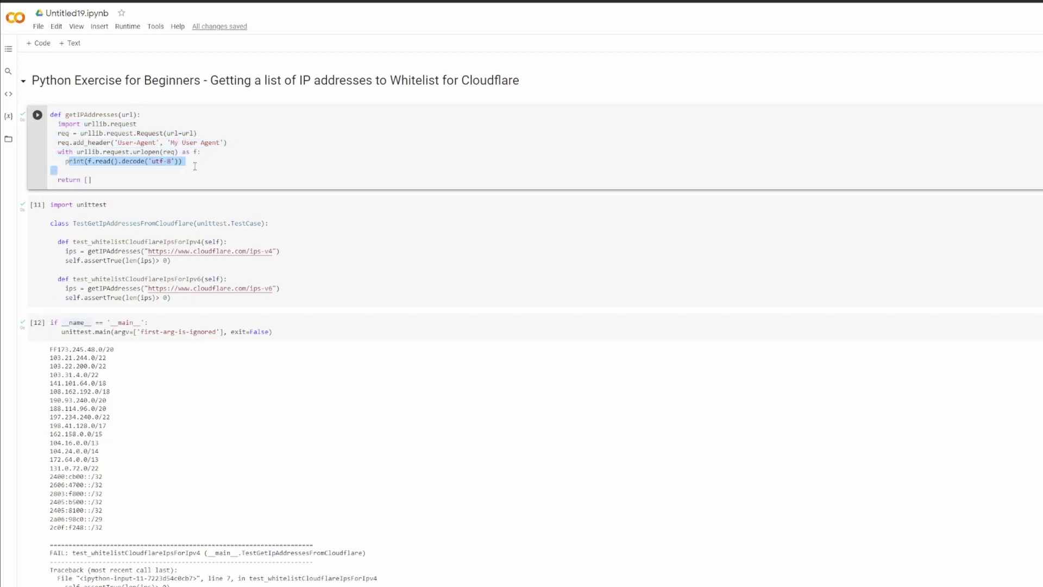
left_click(188, 160)
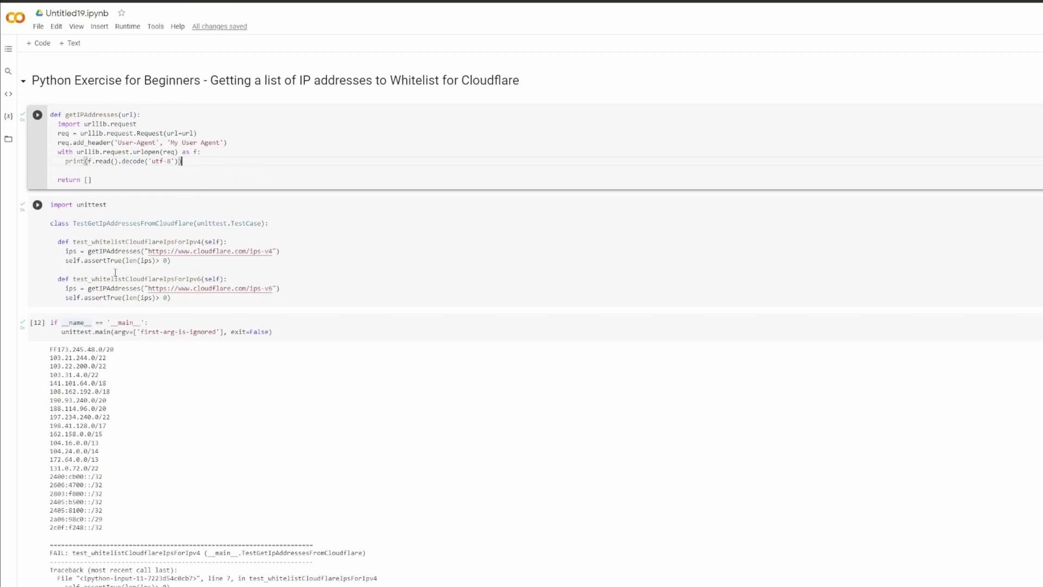
scroll(174, 219, "down", 2)
scroll(148, 204, "up", 2)
Paste a copy of the IPv6 test, renamed ...Ipv4ShouldReturnValidIpRanges, using the ips-v4 URL.
left_click(175, 298)
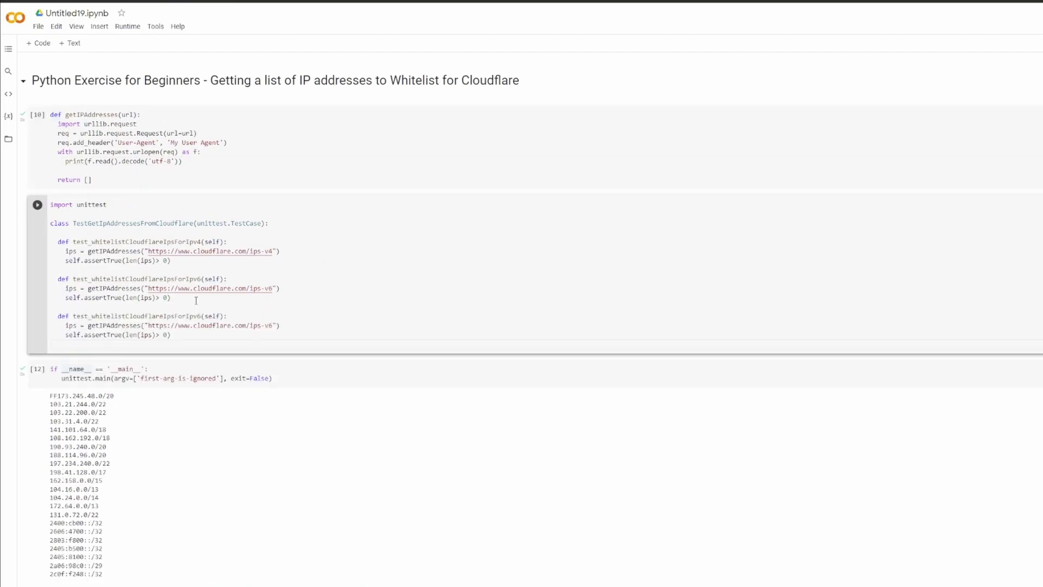
key("ctrl+v")
left_click(200, 315)
key("BackSpace")
type("4")
left_click(272, 325)
key("Left")
key("Left")
left_click(154, 316)
key("Right")
key("Right")
key("Right")
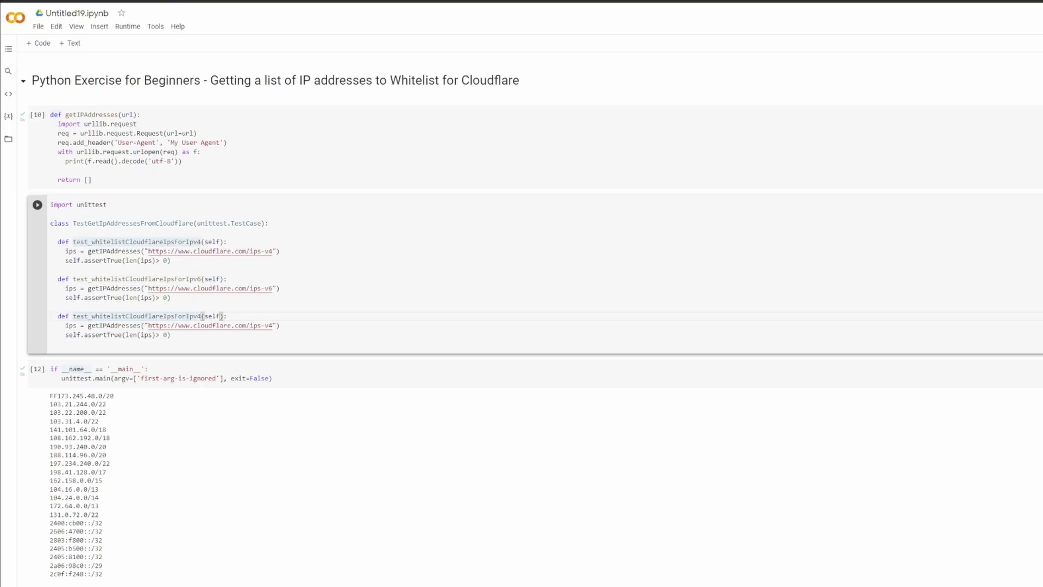
type("Sho")
type("uldReturnValidIps")
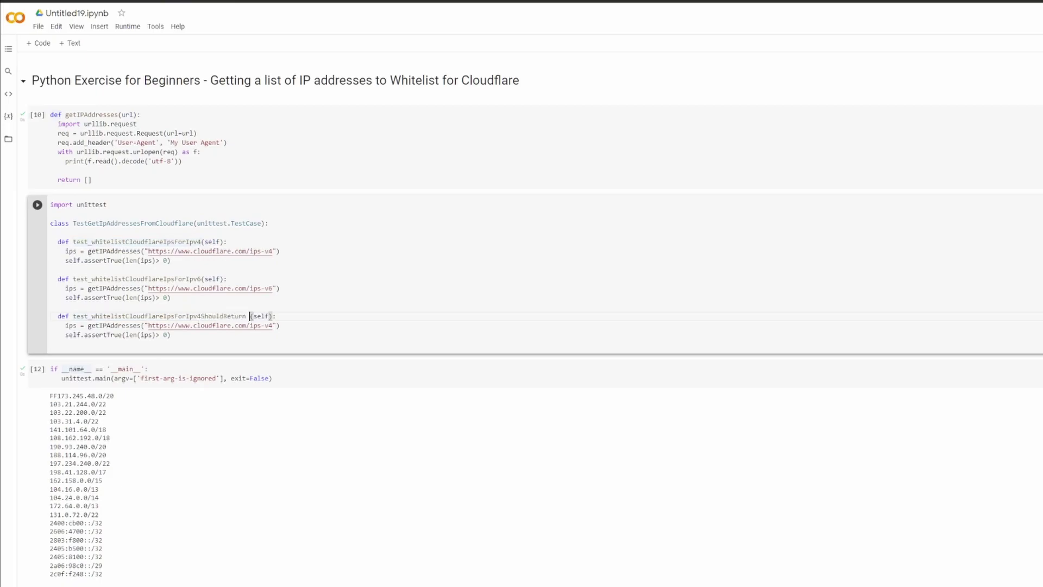
key("BackSpace")
type("Ranges")
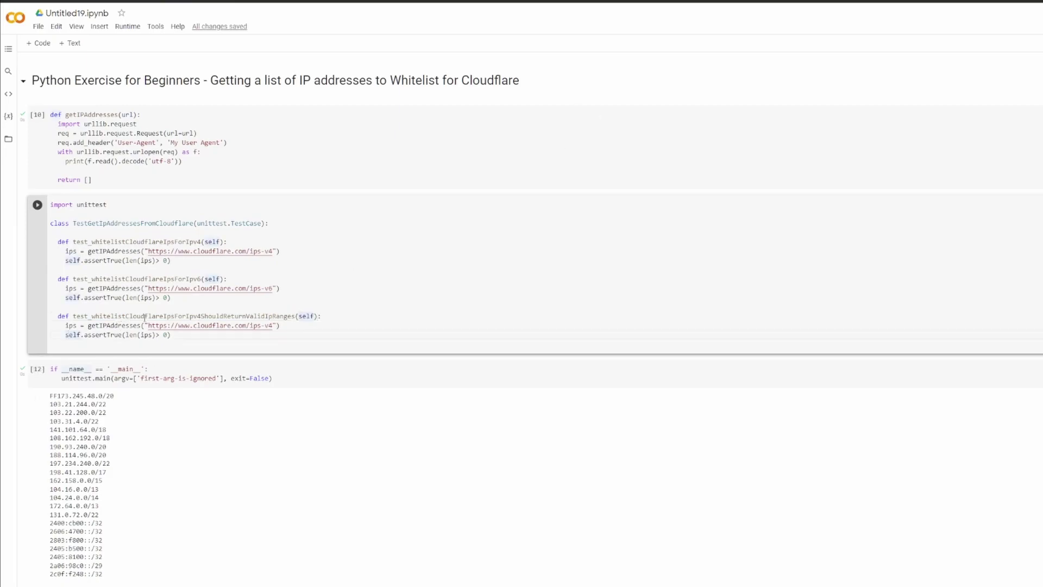
Add a 'for ip in ips:' loop with a placeholder self.assertTrue.
left_click(173, 335)
key("Return")
left_click_drag(170, 334, 65, 336)
left_click(182, 335)
key("Return")
type("for ip")
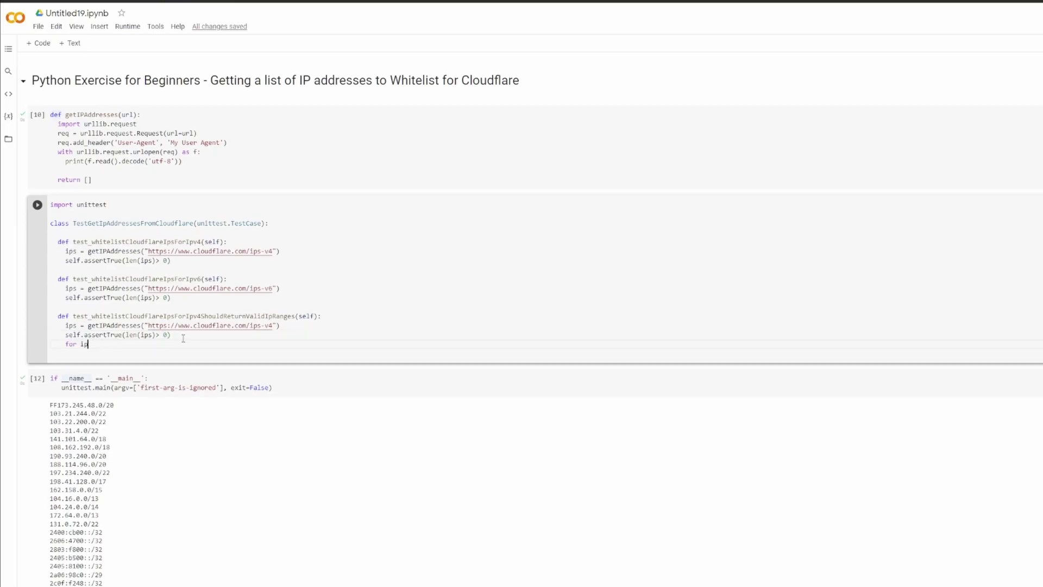
type(" in ips")
type(":")
key("Return")
type("self.assertTrue...")
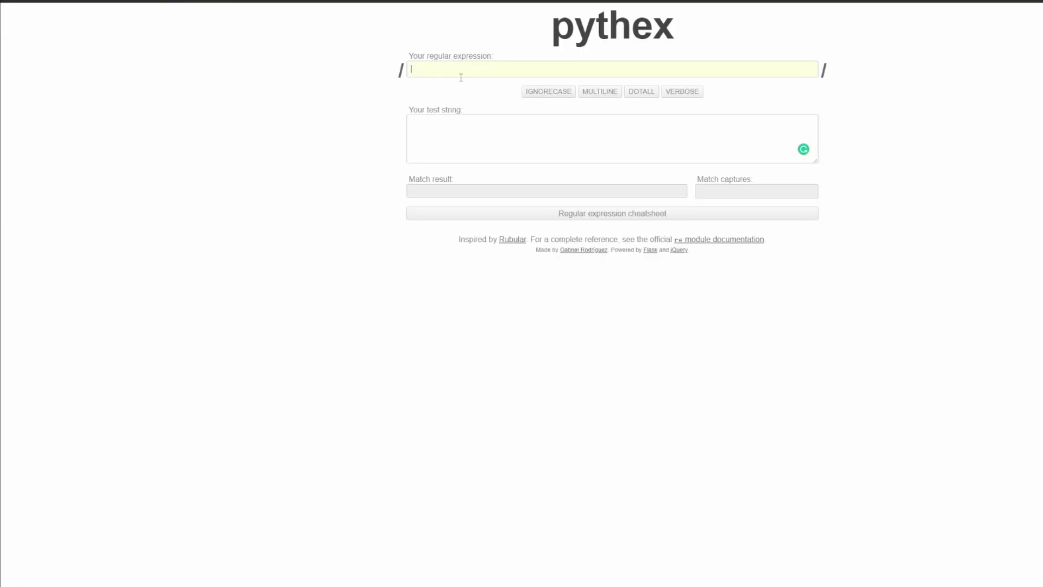
type("173.245.48.0/20")
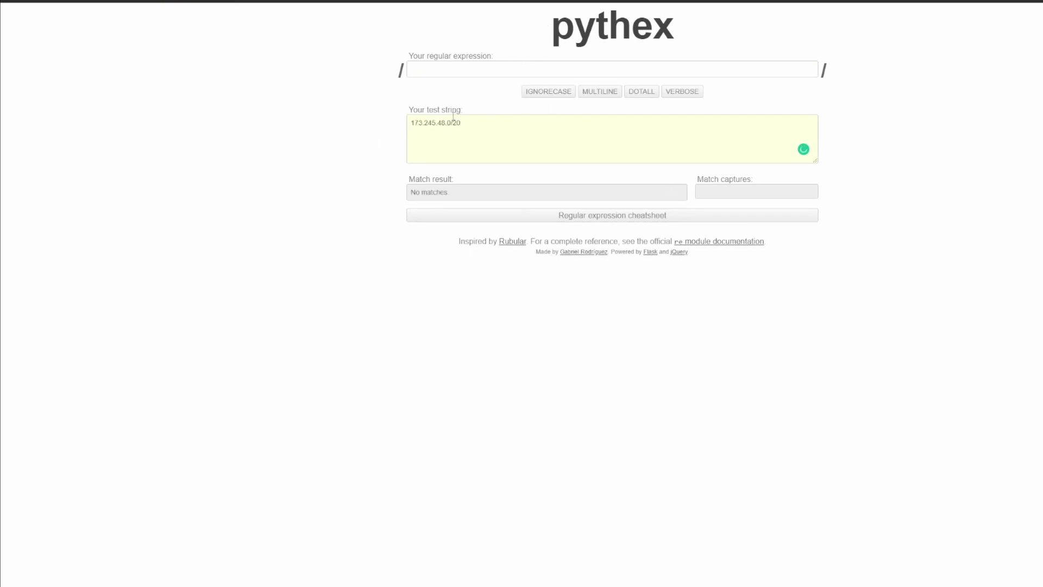
Use 173.245.48.0/20 as Pythex's test string and start a \d regular expression.
left_click(481, 67)
left_click_drag(483, 123, 399, 114)
left_click(443, 66)
type("\\")
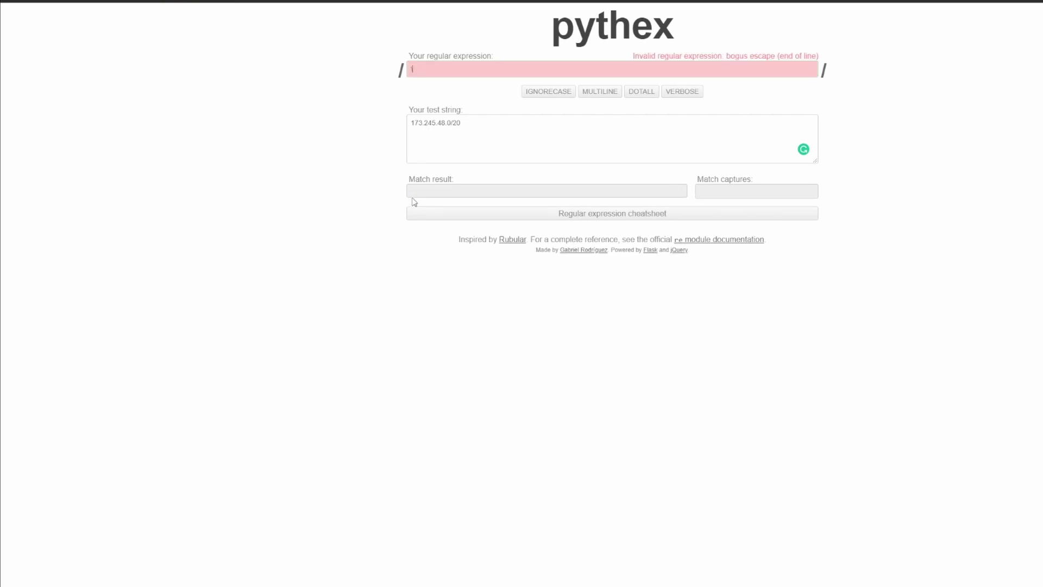
type("d")
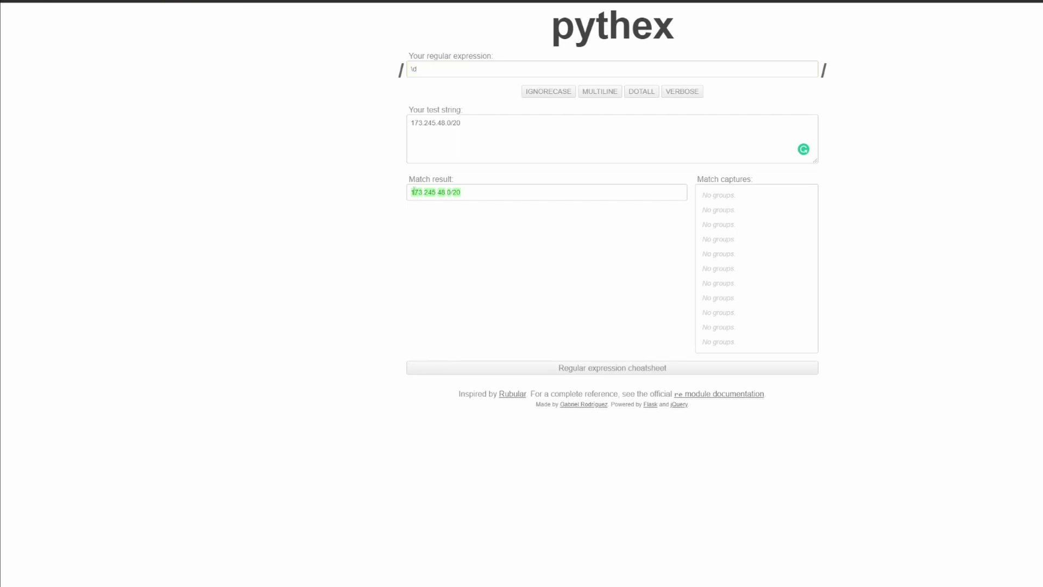
Refine the Pythex regex to \d+\.\d+\.\d+\.\d+/\d+, copy it, and return to Colab.
left_click_drag(416, 192, 398, 192)
left_click(445, 210)
left_click(417, 204)
type("\\")
key("BackSpace")
type("+")
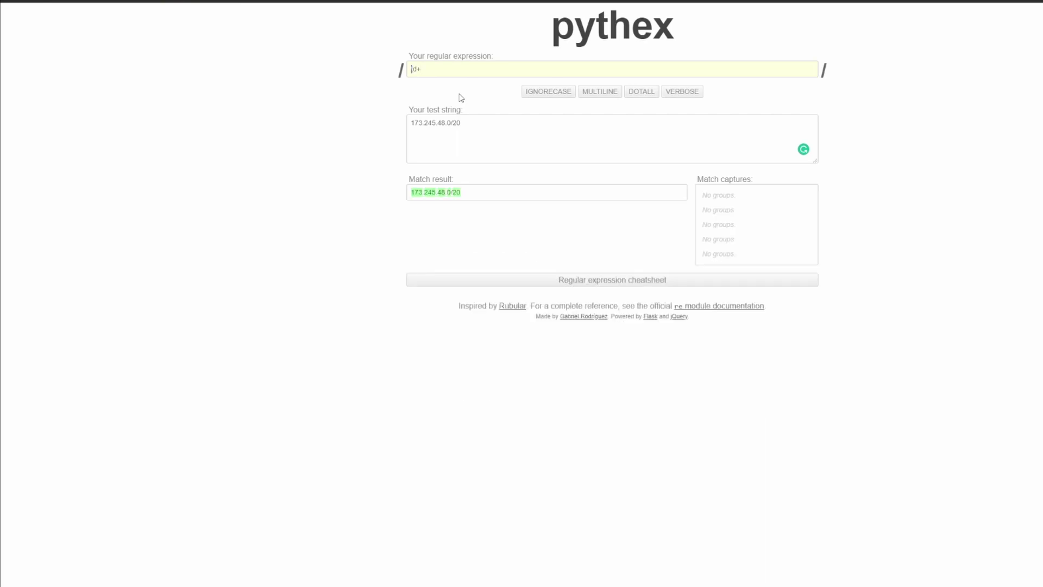
key("shift+Right")
key("shift+Right")
key("shift+Right")
key("End")
type(".")
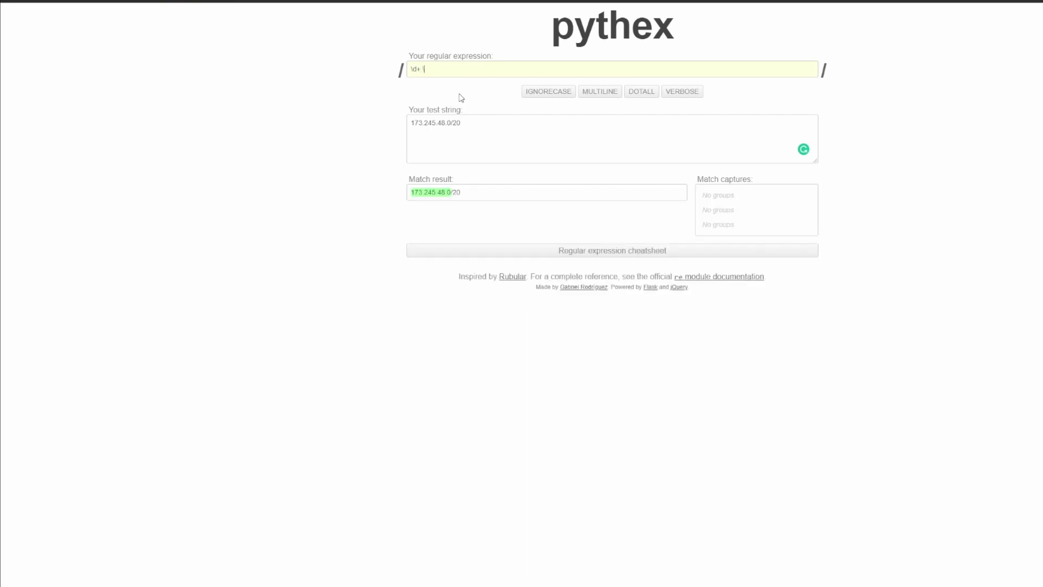
type("\\.")
type("\\d")
type("\\.")
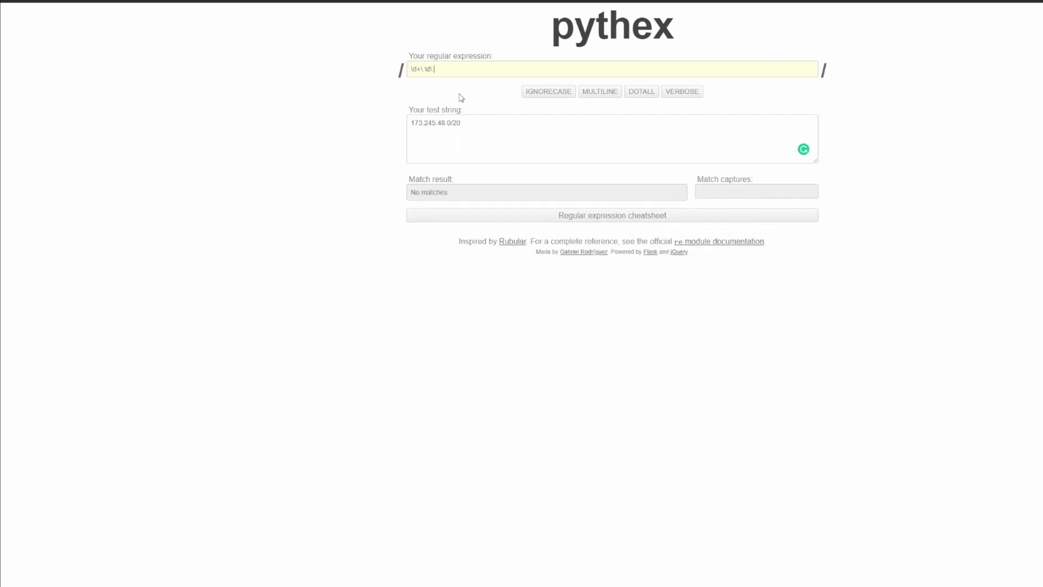
type("\\")
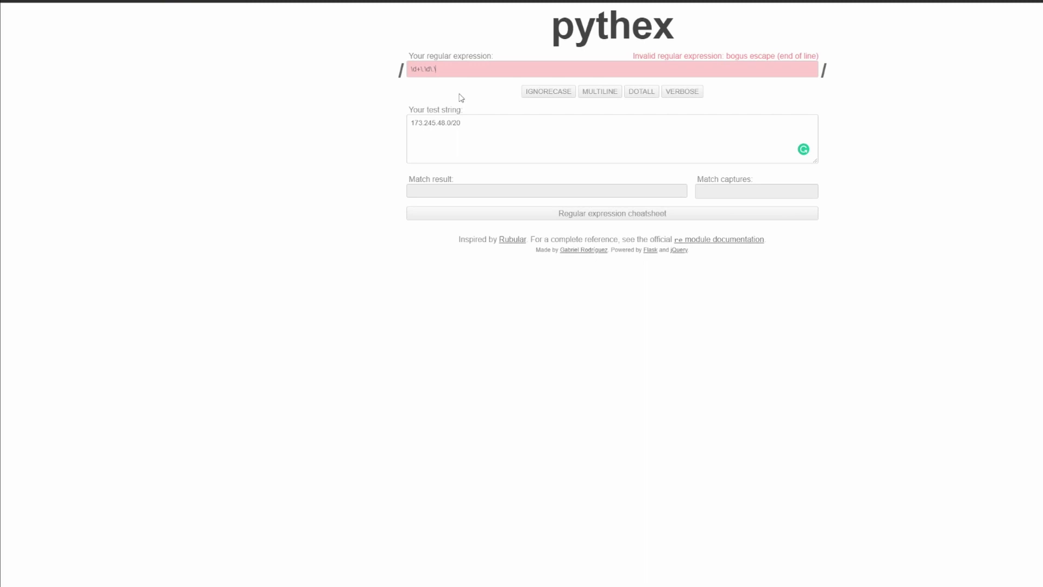
type("d\\.")
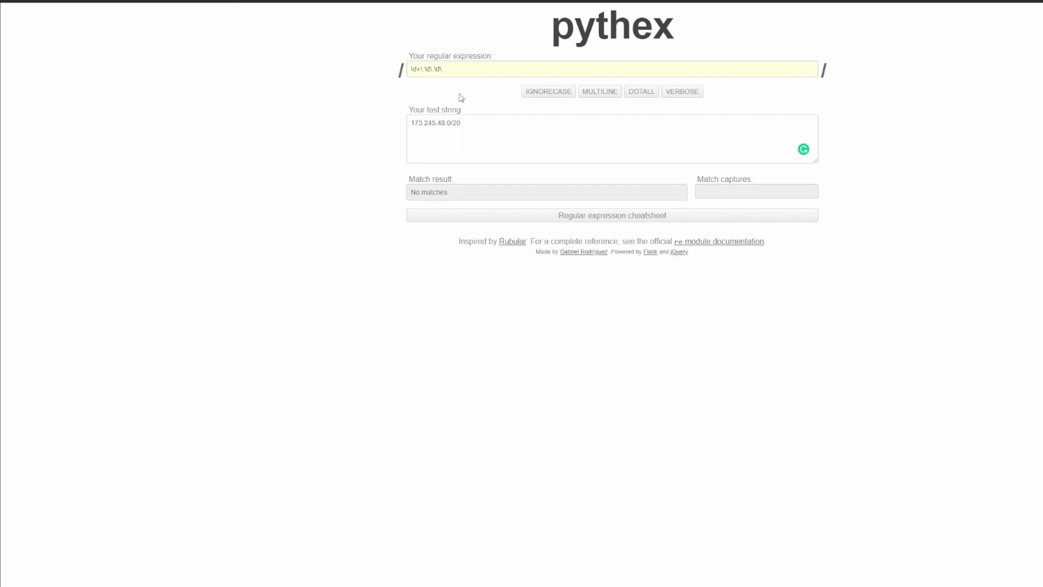
type("\\d+")
type("+")
type("+")
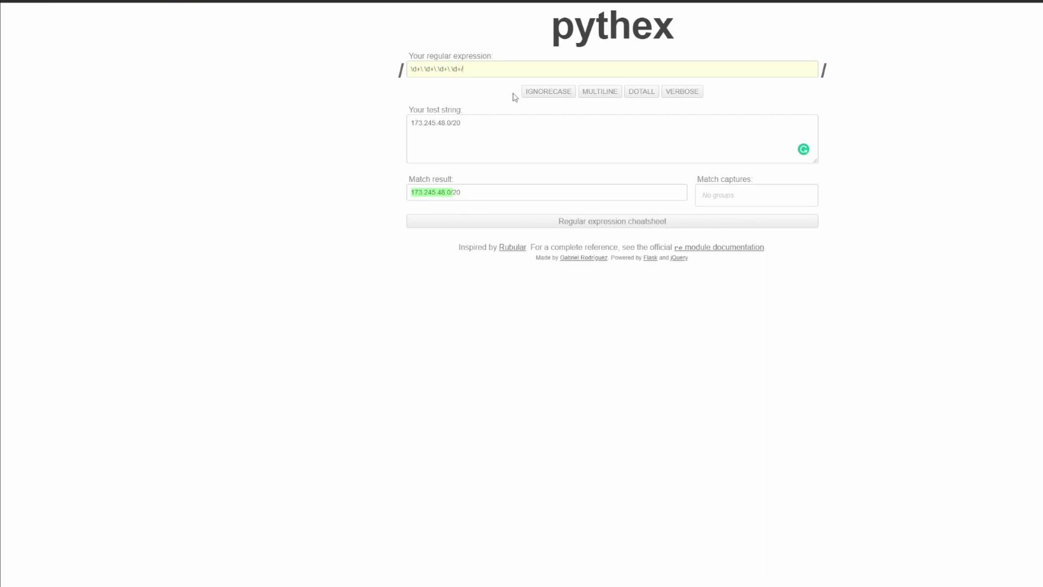
type("\\")
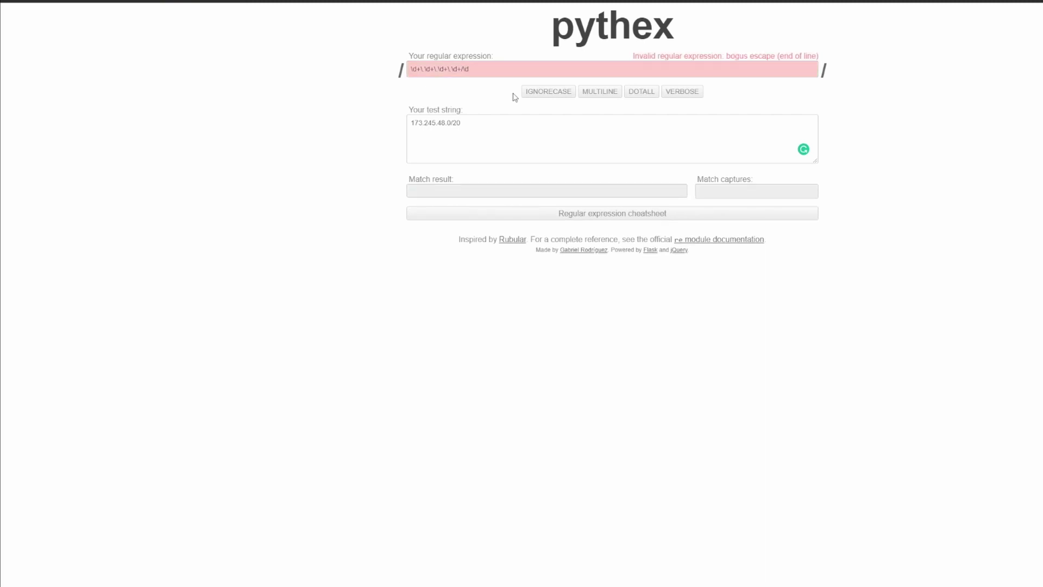
type("d+")
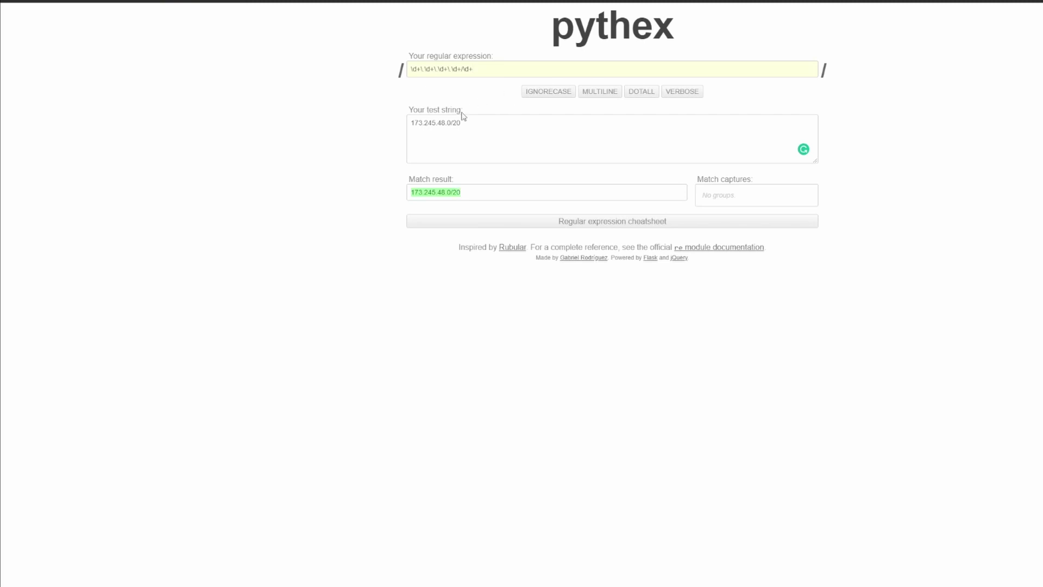
left_click_drag(490, 69, 358, 71)
left_click(37, 22)
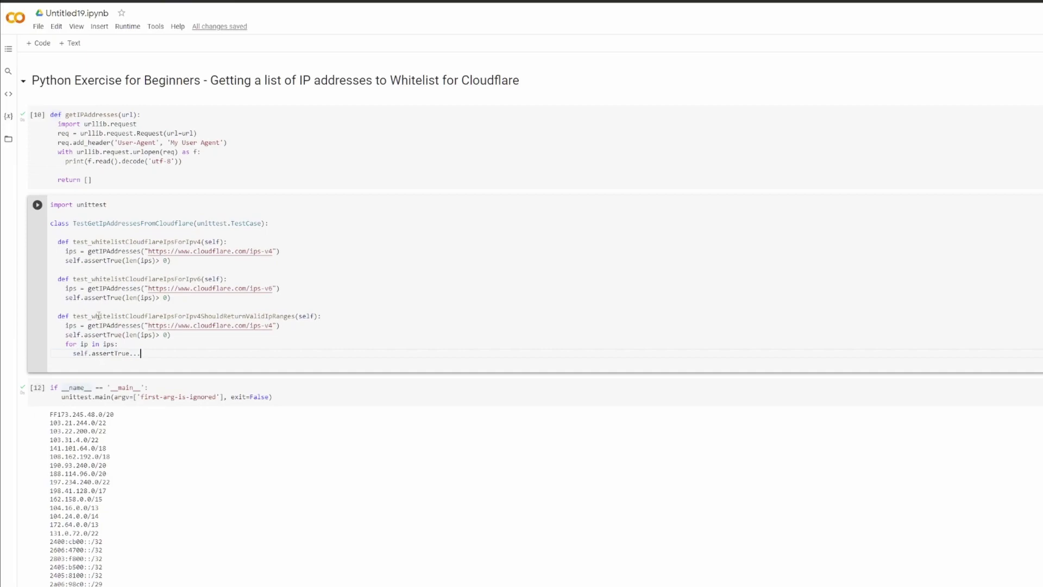
Add 'import re' below 'import unittest' in the test cell.
key("Return")
key("Up")
key("Up")
key("Up")
key("Up")
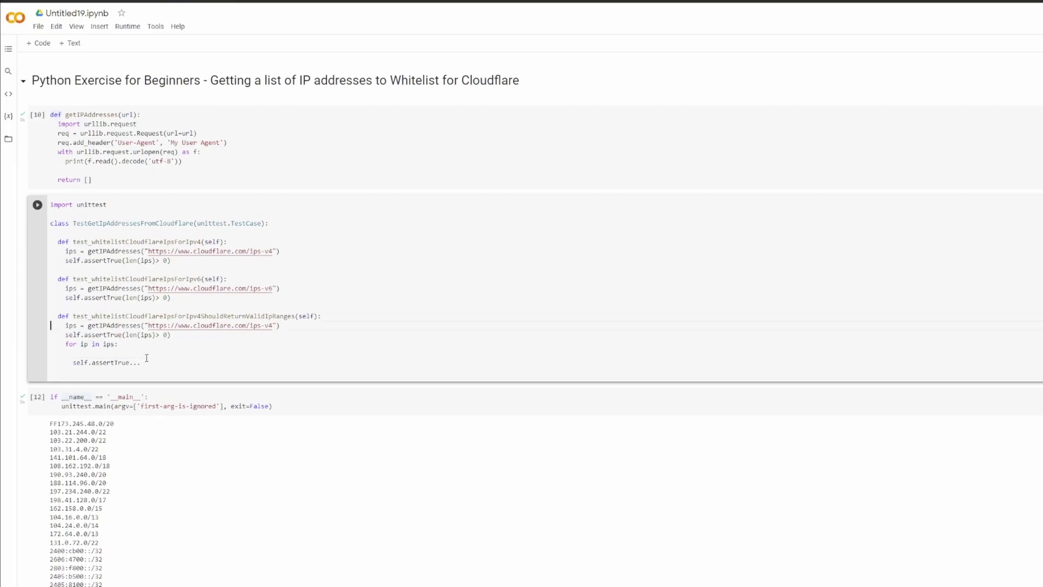
key("Up")
key("Up")
key("Up")
type("impre")
key("BackSpace")
key("BackSpace")
type("ort re")
key("Escape")
key("Return")
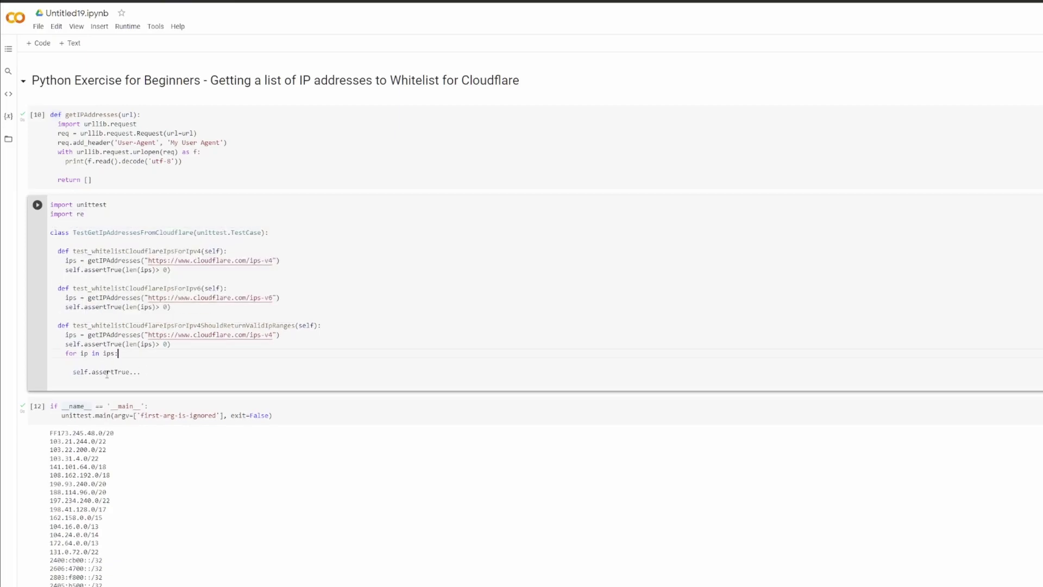
Store "\d+\.\d+\.\d+\.\d+/\d+" as pattern_ipv4_cidr inside the loop.
left_click(107, 372)
type("pattern = ")
type("\"\\d+\\.\\d+\\.\\d+\\.\\d+/\\d+\"")
type("_ipv4_cidr")
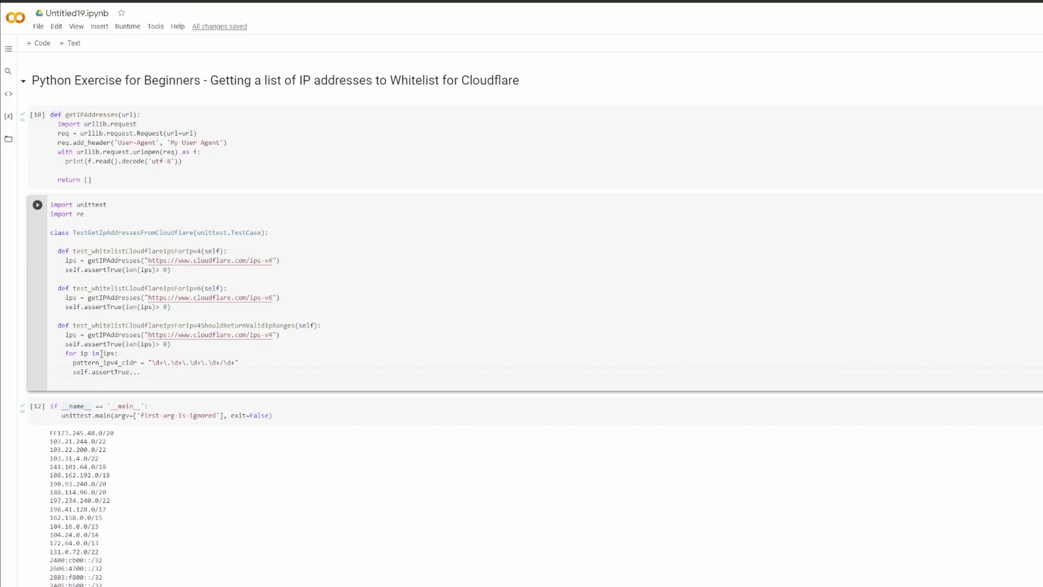
double_click(80, 213)
left_click(246, 363)
key("Return")
type("re.")
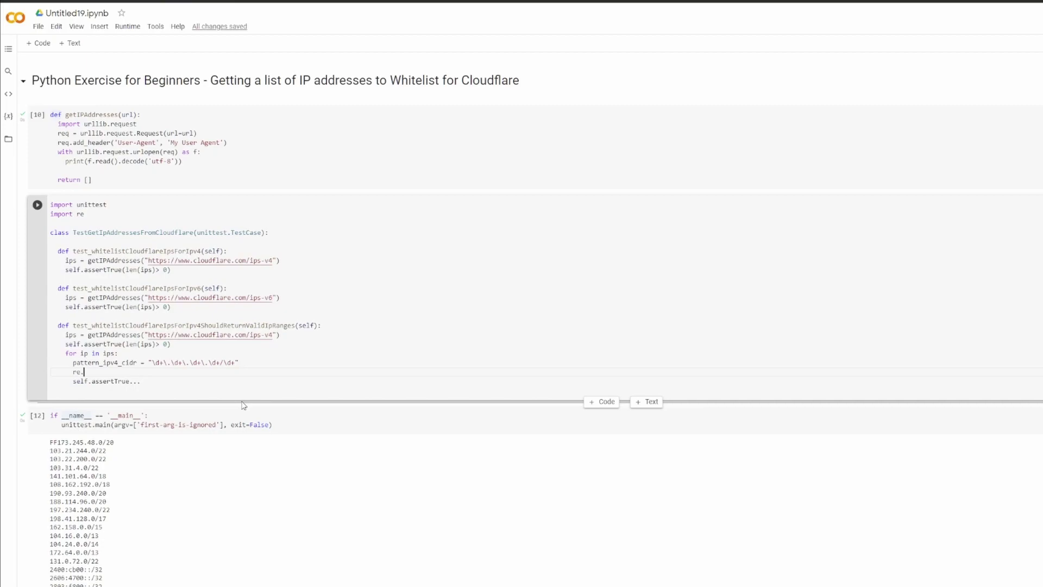
type("full mat")
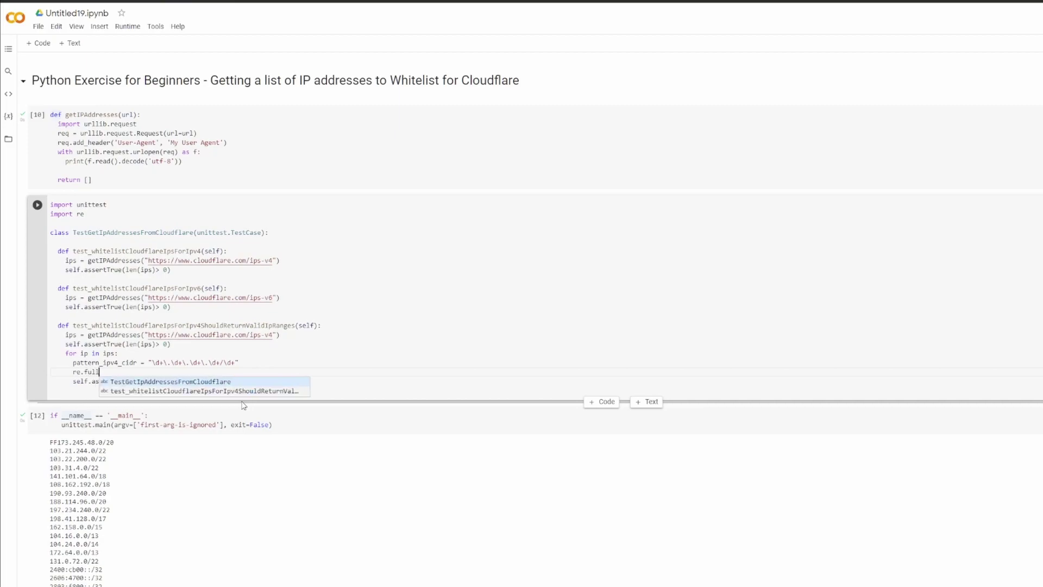
Assign result = re.fullmatch on the CIDR pattern and each ip inside the loop.
key("BackSpace")
key("BackSpace")
key("BackSpace")
type("match(\"")
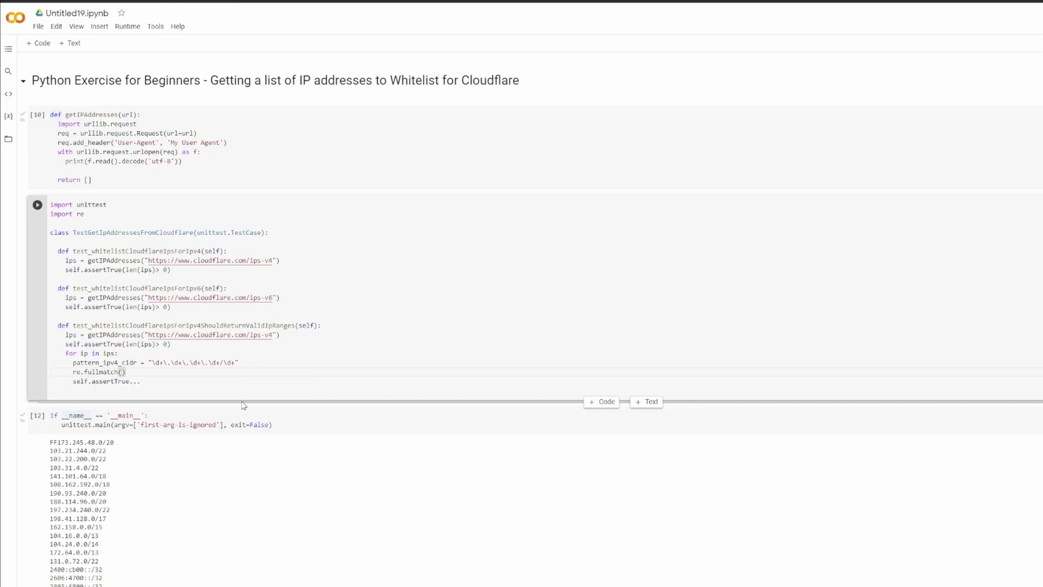
type("\"\\d+\\.\\d+\\.\\d+\\.\\d+/\\d+\"")
type(", ")
type("ip")
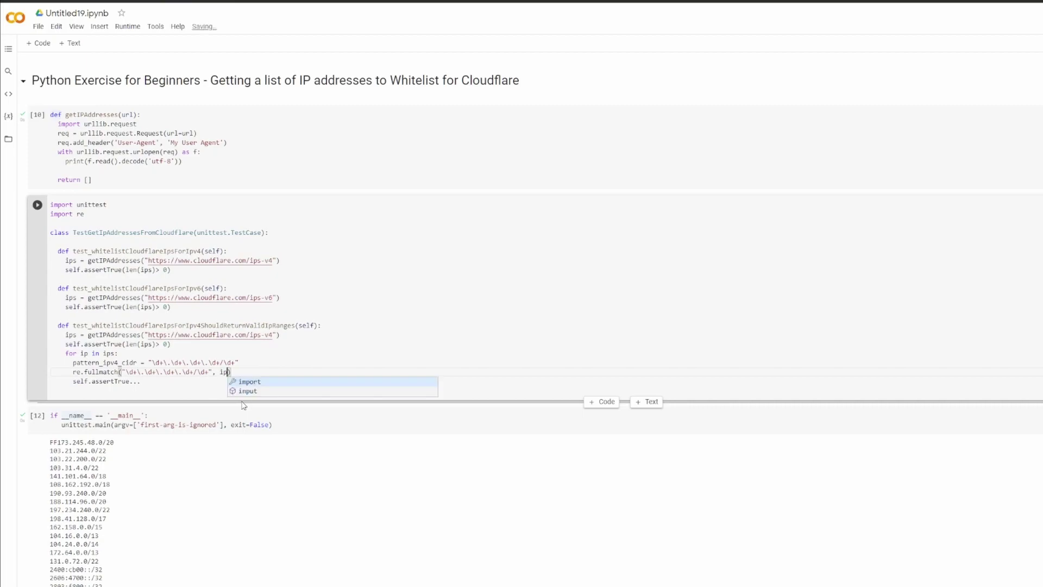
key("Right")
key("Right")
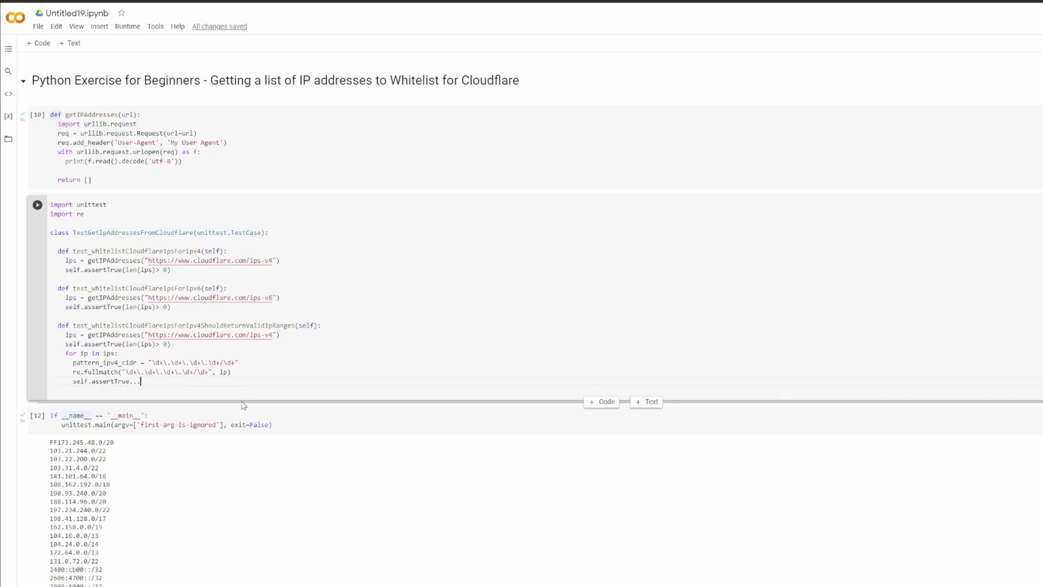
key("Up")
type("result =")
key("ctrl+shift+Left")
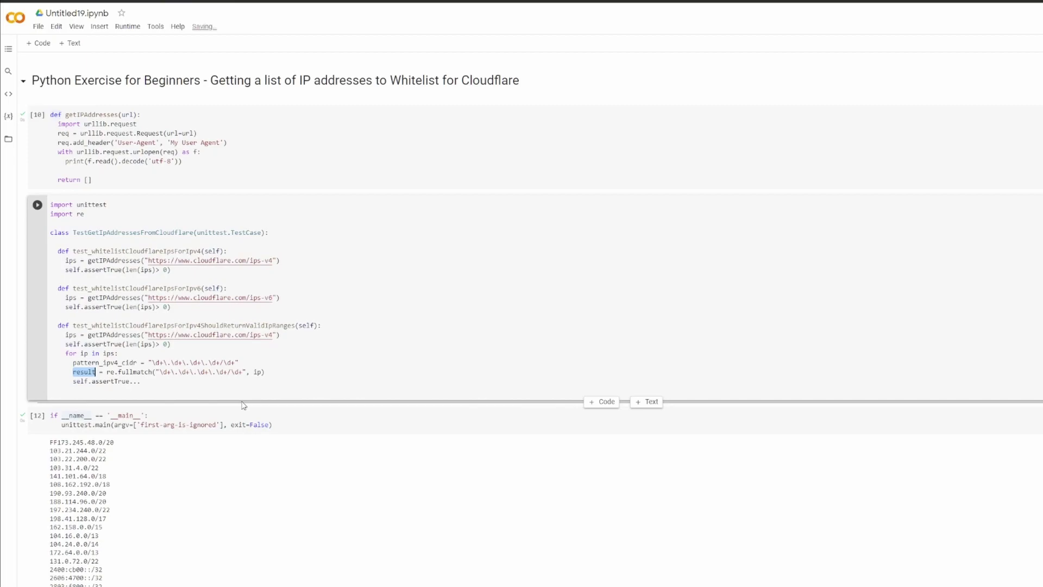
Start reworking the placeholder assertTrue line by removing True from it.
key("Down")
key("ctrl+Right")
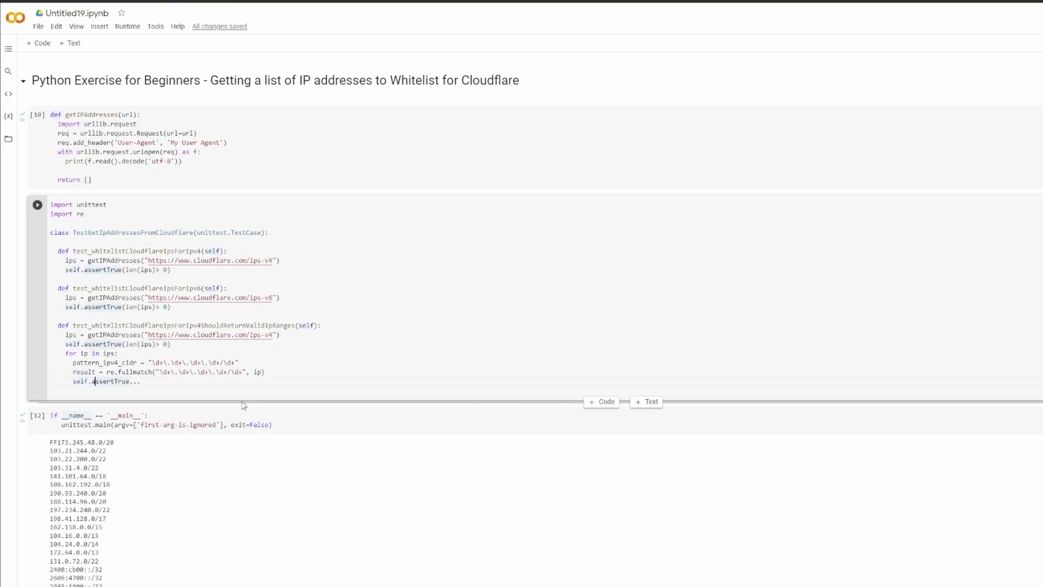
key("ctrl+Right")
key("ctrl+Right")
key("BackSpace")
key("BackSpace")
Change the loop's assertion to self.assertNotEqual(result, None).
key("BackSpace")
key("BackSpace")
key("BackSpace")
type("NotEqu")
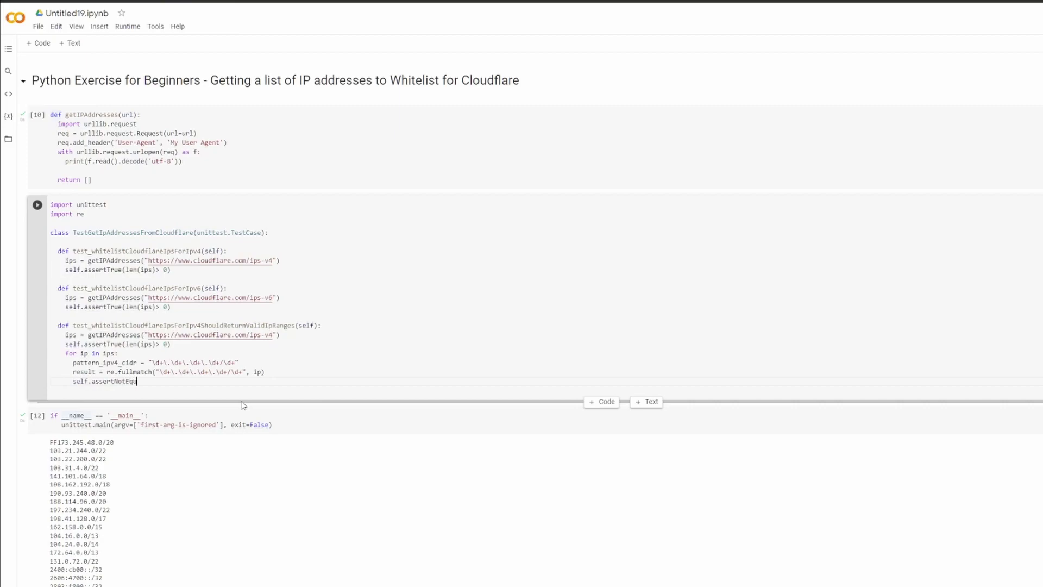
type("al(result, ")
type("None")
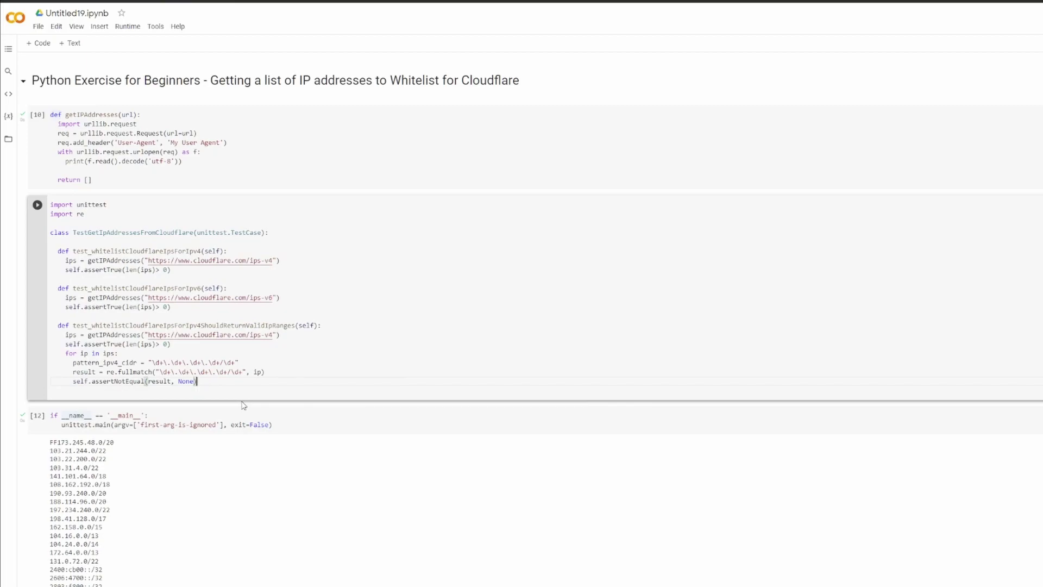
key("Tab")
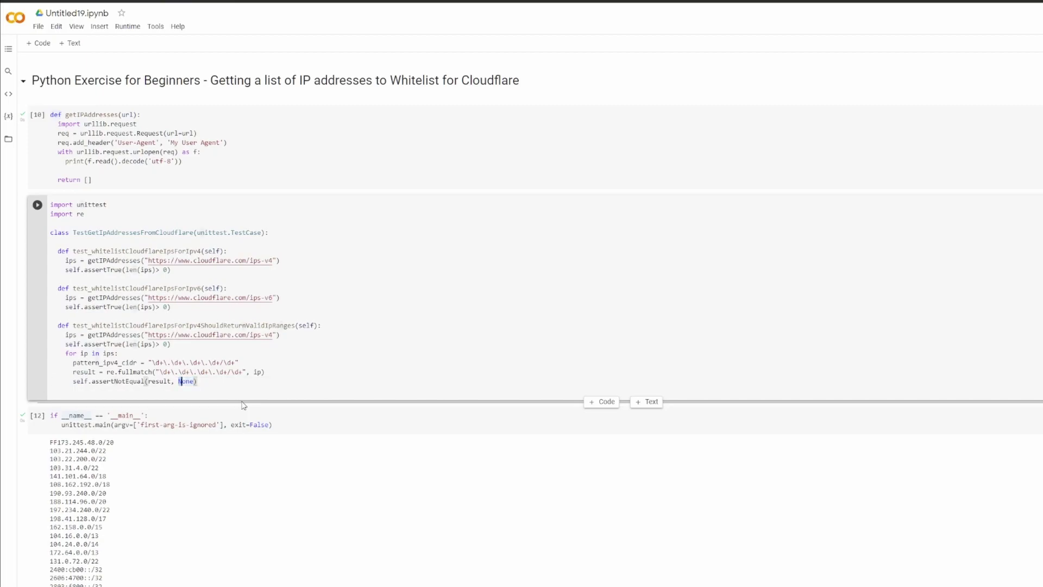
key("shift+Left")
key("Left")
key("Left")
key("Left")
key("Home")
key("shift+Right")
key("shift+Right")
key("shift+Right")
key("shift+Right")
key("shift+Right")
key("shift+Right")
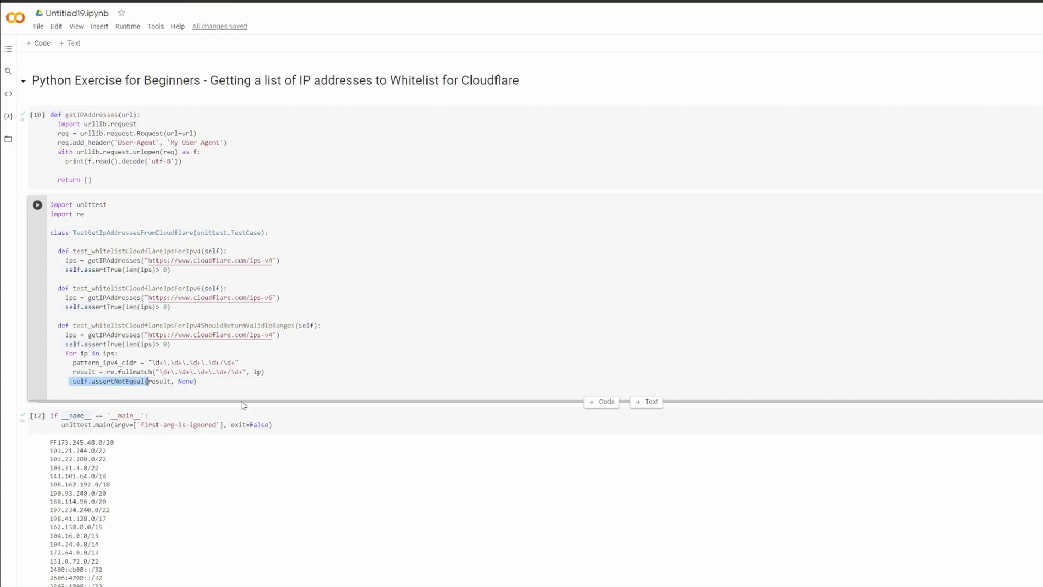
key("shift+End")
key("Home")
key("shift+Right")
key("shift+Right")
key("shift+Right")
key("shift+Right")
key("shift+Right")
key("shift+Right")
Rerun all cells and check the FAILED (failures=3) output.
key("Escape")
key("Down")
key("Home")
key("Up")
key("Up")
key("Up")
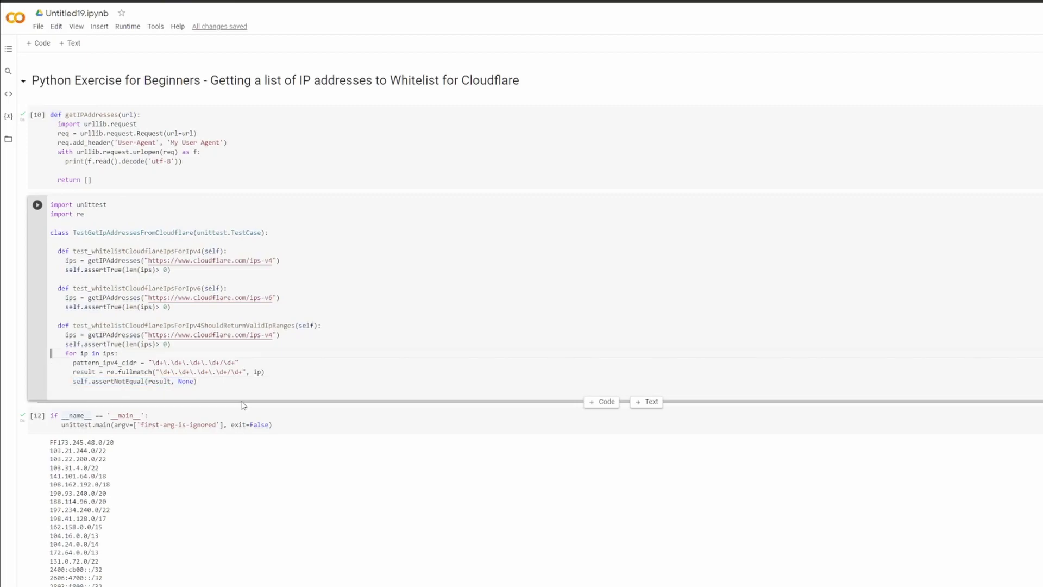
key("ctrl+m")
key("p")
key("Down")
key("Down")
key("Down")
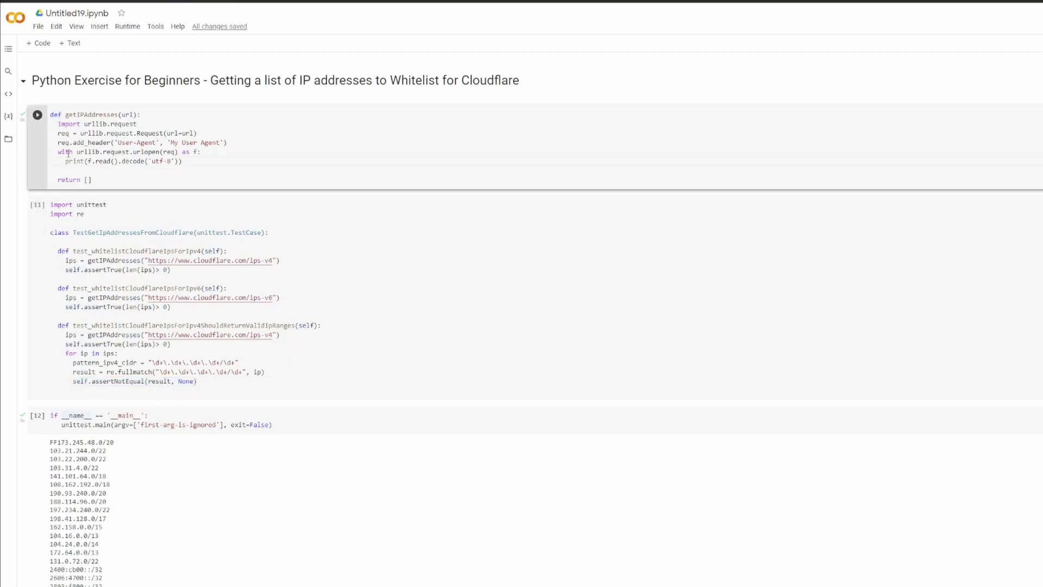
scroll(326, 326, "down", 10)
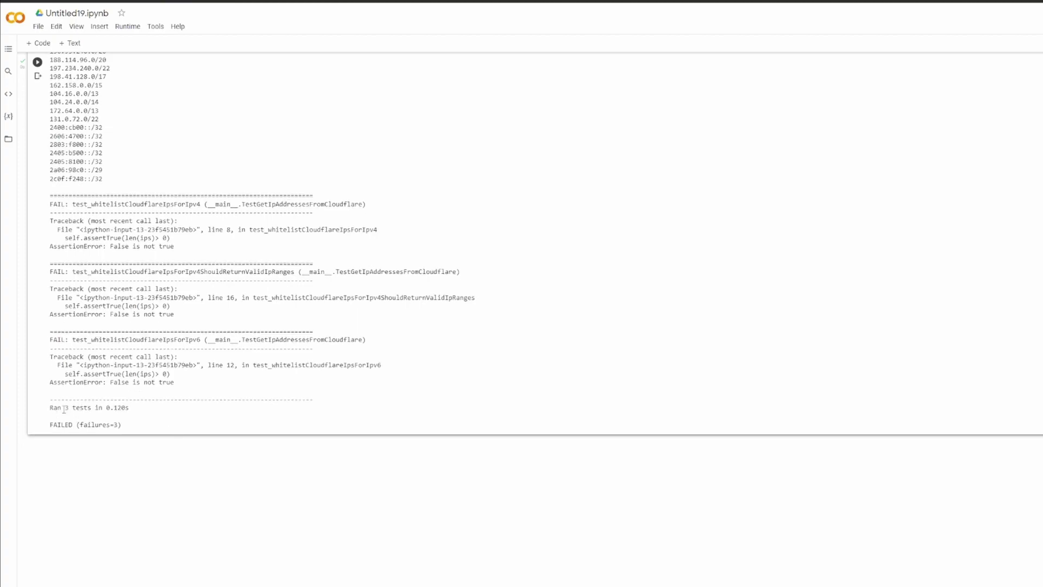
double_click(82, 426)
scroll(122, 327, "up", 10)
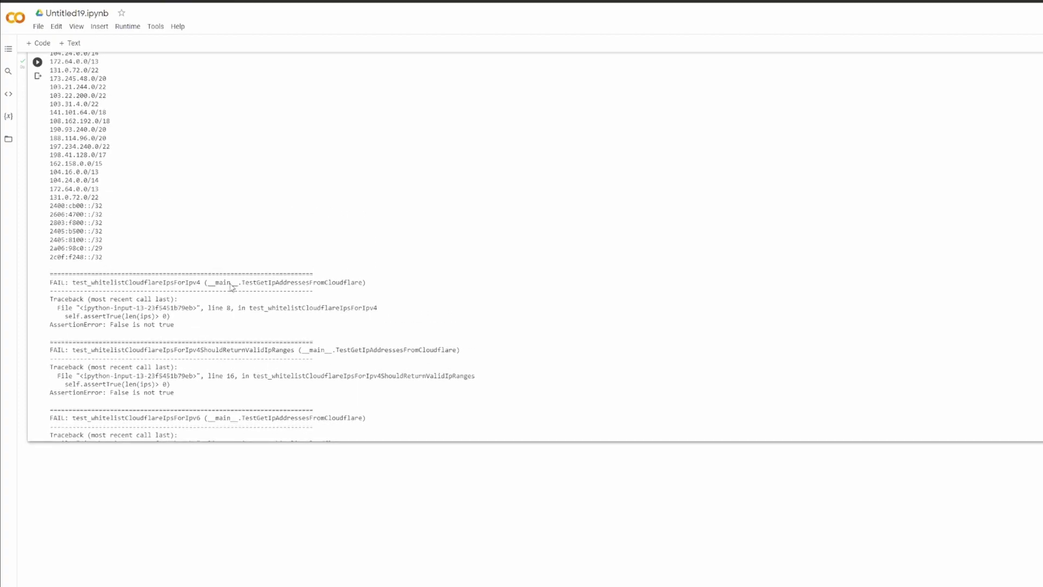
key("ctrl+s")
key("ctrl+m")
key("p")
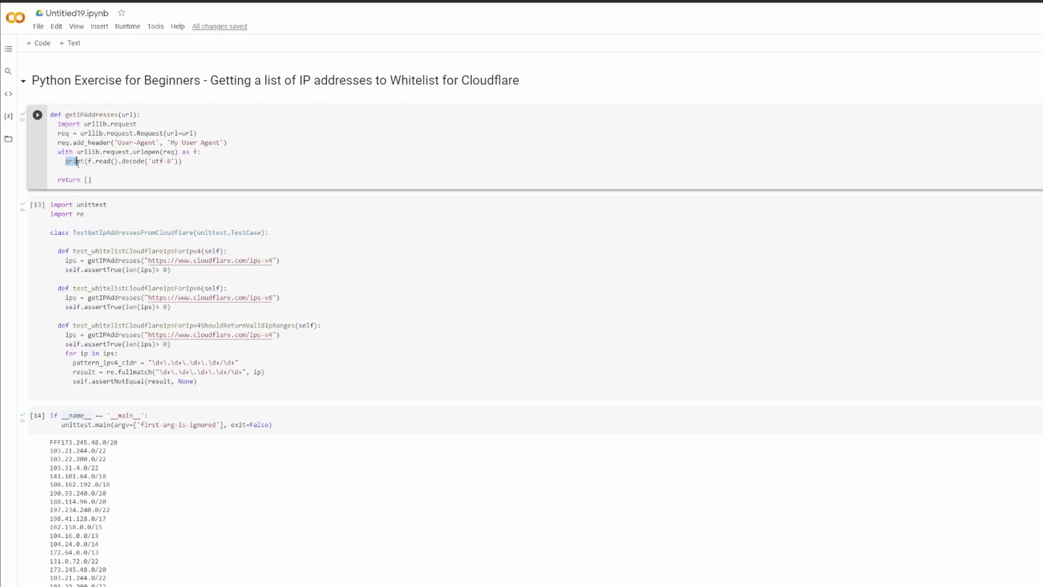
Append .split("\n") to the decoded response in print, then rerun function and test cells.
double_click(122, 160)
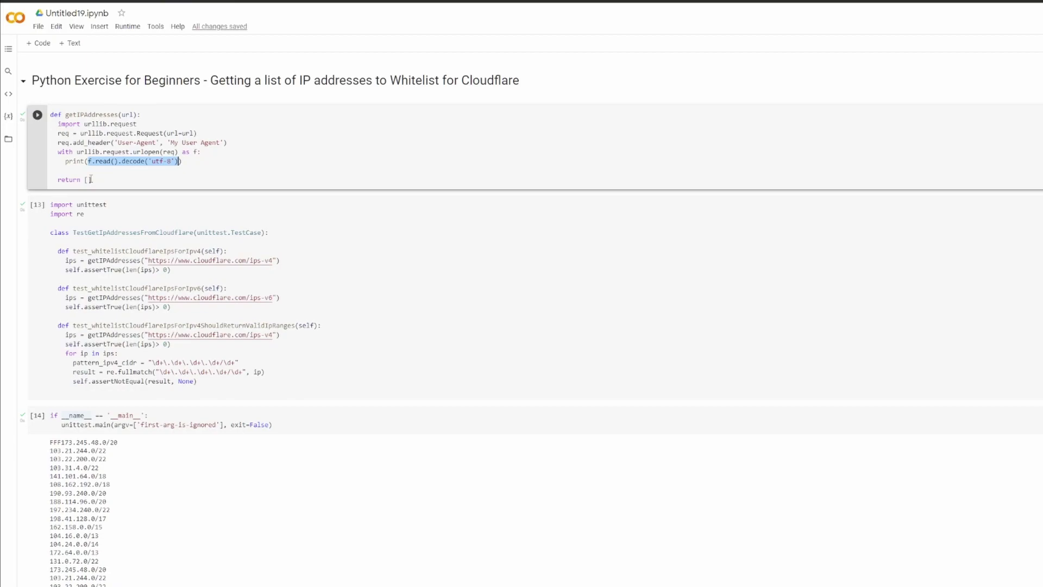
key("Right")
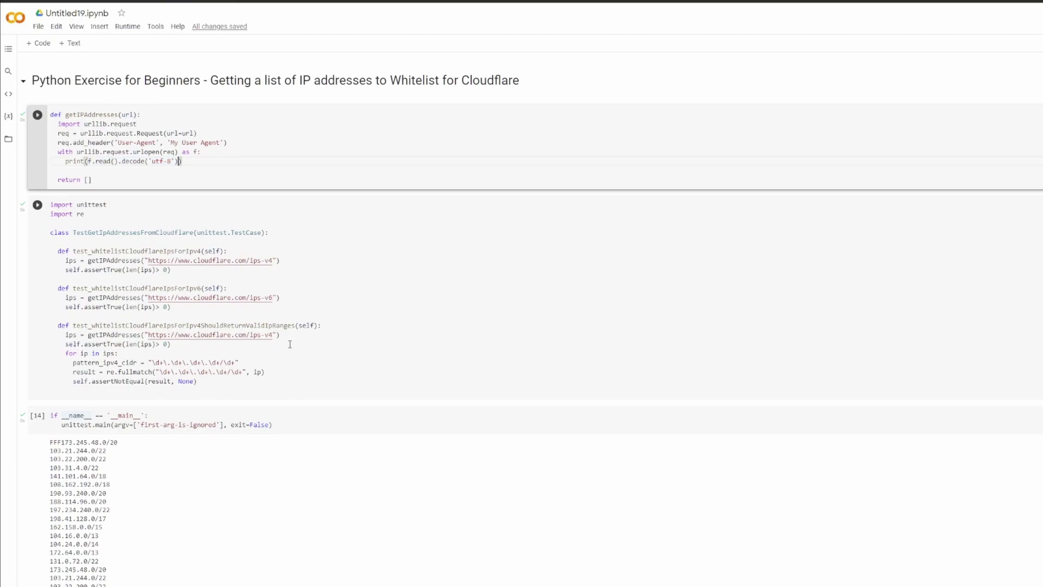
type(".")
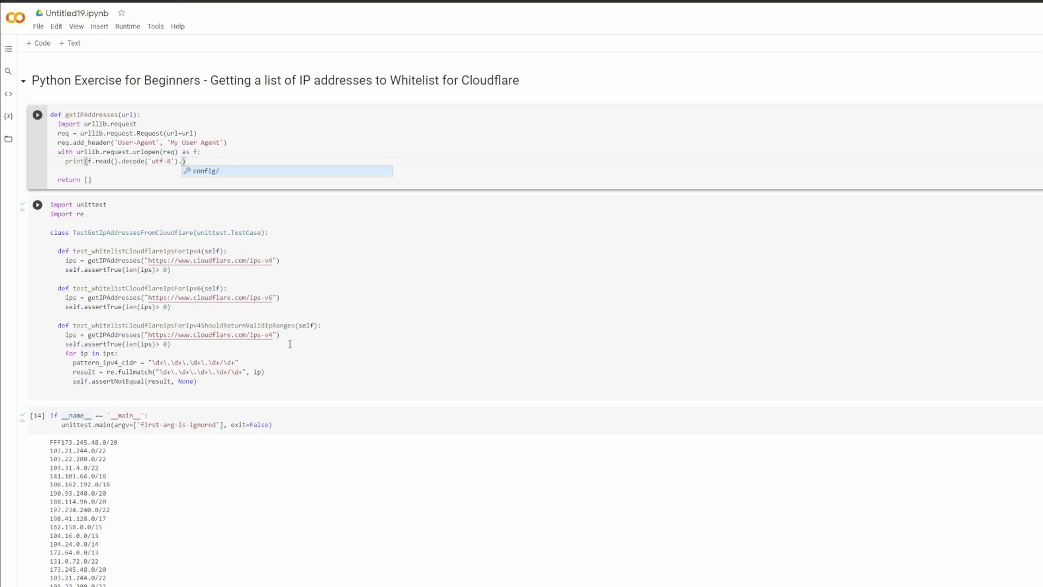
key("Escape")
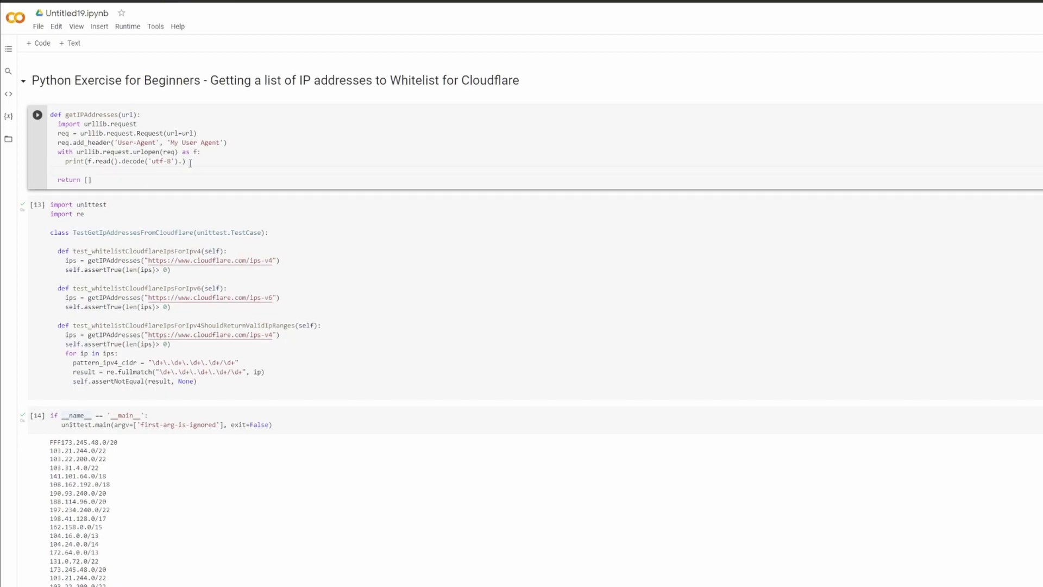
left_click(186, 160)
key("BackSpace")
type(".")
key("ctrl+s")
left_click(183, 161)
type("split(\"\\n\"")
type(")")
key("shift+Return")
key("shift+Return")
key("shift+Return")
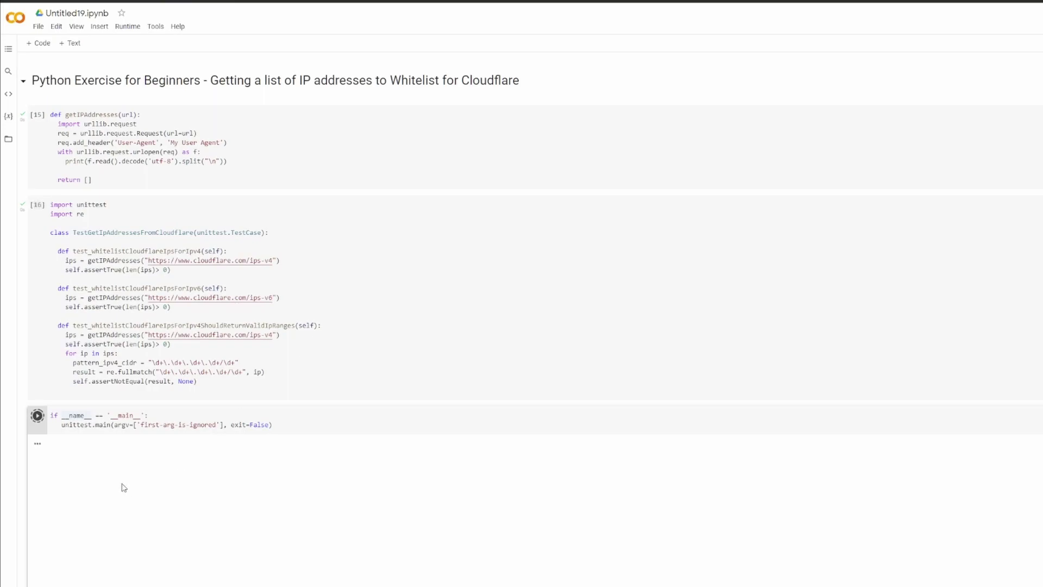
scroll(91, 496, "down", 3)
scroll(65, 481, "down", 2)
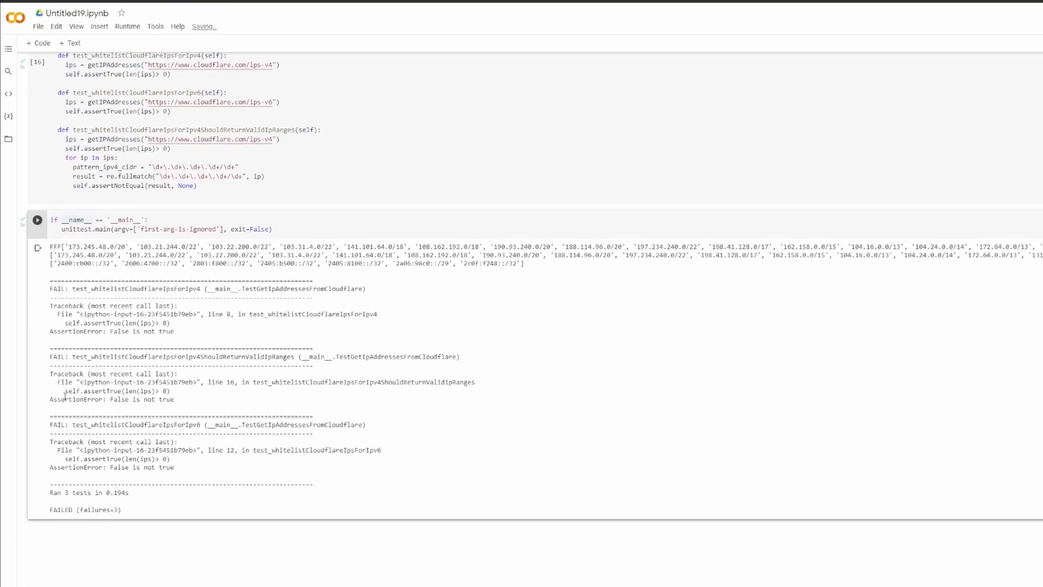
Review the printed IPv4 and IPv6 address lists, then go back to the getIPAddresses code.
left_click_drag(50, 254, 551, 270)
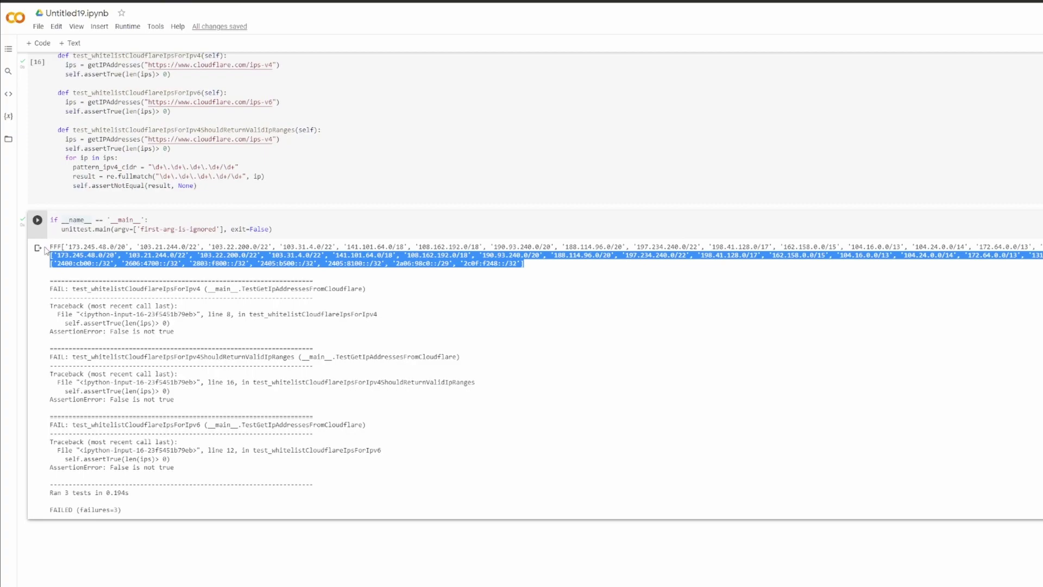
left_click_drag(48, 247, 61, 248)
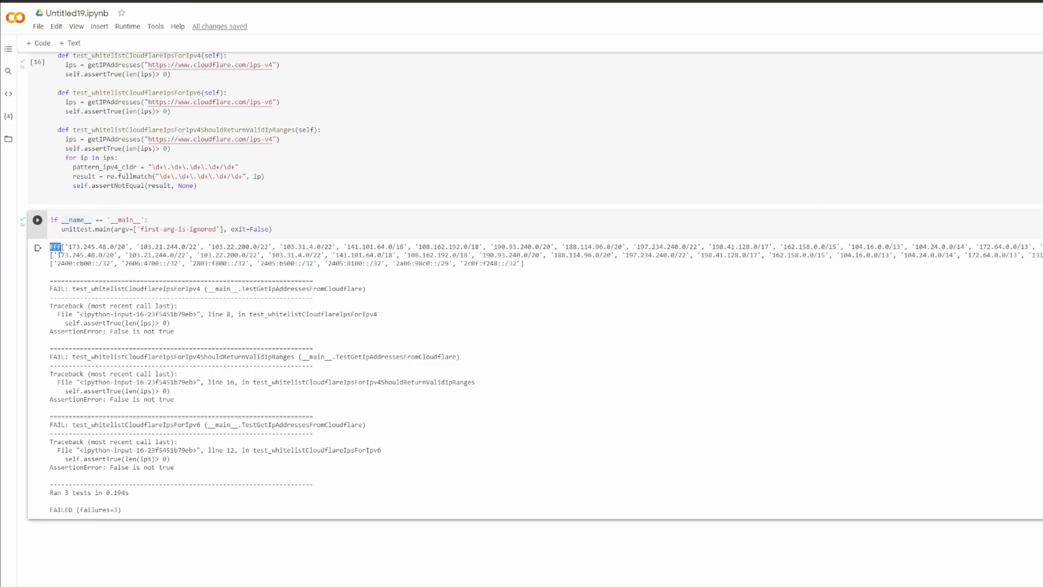
left_click(51, 315)
left_click_drag(49, 247, 350, 256)
left_click_drag(613, 266, 64, 247)
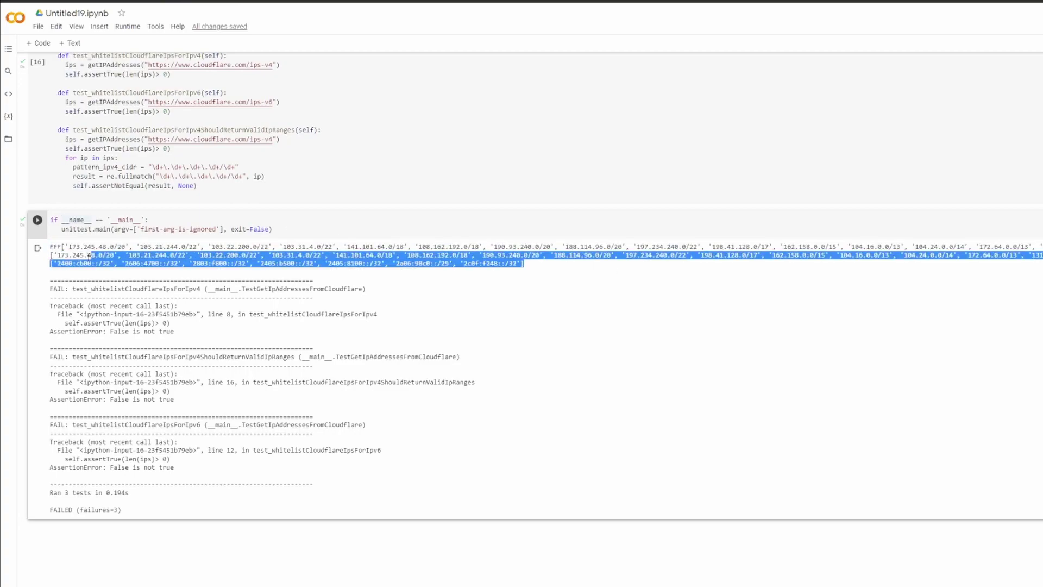
scroll(64, 246, "up", 5)
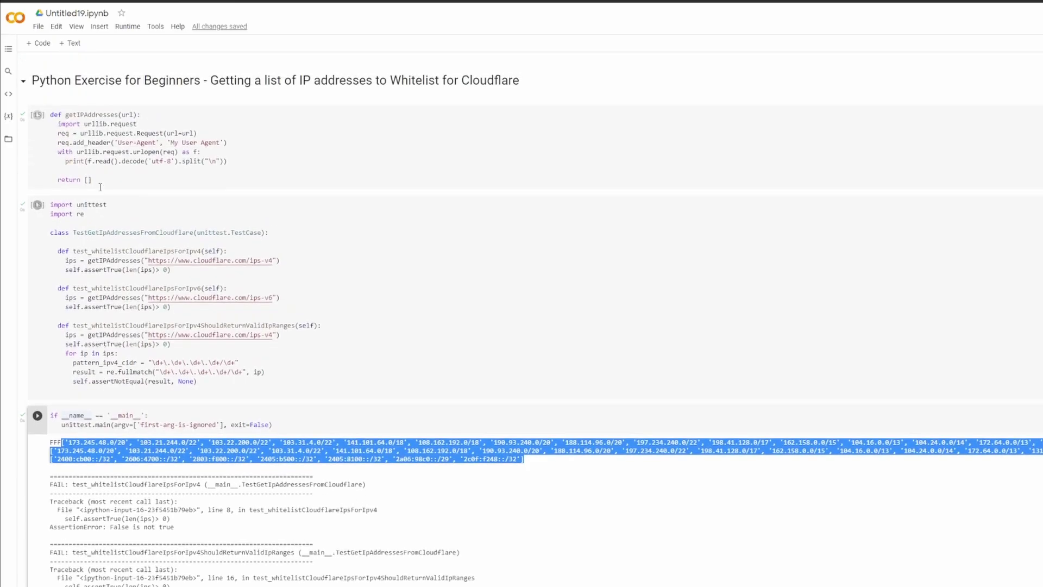
left_click(62, 160)
scroll(237, 326, "down", 5)
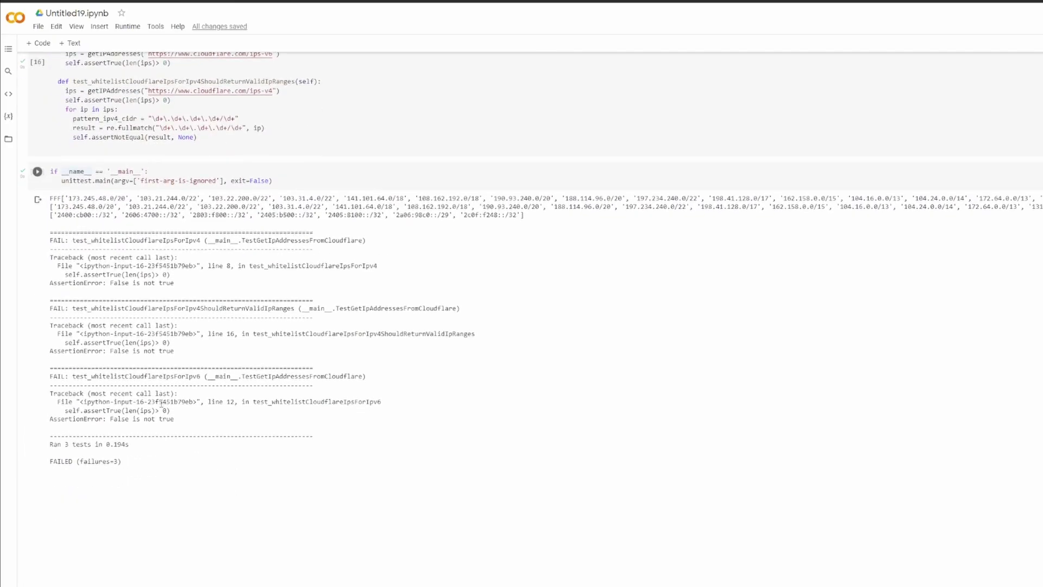
scroll(236, 325, "down", 3)
scroll(236, 326, "up", 8)
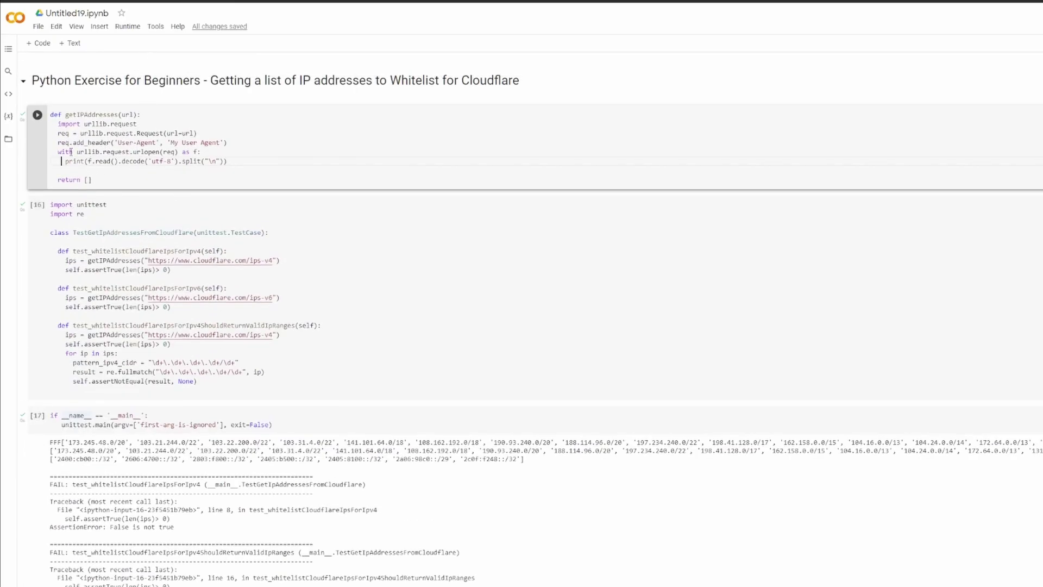
left_click(51, 152)
Add result = [], assign the split response to result, return result, and rerun to OK.
key("Return")
type("result = []")
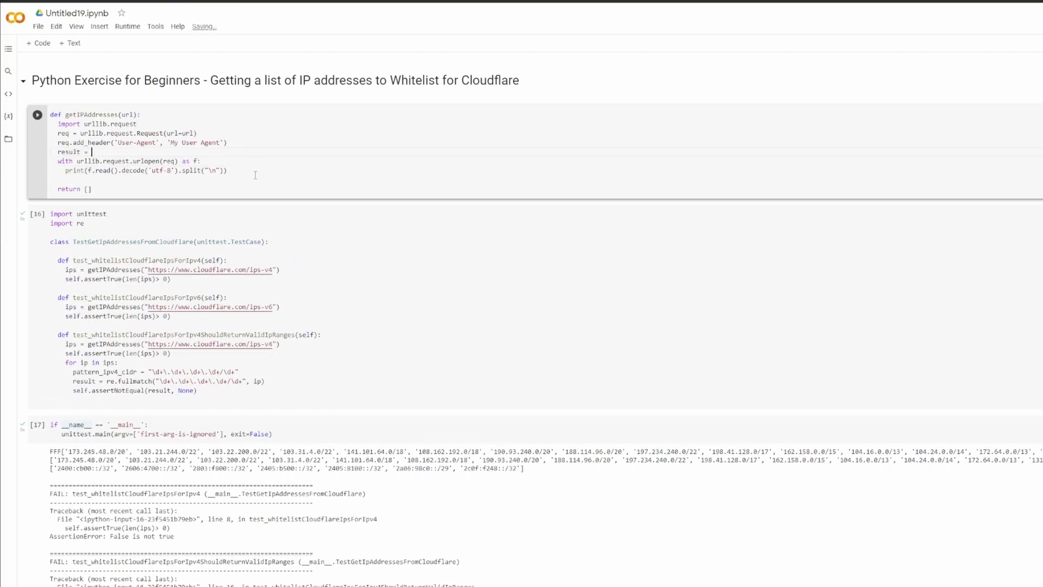
key("Down")
key("ctrl+shift+Right")
type("result =")
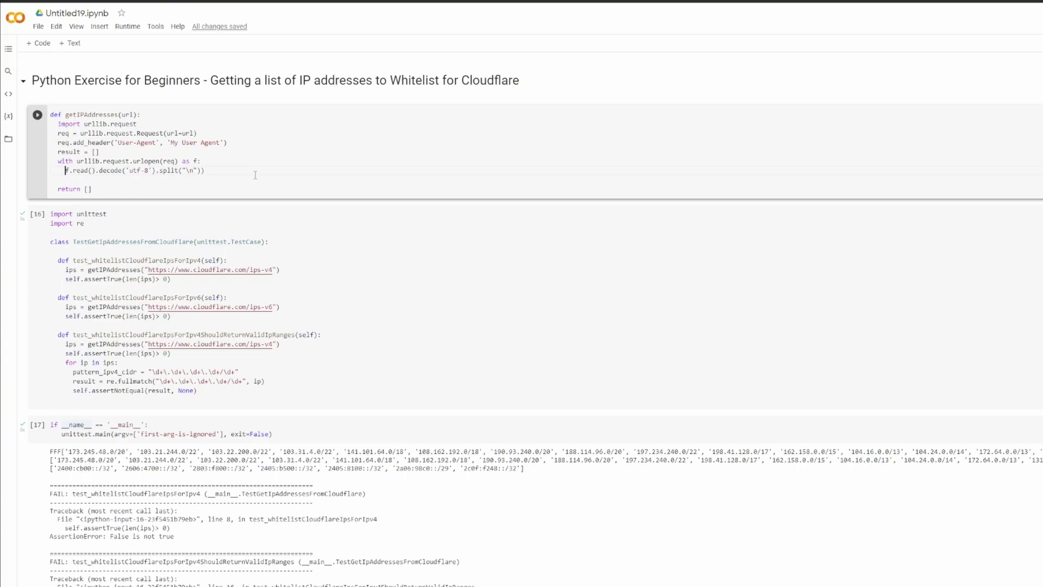
key("End")
key("BackSpace")
key("shift+End")
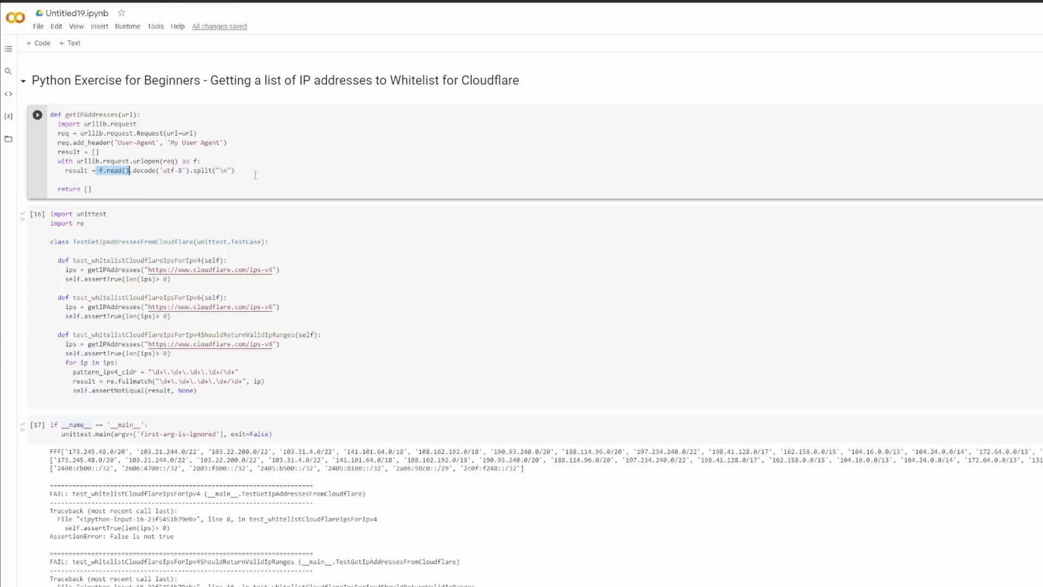
key("Down")
key("BackSpace")
key("BackSpace")
type("result")
key("ctrl+Return")
mouse_move(265, 221)
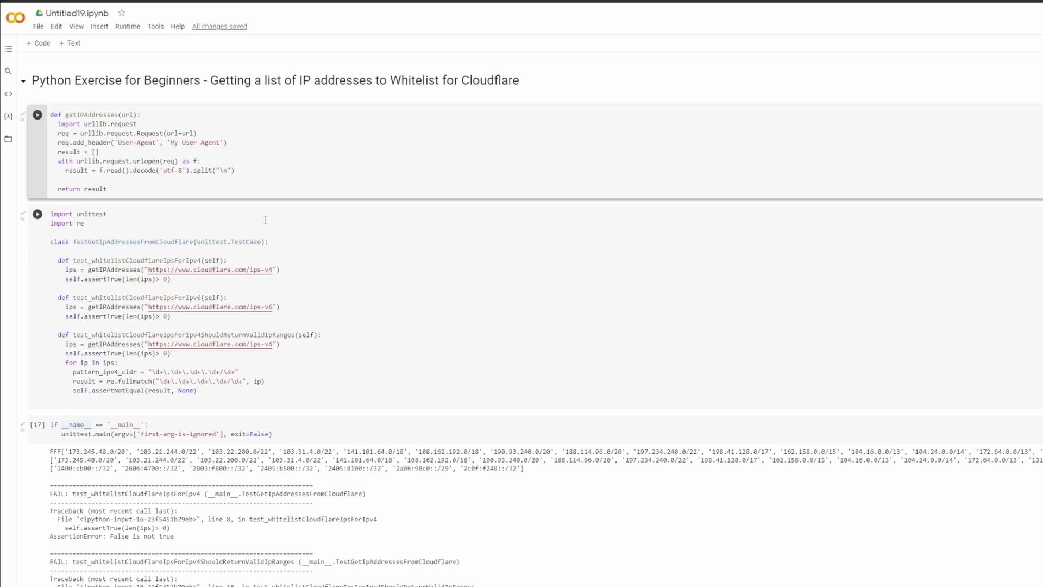
key("ctrl+F9")
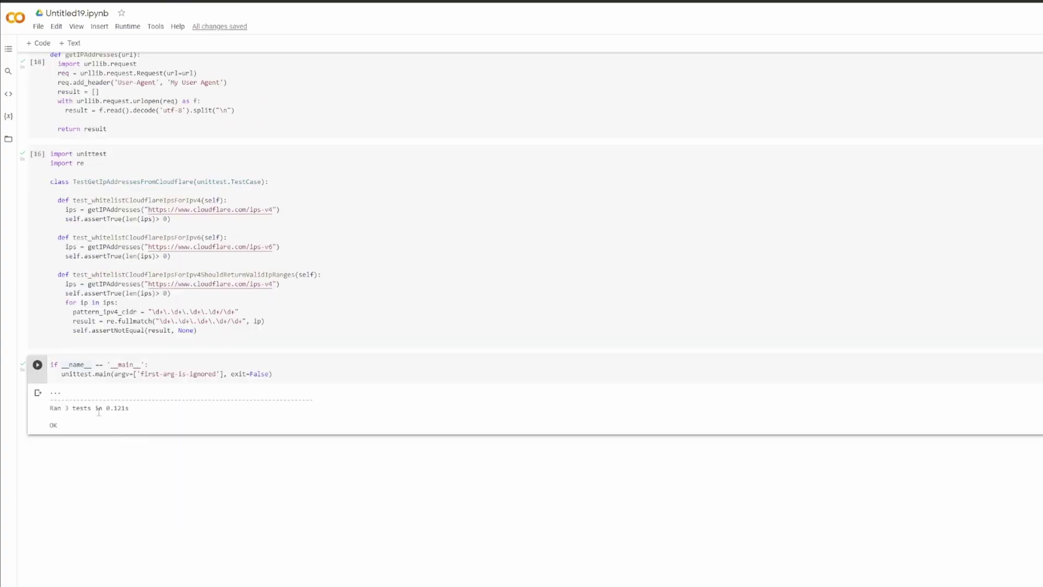
scroll(245, 326, "up", 2)
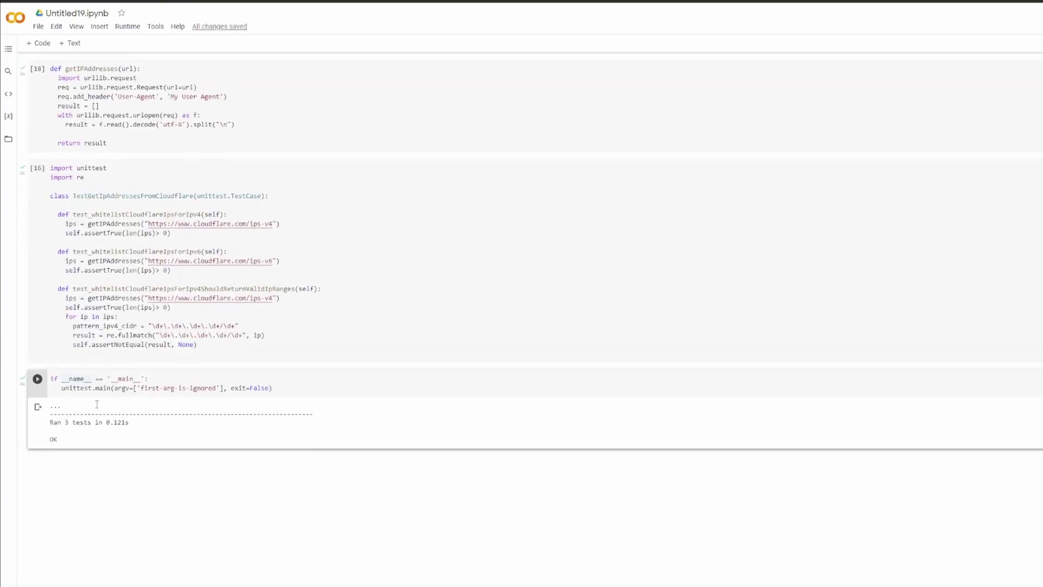
left_click(71, 343)
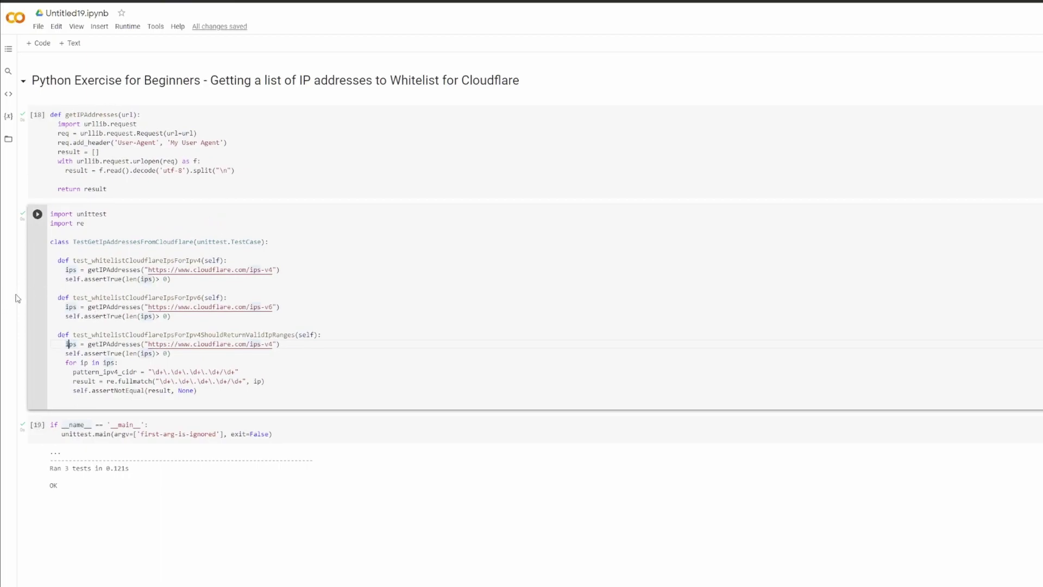
Duplicate the IPv4 valid-range test method below the last method in the class.
key("shift+Up")
key("shift+Up")
key("shift+Up")
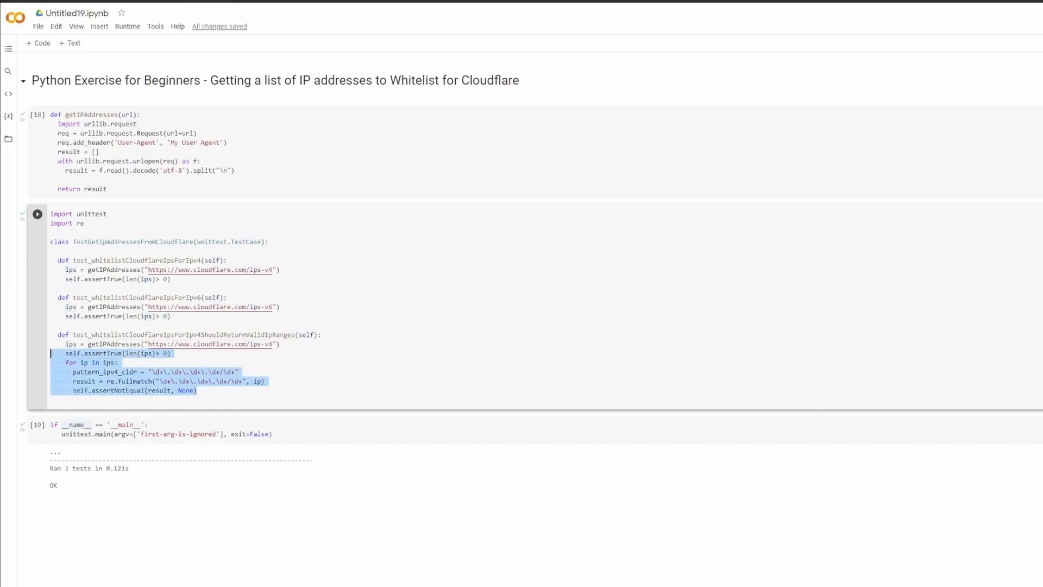
key("ctrl+c")
left_click(218, 391)
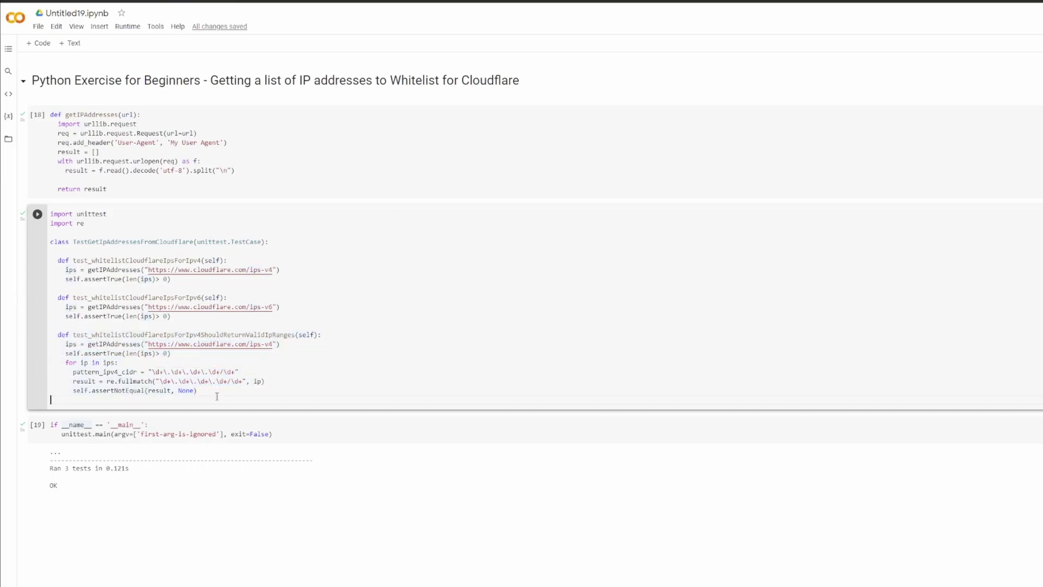
key("Return")
key("ctrl+v")
Rename the copied test to Ipv6 and point its URL at ips-v6.
left_click(201, 408)
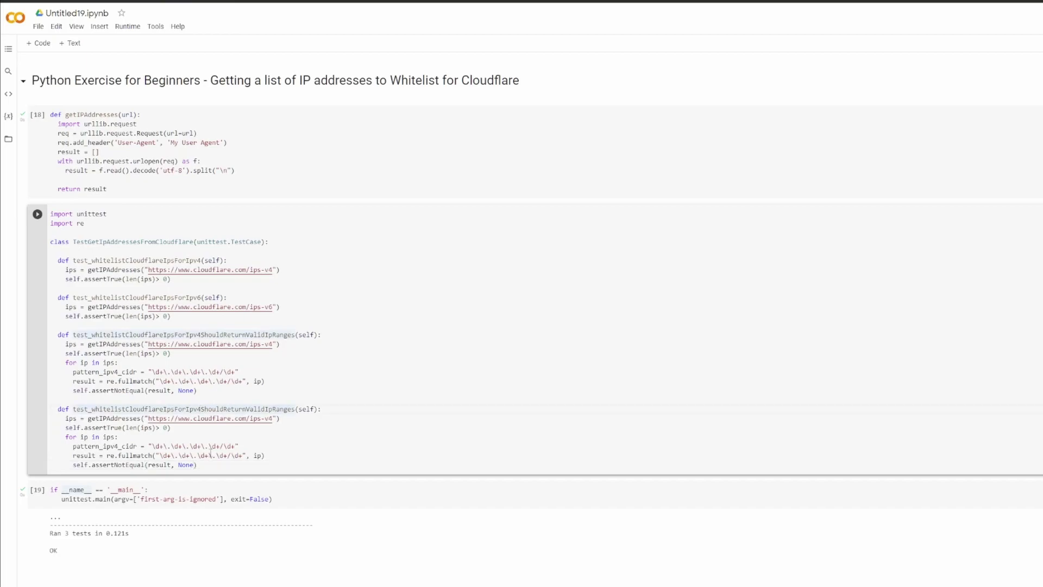
key("BackSpace")
type("6")
left_click(272, 418)
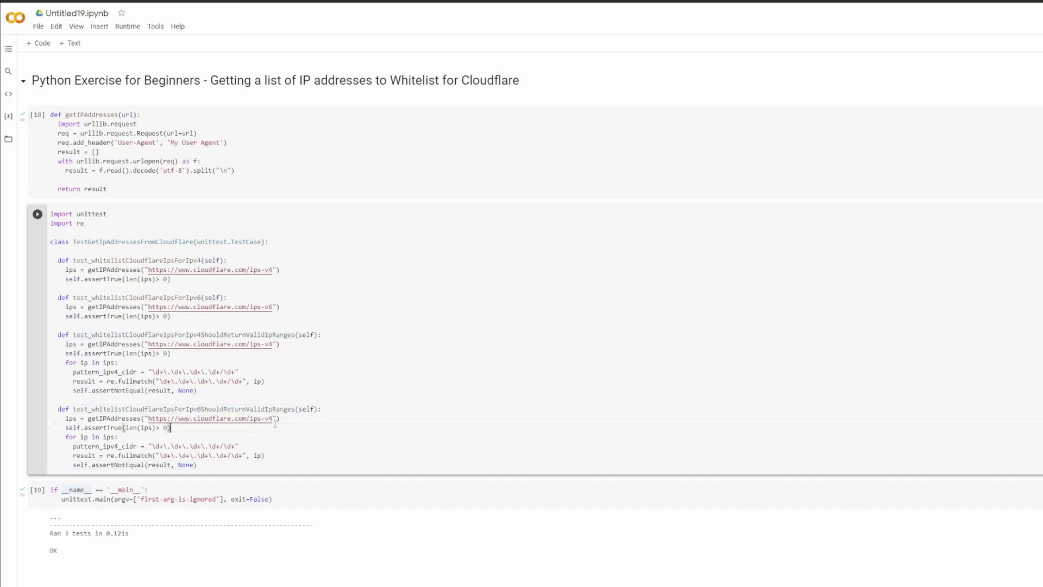
key("BackSpace")
type("6")
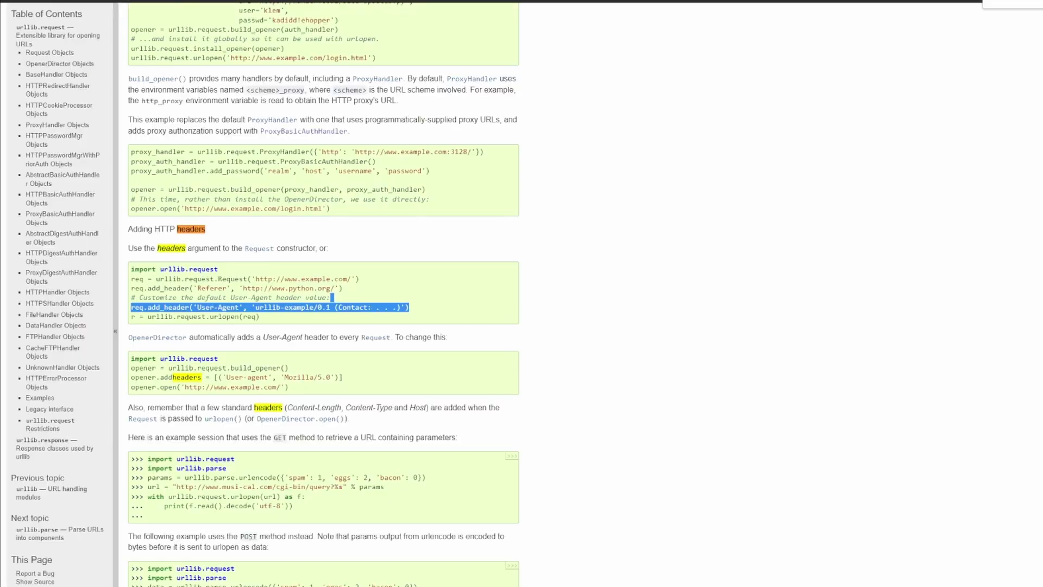
Test 2400:cb00::/32 in Pythex and draft a hex-digit group pattern without the trailing *.
key("alt+Tab")
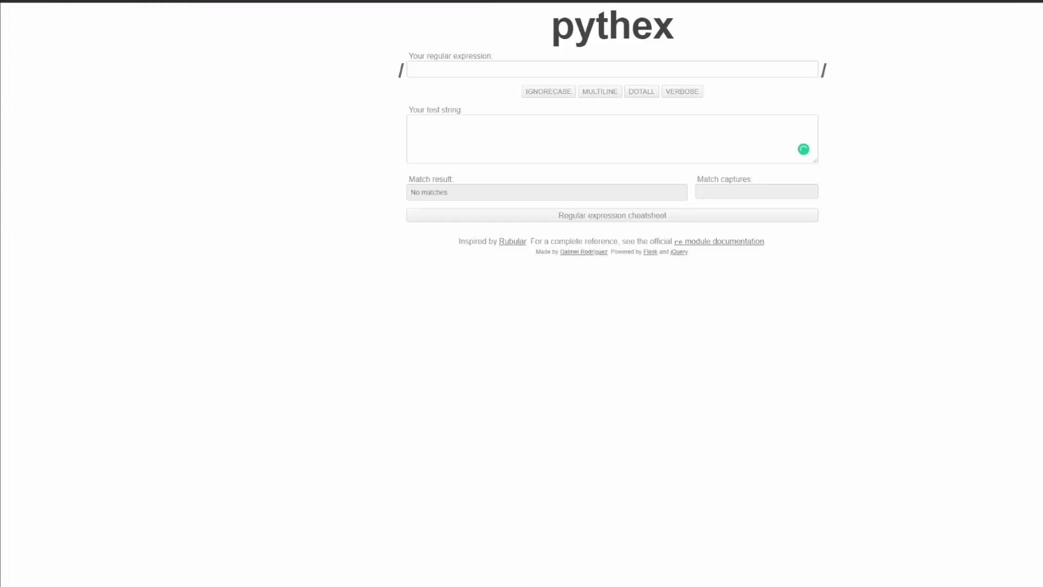
left_click(463, 124)
key("ctrl+v")
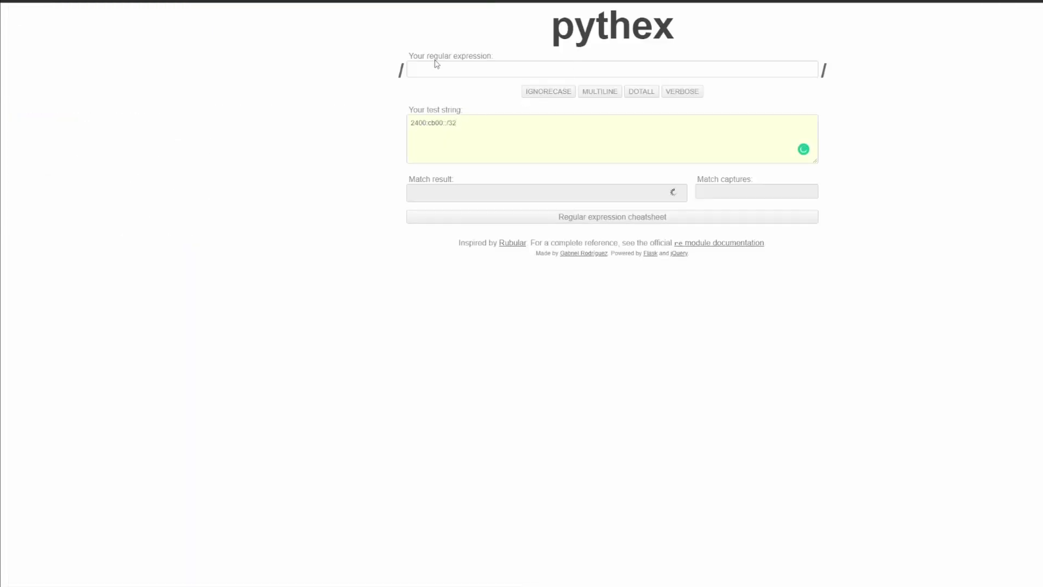
left_click(440, 69)
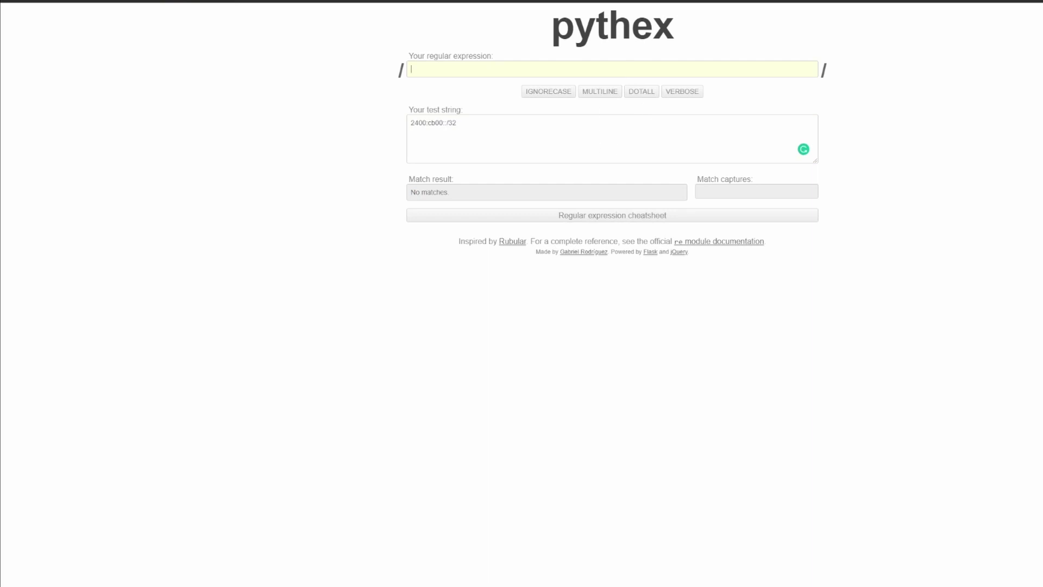
type("\\")
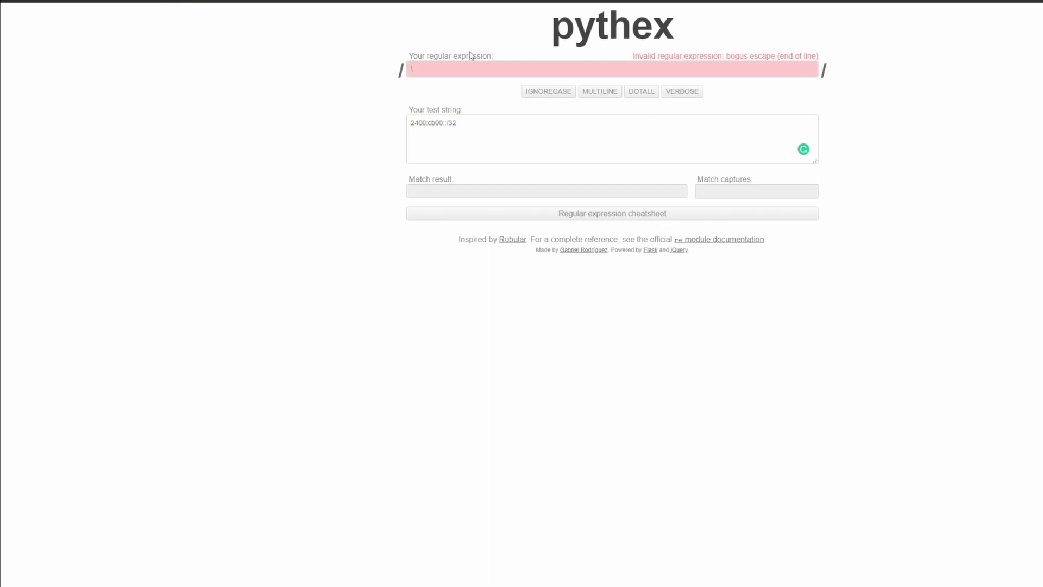
type("d")
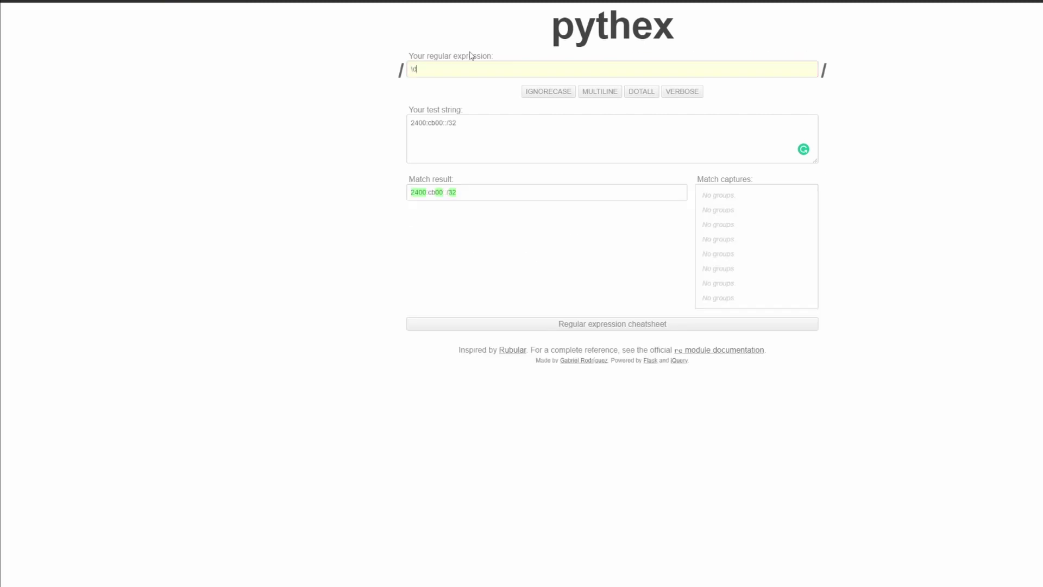
type("{1,4")
type("]")
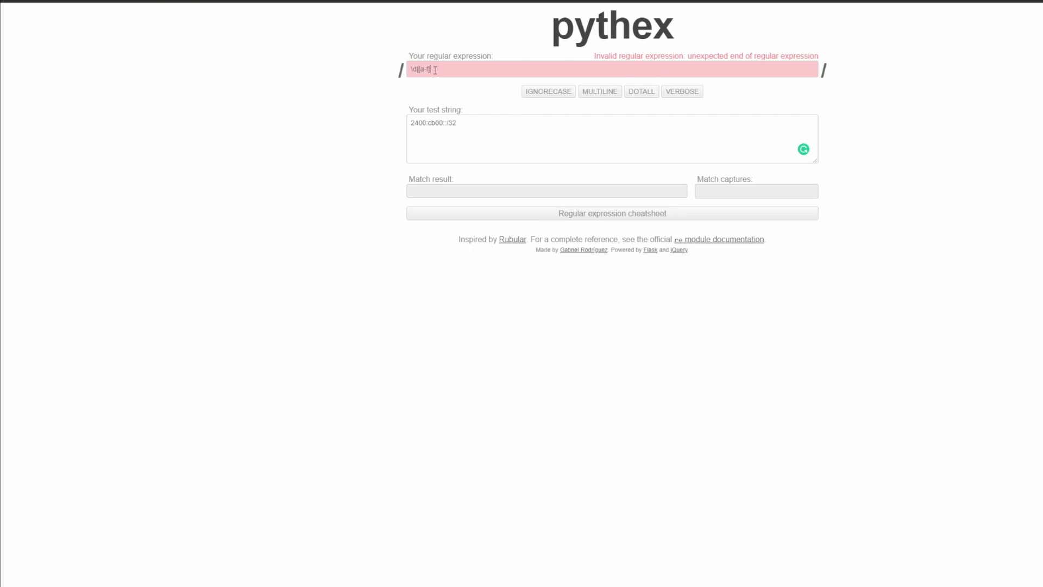
key("shift+Left")
key("shift+Left")
key("shift+Left")
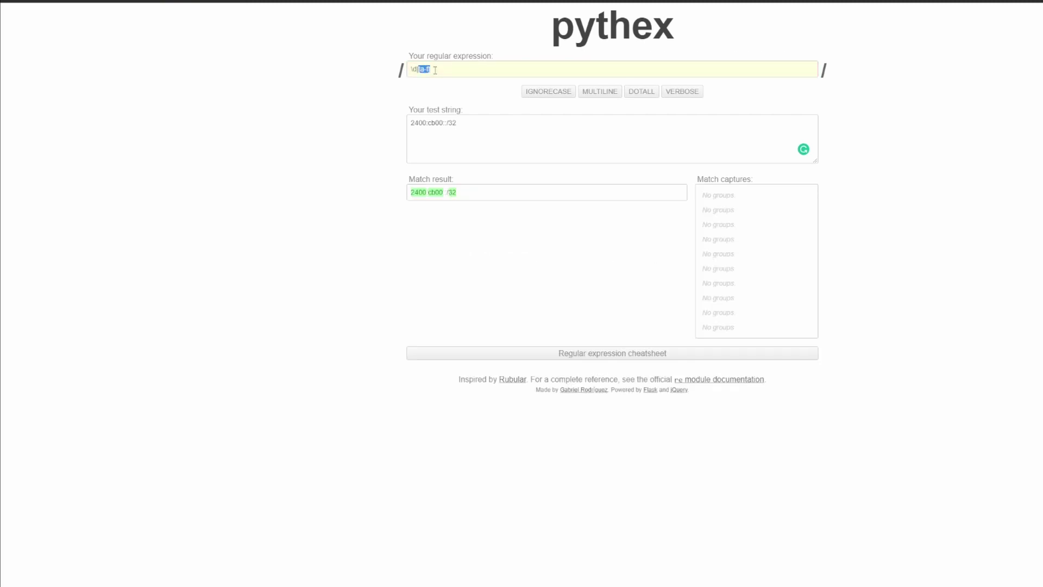
key("Right")
double_click(435, 69)
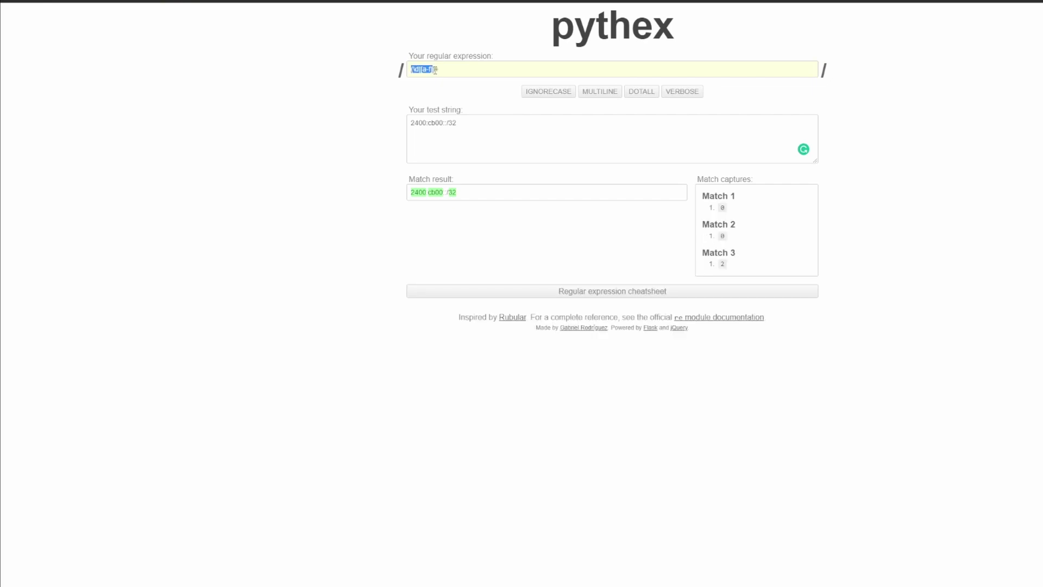
left_click(436, 69)
key("BackSpace")
type("+")
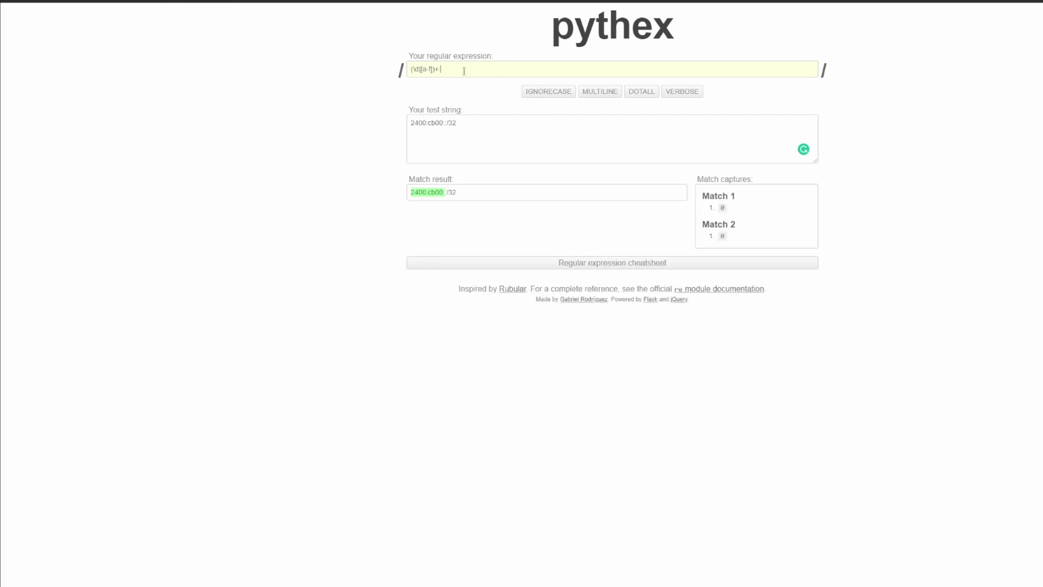
Duplicate the hex-digit group to finish (\d|[a-f])+:(\d|[a-f])+::/\d+ and copy it.
key("shift+Left")
key("shift+Left")
key("shift+Left")
key("shift+Left")
key("shift+Left")
key("shift+Left")
key("shift+Left")
key("shift+Left")
key("shift+Left")
key("ctrl+c")
key("End")
type(":")
key("ctrl+v")
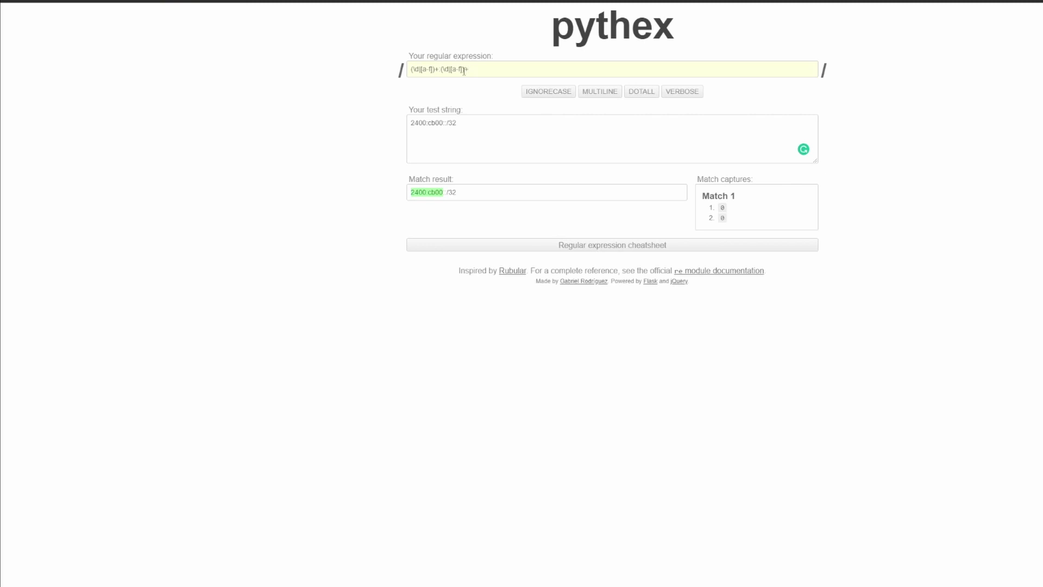
type(":")
type(":/\\d+")
left_click_drag(497, 69, 376, 62)
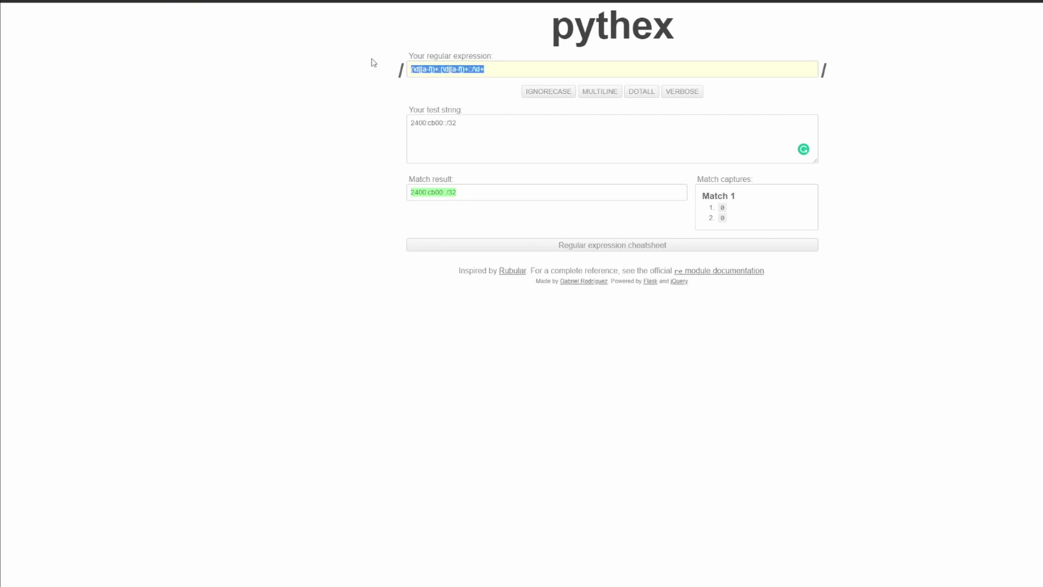
triple_click(500, 69)
Paste the IPv6 CIDR regex over the old pattern string in the IPv6 test.
key("ctrl+Tab")
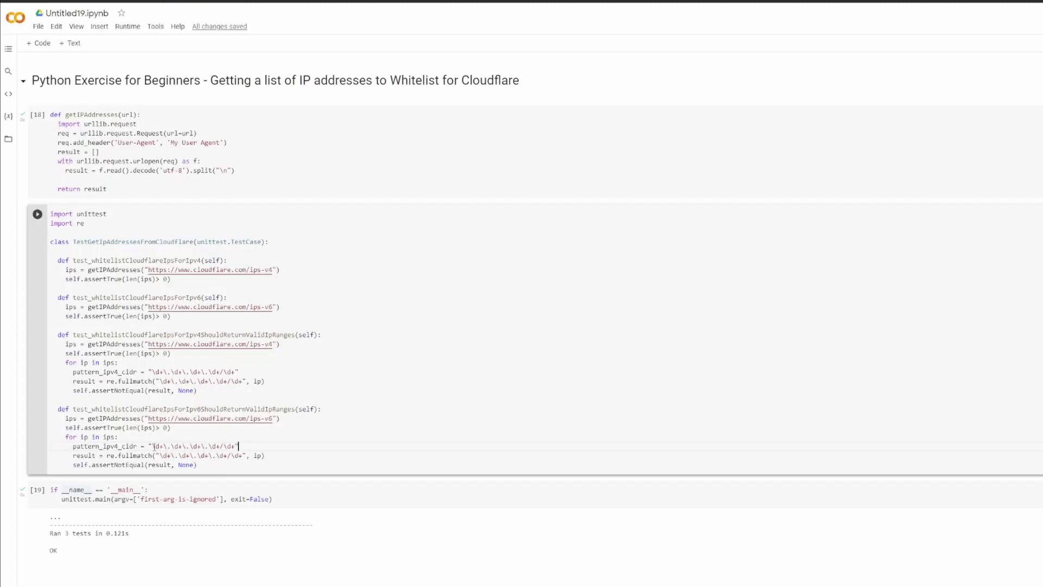
left_click_drag(150, 445, 236, 445)
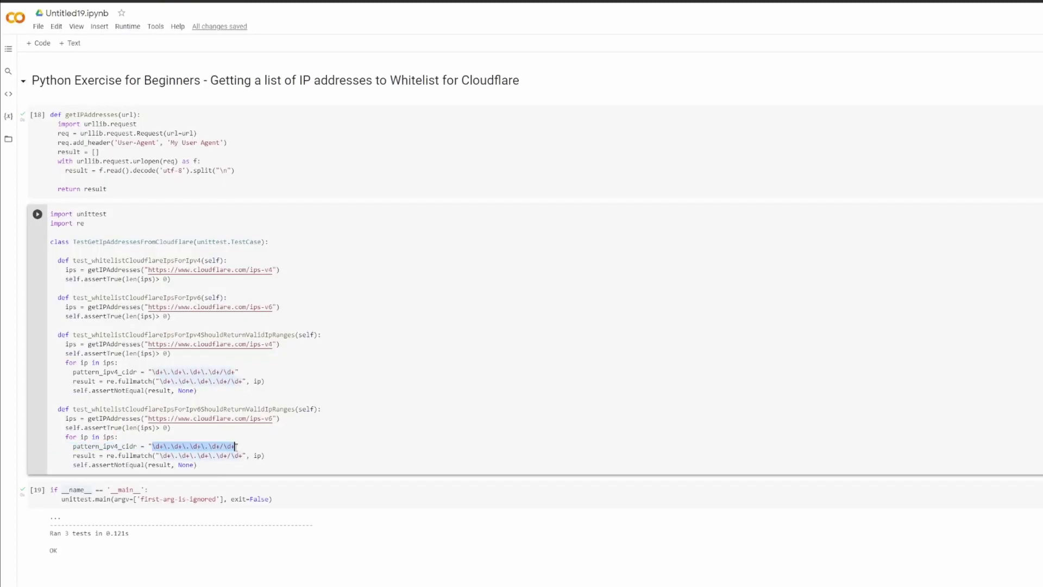
key("ctrl+v")
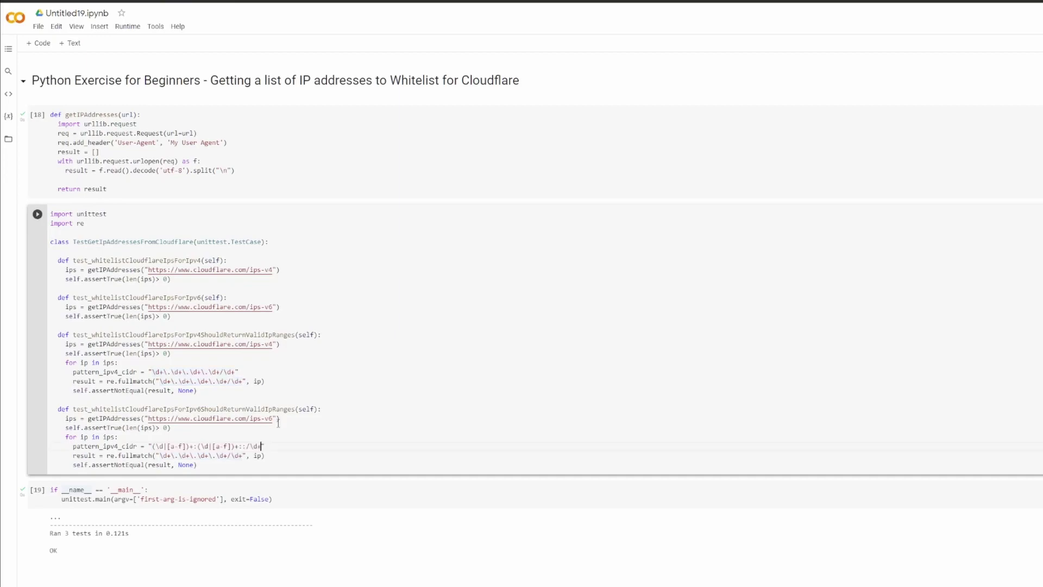
Replace both tests' fullmatch regex literals with the pattern variable, and save the notebook.
left_click(148, 455)
double_click(84, 447)
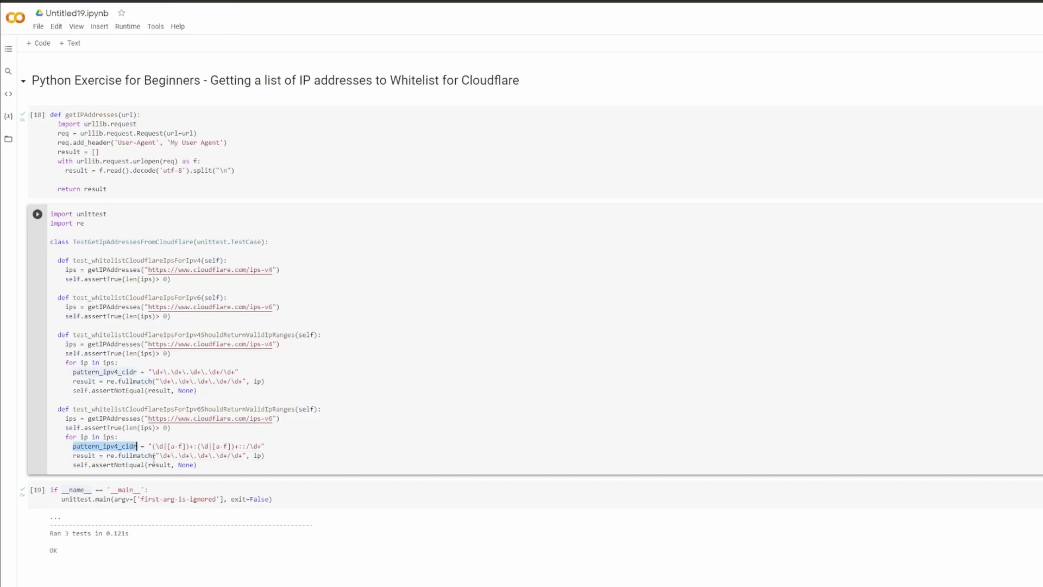
key("ctrl+c")
double_click(195, 454)
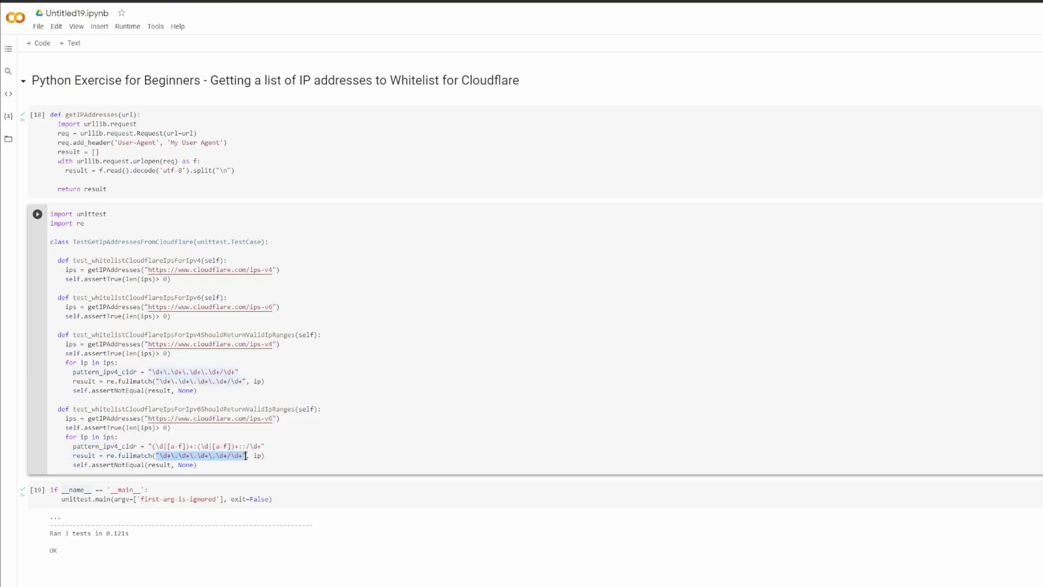
key("ctrl+v")
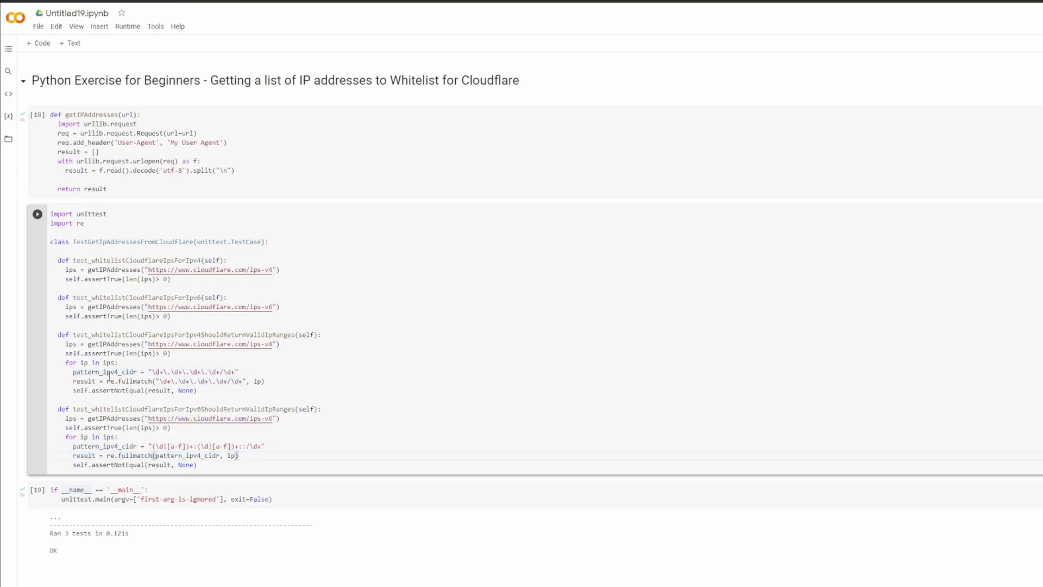
double_click(109, 372)
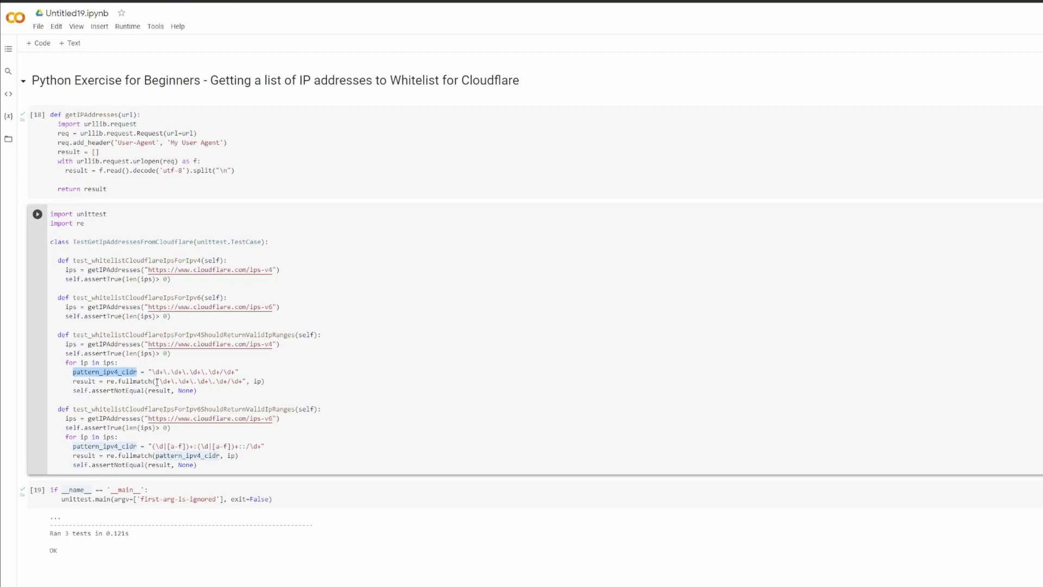
left_click_drag(155, 380, 243, 380)
key("ctrl+v")
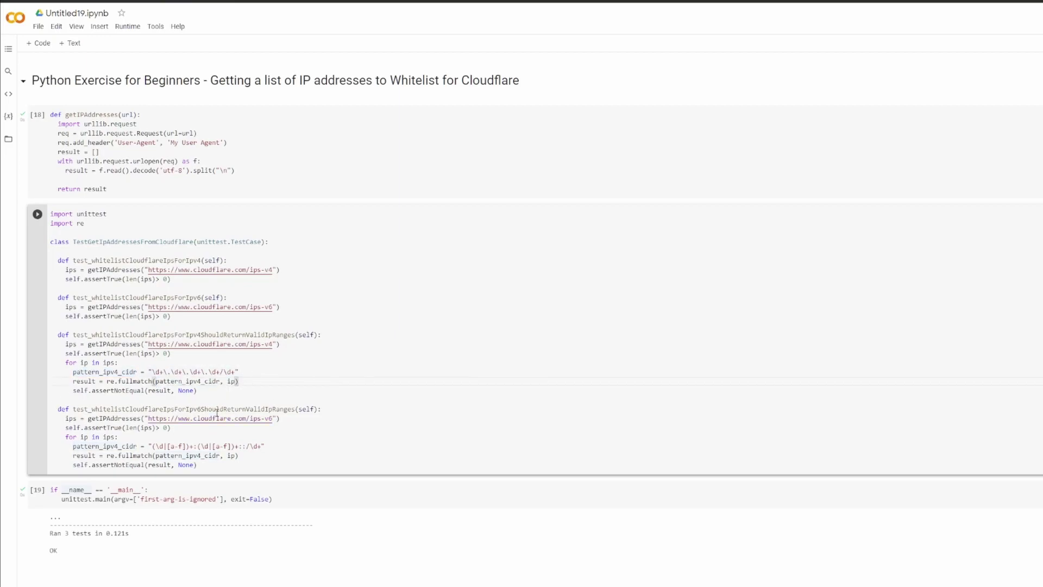
key("ctrl+s")
Rename the IPv6 test's pattern variable to pattern_ipv6_cidr in its definition and fullmatch call.
left_click(200, 454)
key("BackSpace")
type("6")
key("ctrl+Left")
key("Up")
key("ctrl+Left")
key("BackSpace")
type("6")
scroll(522, 326, "down", 3)
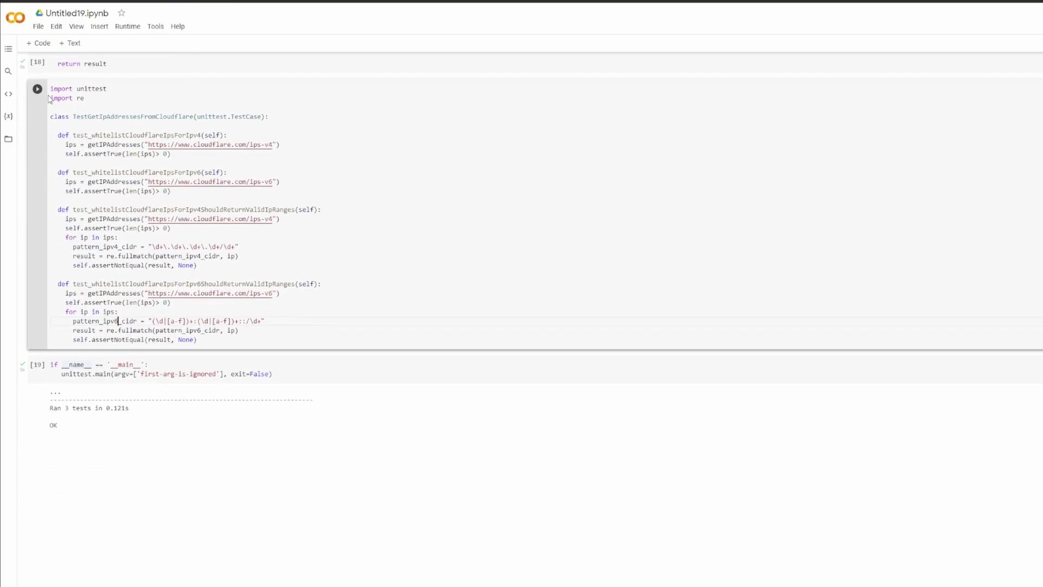
left_click_drag(57, 259, 51, 287)
left_click_drag(287, 158, 353, 190)
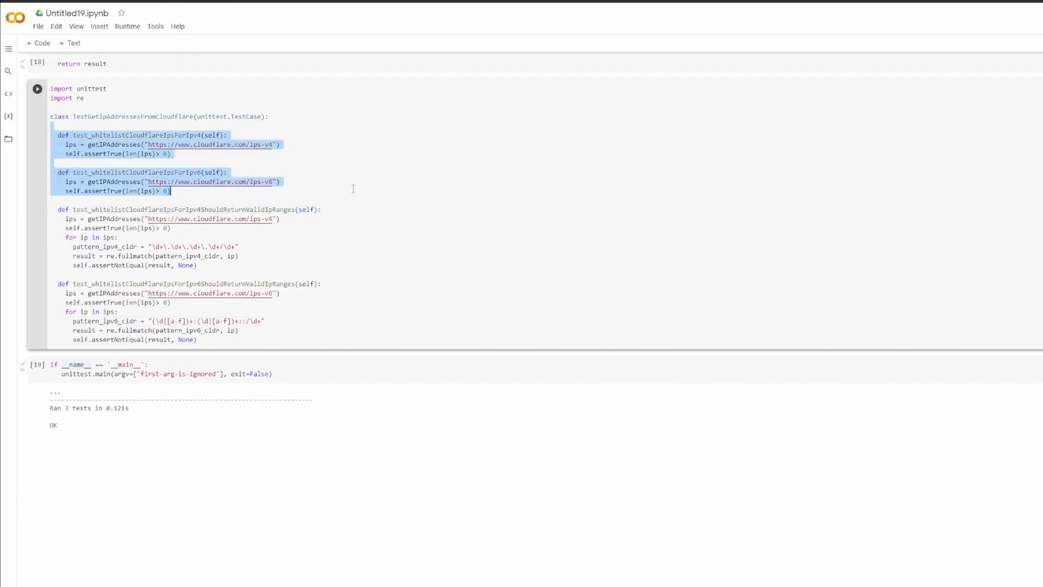
left_click(353, 189)
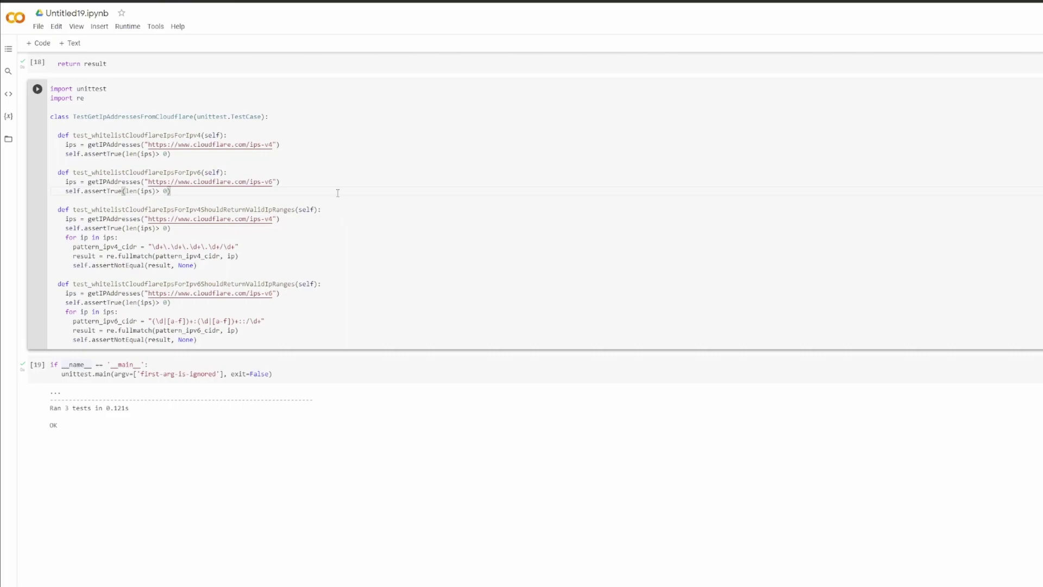
left_click_drag(171, 191, 57, 127)
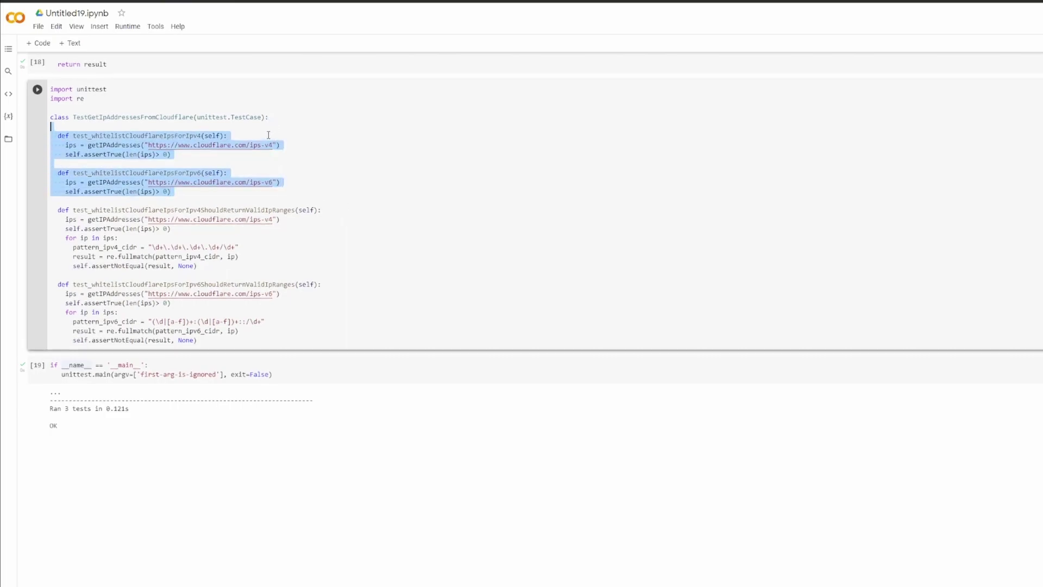
scroll(522, 326, "up", 3)
left_click(143, 190)
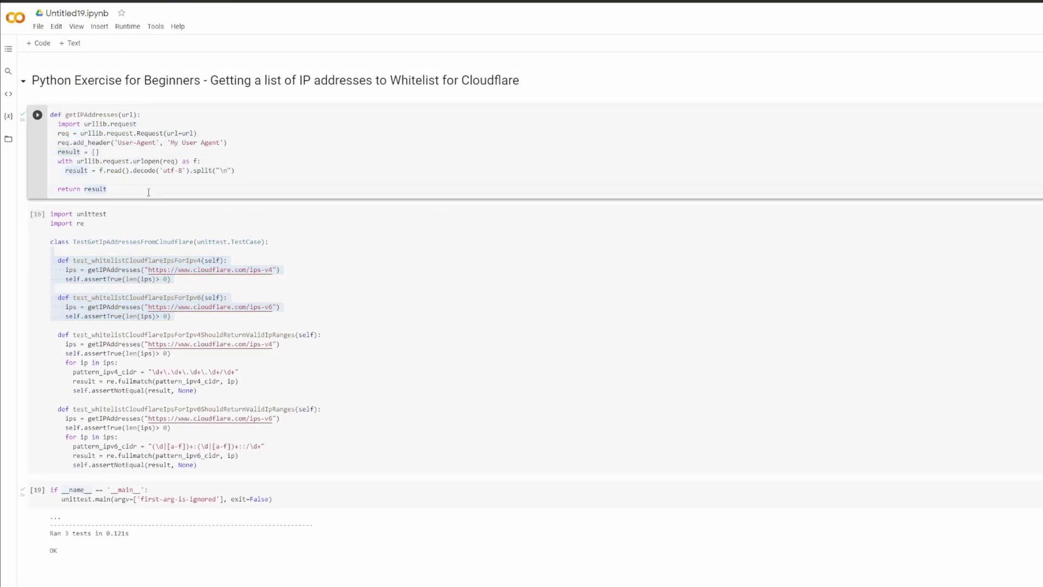
left_click(193, 361)
left_click_drag(64, 361, 197, 390)
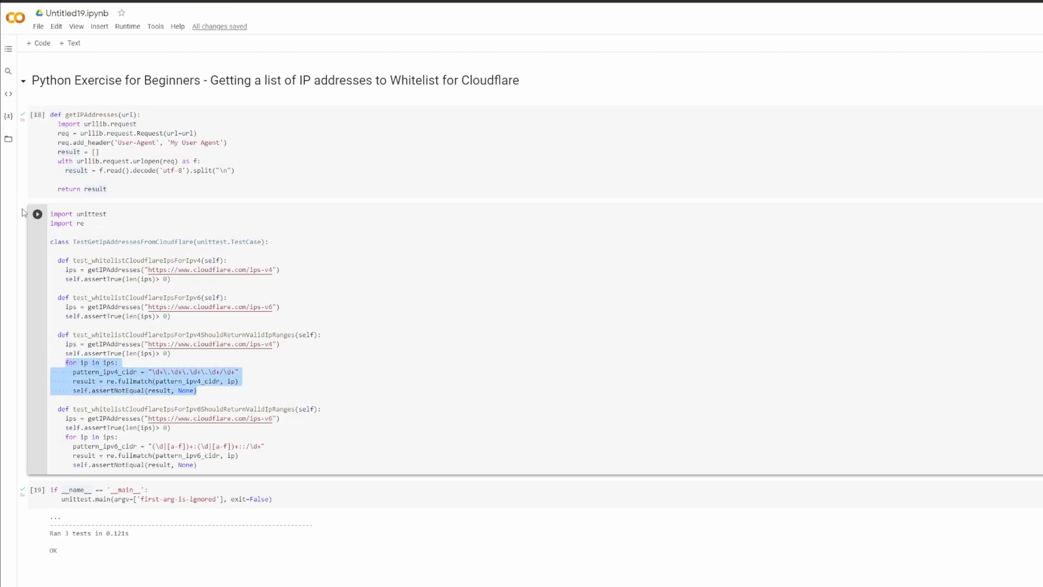
left_click(37, 213)
Rerun the unittest.main cell and confirm 'Ran 4 tests ... OK'.
left_click(37, 489)
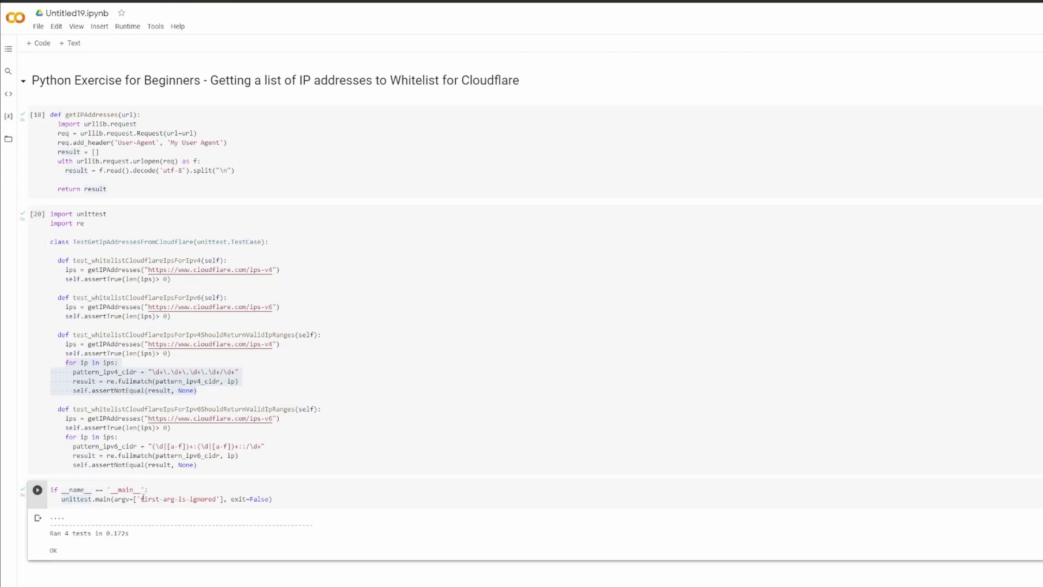
scroll(98, 426, "down", 1)
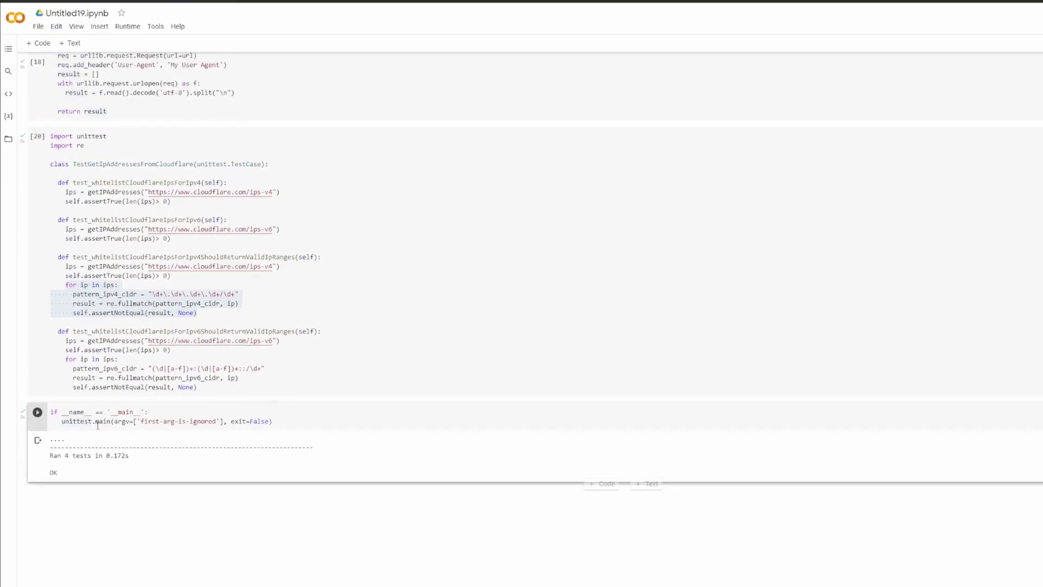
scroll(97, 425, "up", 1)
left_click(521, 367)
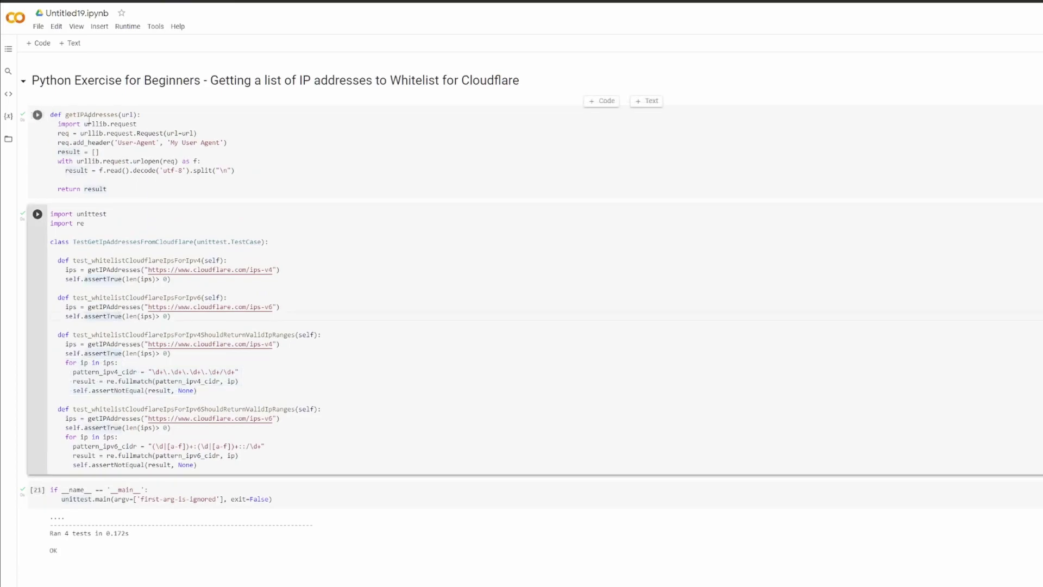